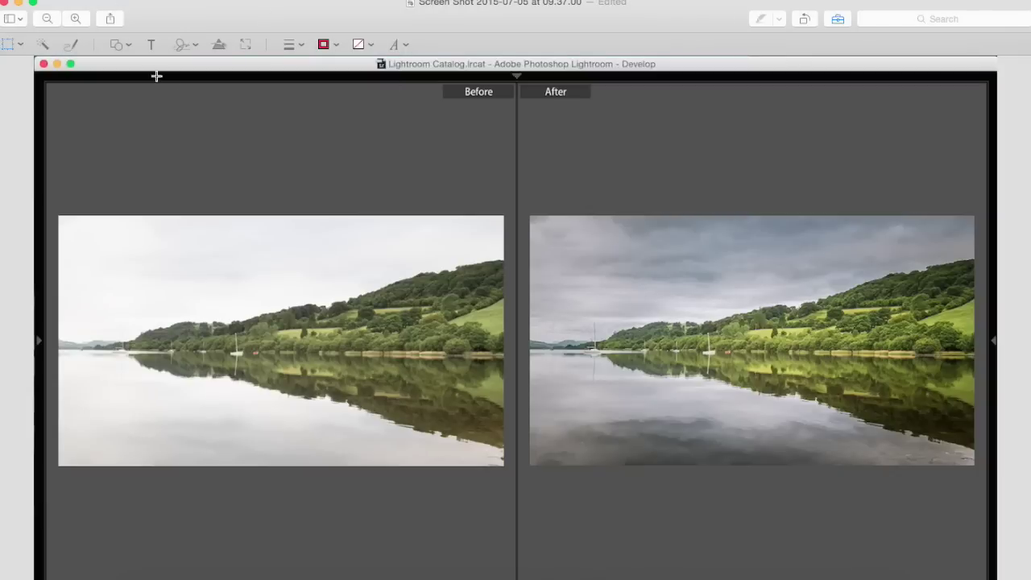
Show the before-and-after lake screenshot full screen from Preview's View menu
left_click(161, 0)
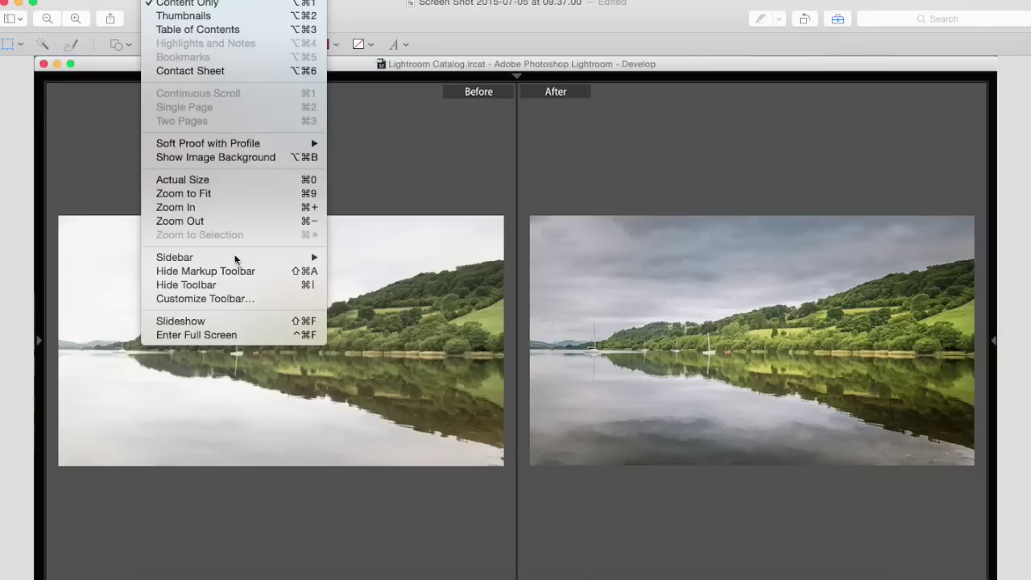
left_click(251, 335)
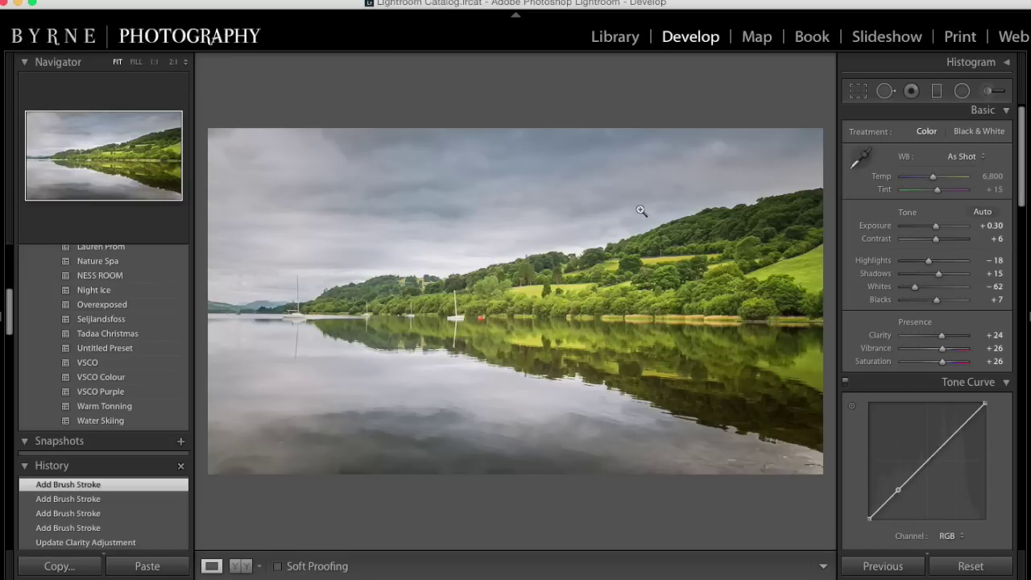
Start cropping the lake photo with the crop aspect set to Original
left_click(858, 92)
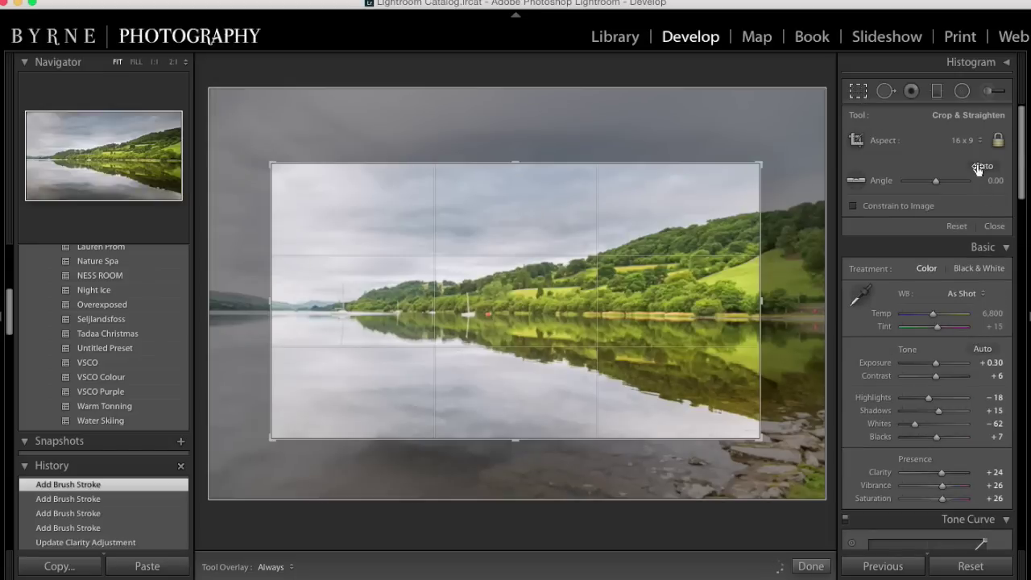
left_click(963, 142)
left_click(952, 42)
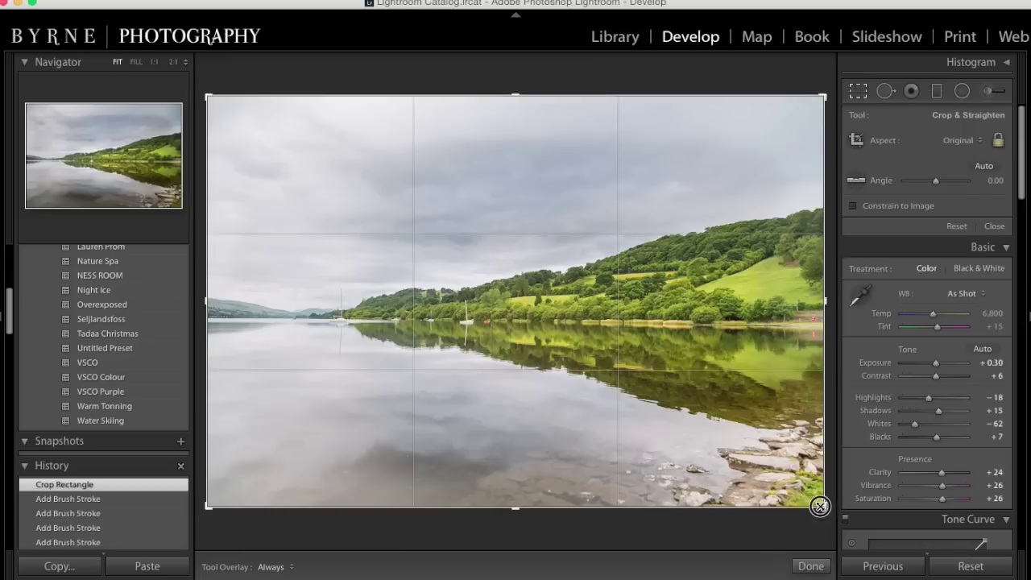
Resize the crop frame by its corners and reposition the photo around the hillside
left_click_drag(822, 505, 692, 404)
left_click_drag(661, 362, 659, 298)
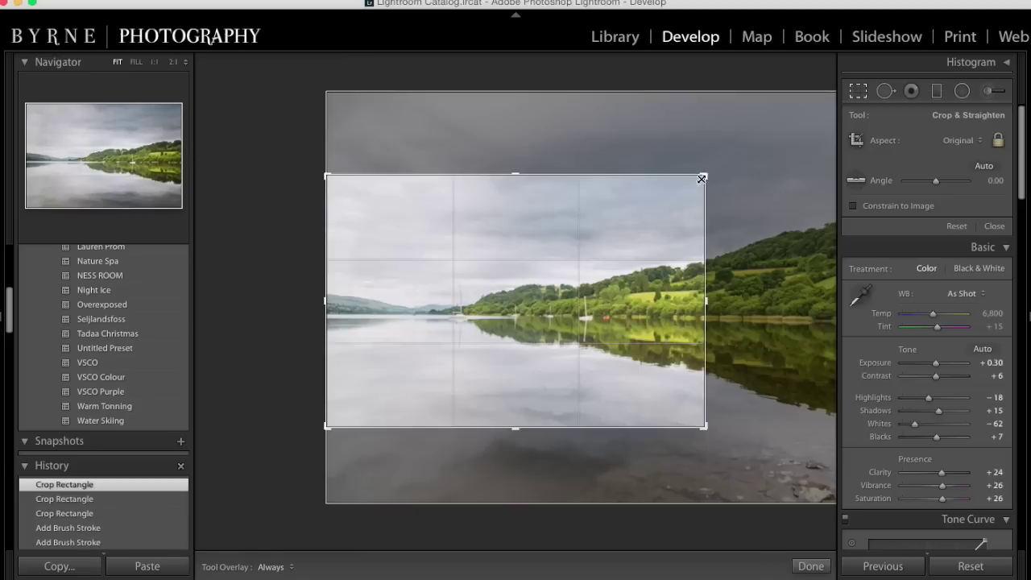
left_click_drag(703, 176, 739, 152)
left_click_drag(571, 276, 479, 279)
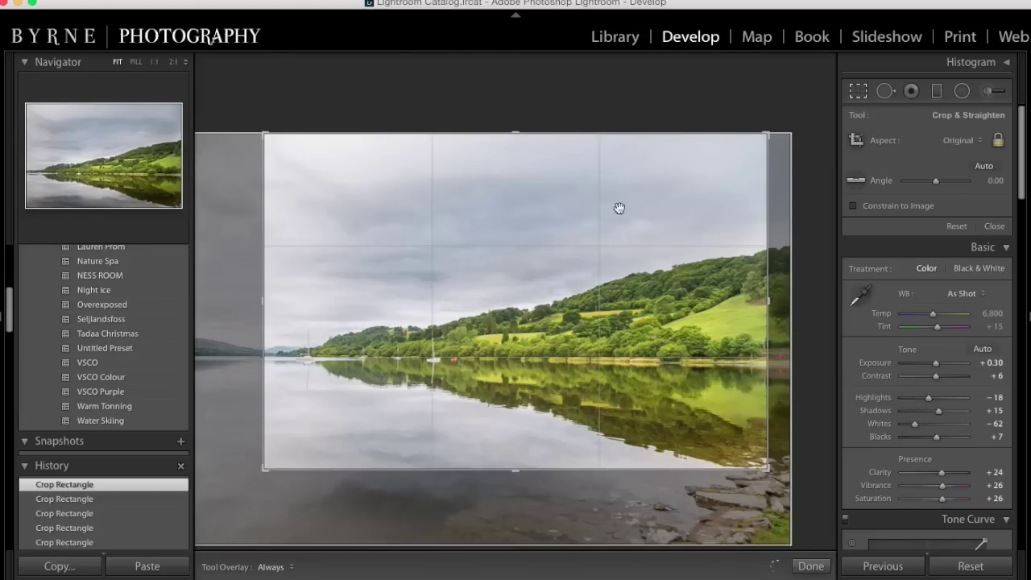
left_click_drag(576, 336, 607, 288)
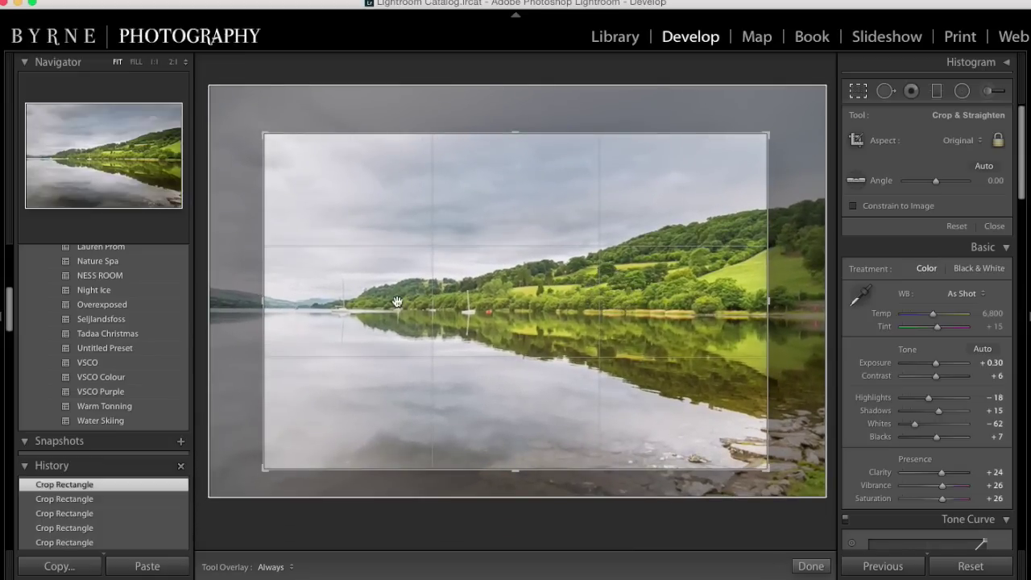
left_click_drag(545, 296, 541, 299)
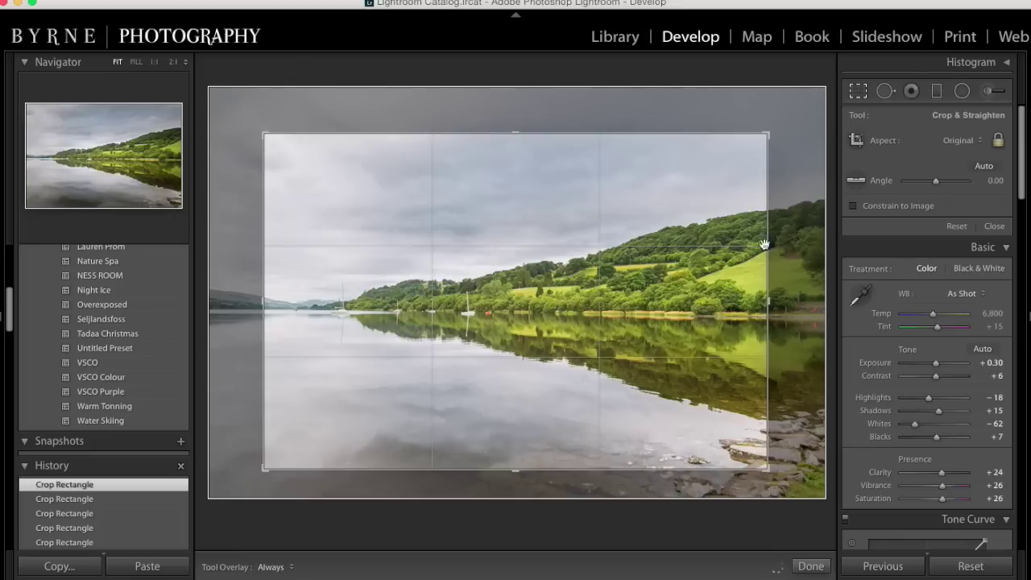
Lock the crop to 16 x 9, trim the bottom, shift the framing left, and apply
left_click(959, 140)
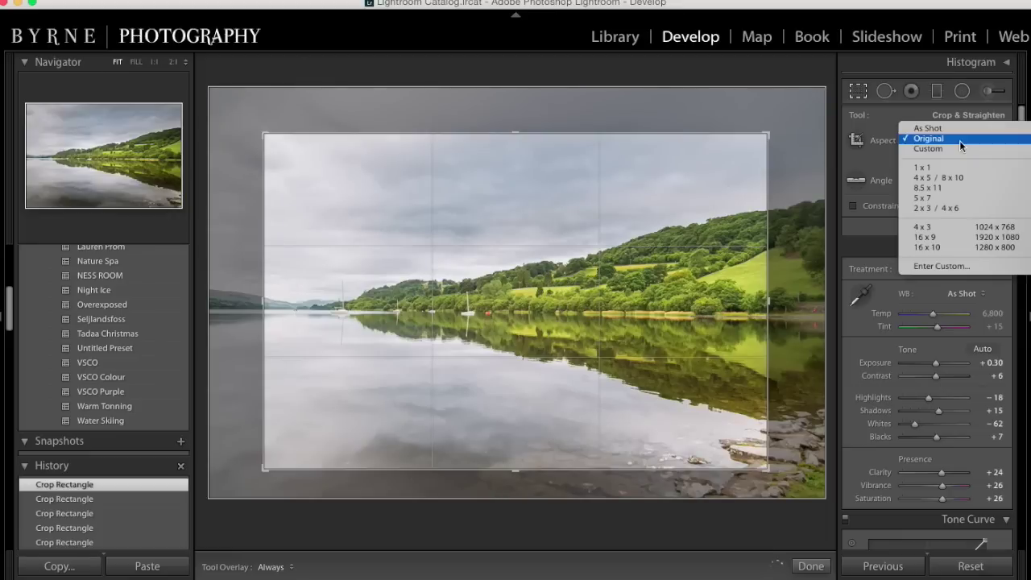
left_click(953, 234)
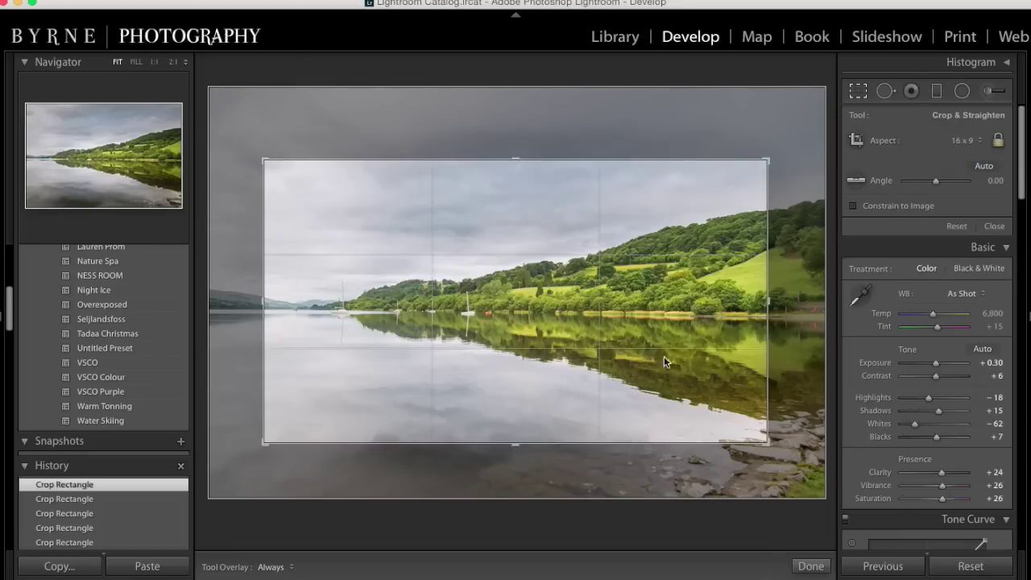
left_click_drag(511, 442, 510, 436)
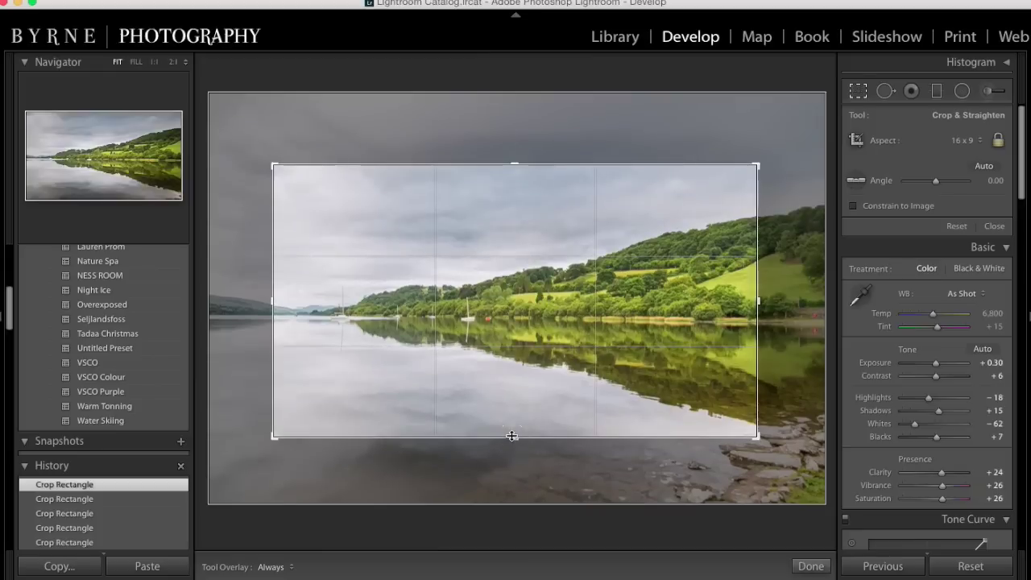
left_click_drag(617, 314, 605, 314)
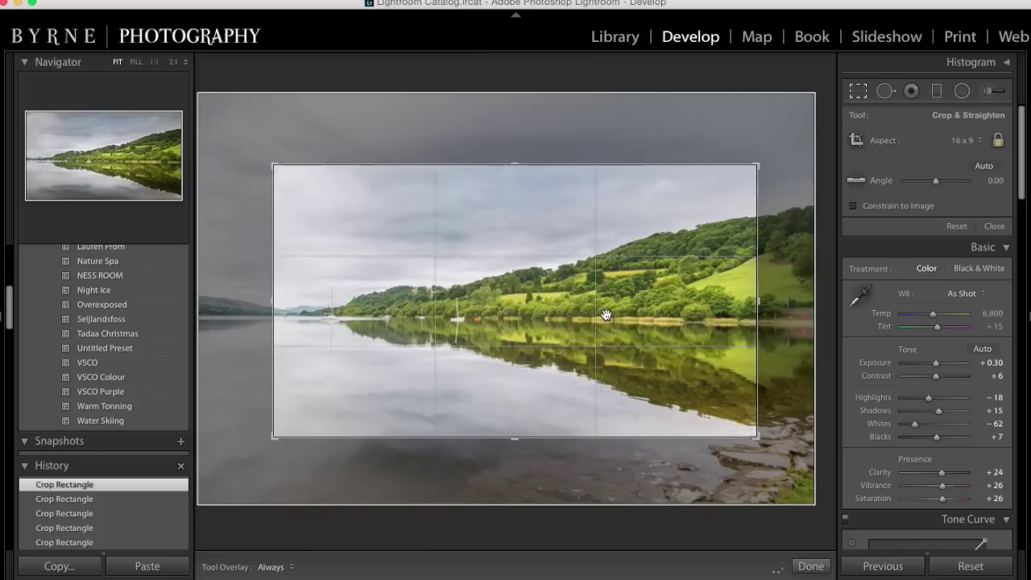
left_click(810, 566)
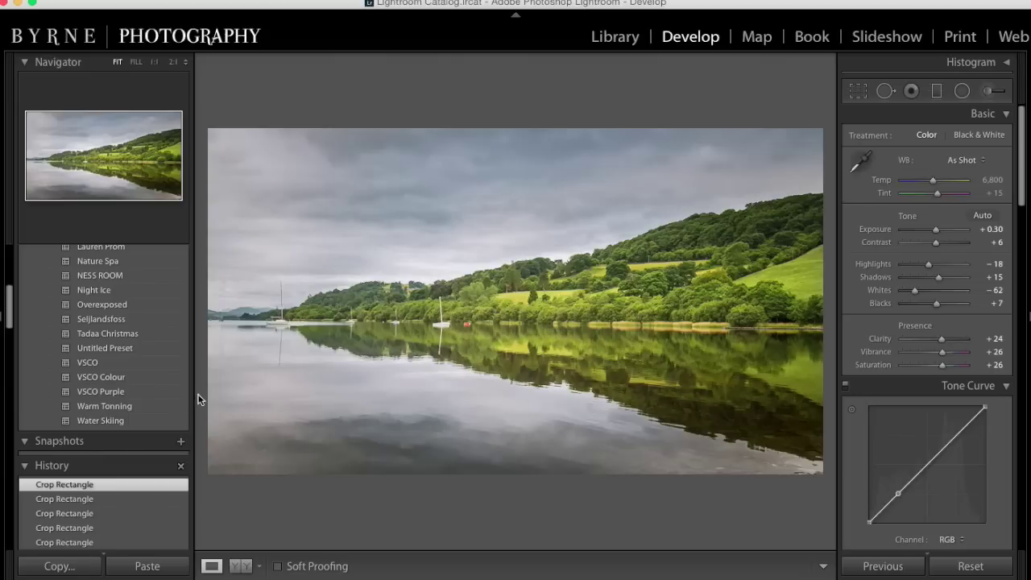
scroll(113, 448, "down", 5)
scroll(112, 448, "down", 3)
scroll(112, 448, "down", 5)
scroll(112, 448, "down", 3)
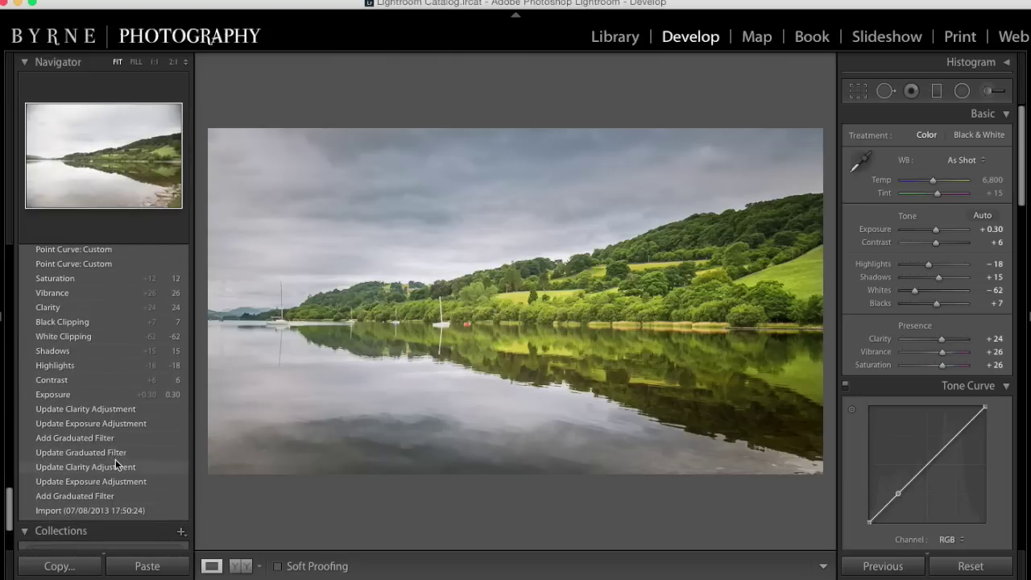
scroll(114, 455, "up", 5)
scroll(115, 461, "up", 4)
scroll(115, 464, "up", 3)
scroll(115, 464, "up", 5)
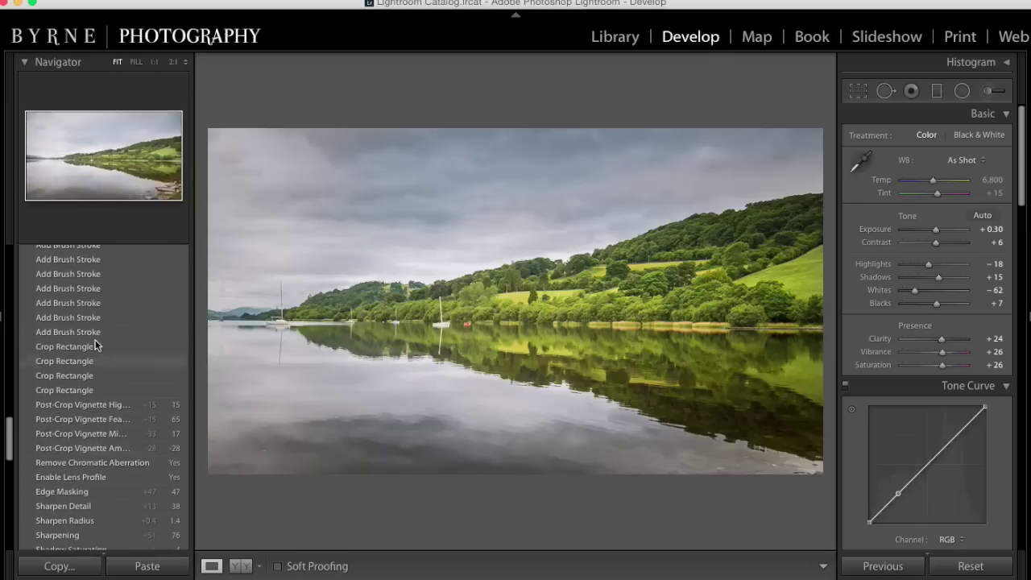
scroll(88, 322, "up", 3)
scroll(105, 435, "up", 5)
scroll(85, 301, "up", 2)
scroll(92, 361, "up", 3)
scroll(88, 359, "up", 3)
scroll(91, 360, "up", 3)
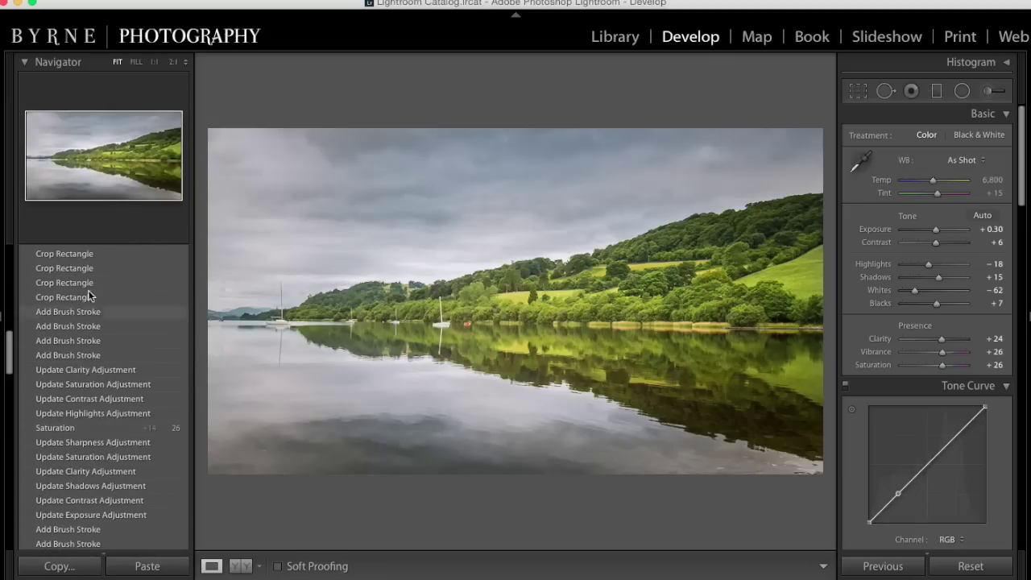
scroll(87, 406, "down", 5)
scroll(87, 408, "down", 3)
scroll(87, 408, "down", 5)
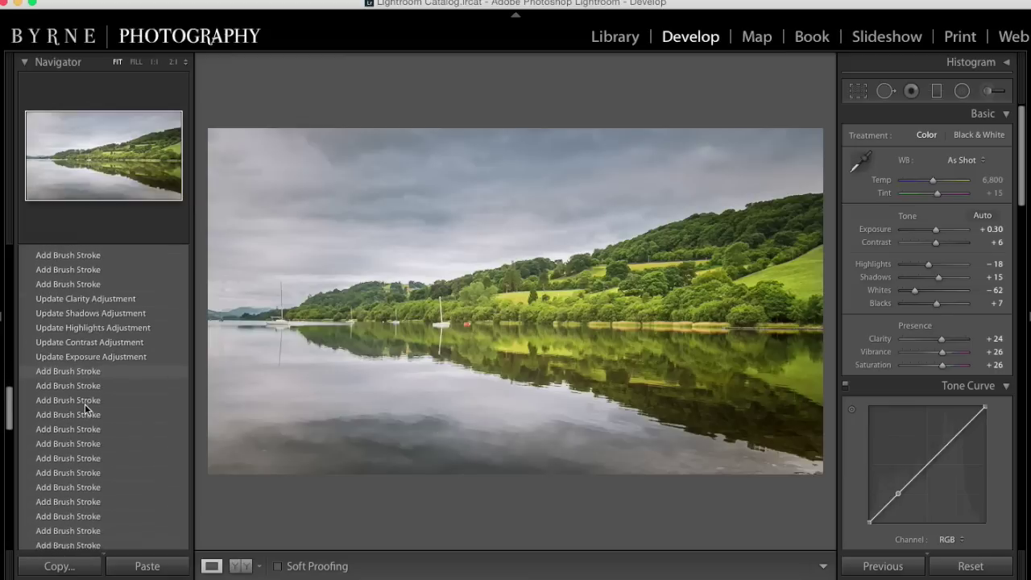
scroll(87, 409, "down", 3)
scroll(87, 410, "down", 3)
scroll(86, 409, "down", 1)
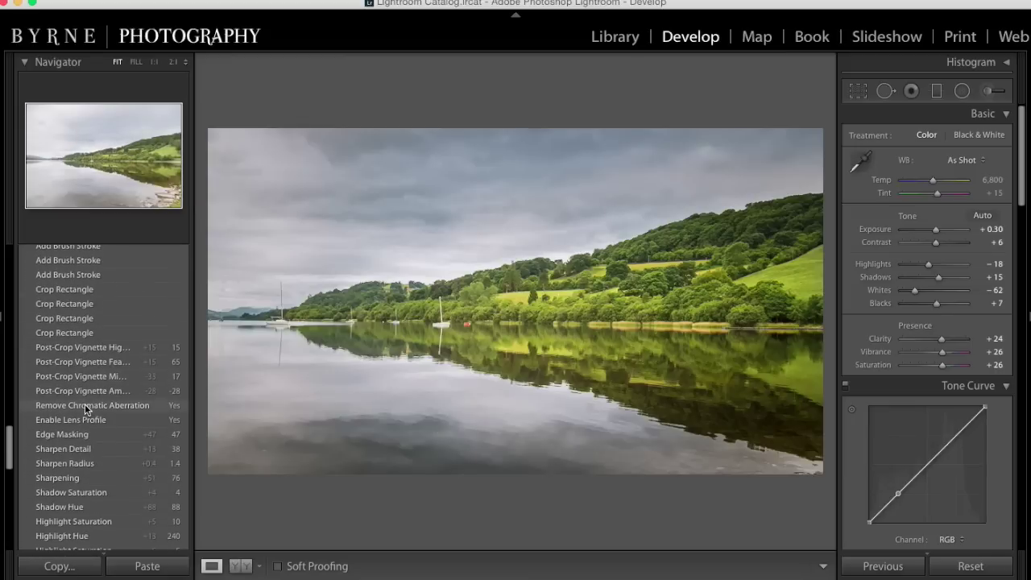
scroll(86, 412, "down", 10)
scroll(86, 410, "down", 6)
scroll(85, 406, "down", 5)
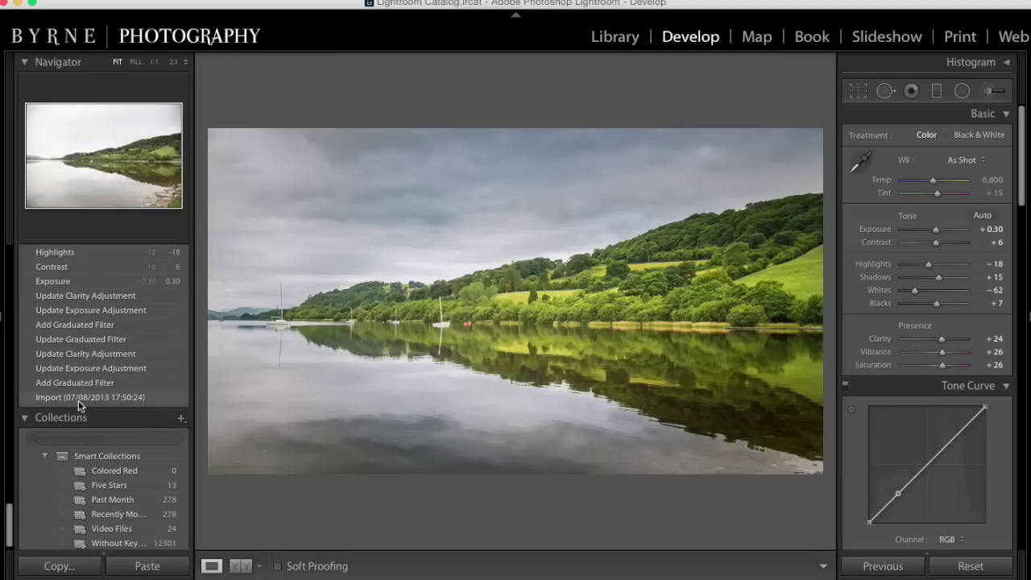
left_click(77, 396)
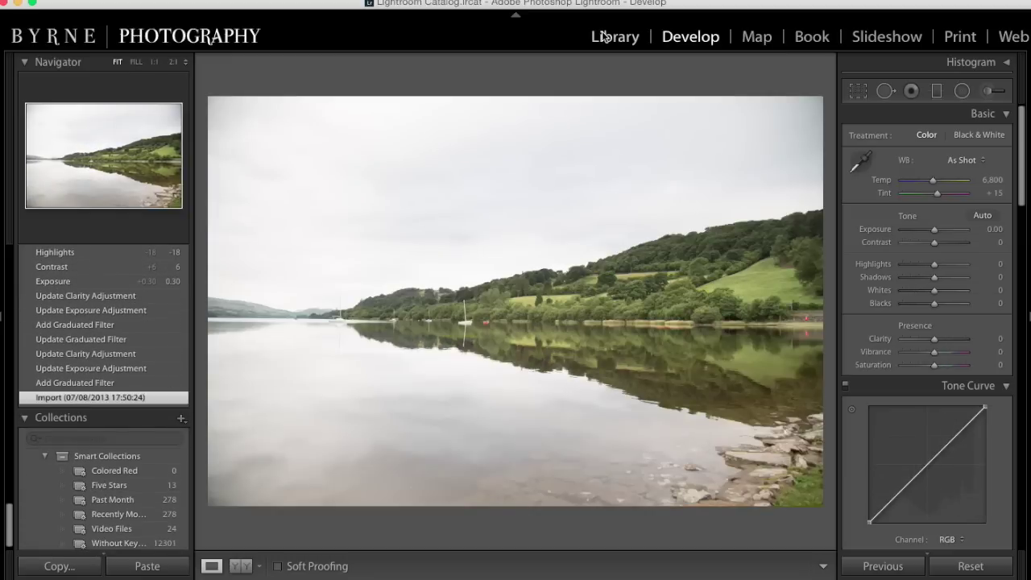
Switch to the Library module to see the lake photo's EXIF metadata
left_click(604, 37)
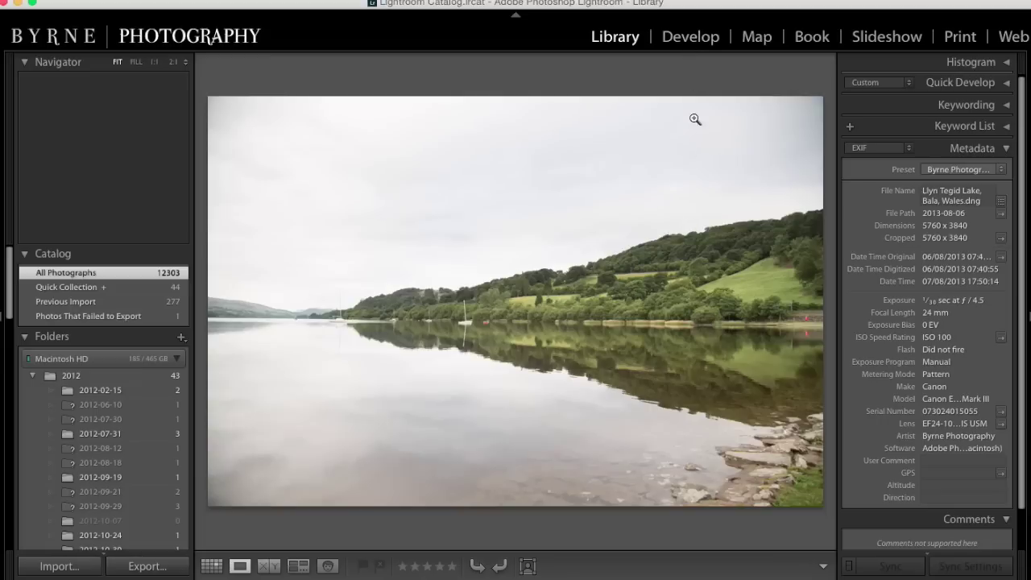
Return to the Develop module with the unedited photo at As Shot white balance
left_click(690, 37)
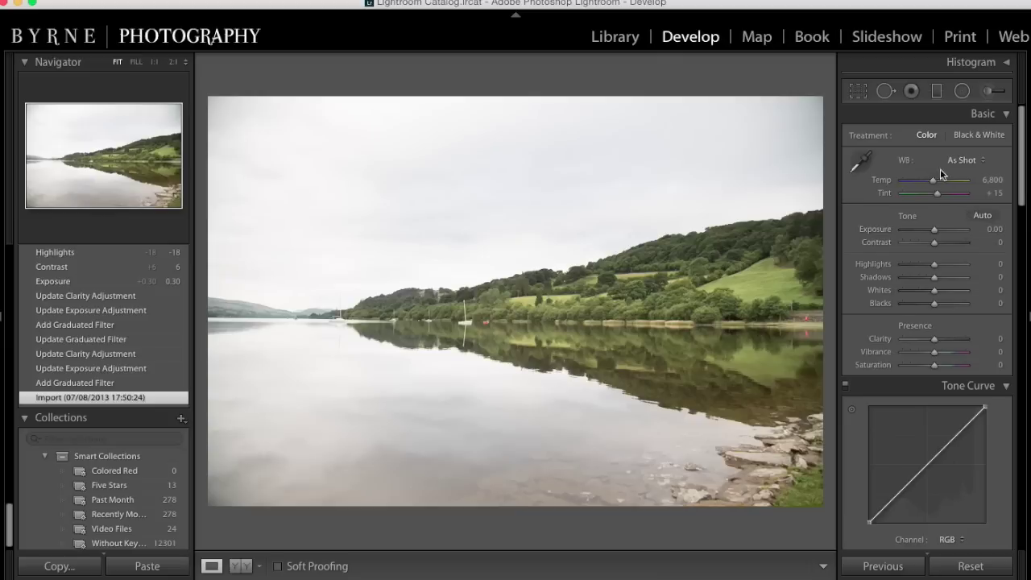
scroll(947, 161, "up", 1)
scroll(966, 149, "down", 1)
scroll(921, 232, "down", 5)
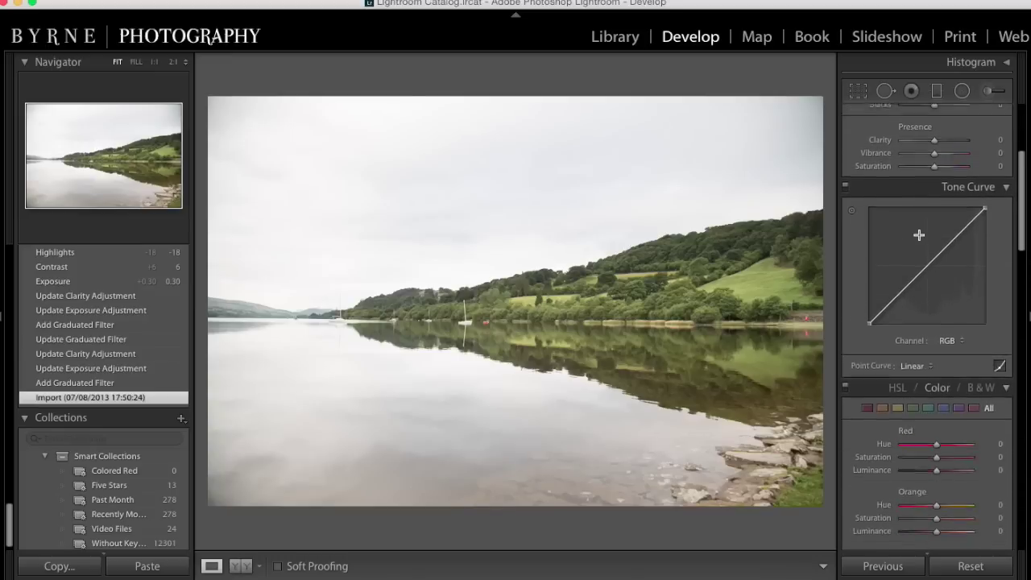
scroll(921, 237, "down", 4)
scroll(918, 235, "down", 1)
scroll(918, 234, "down", 4)
scroll(918, 234, "down", 2)
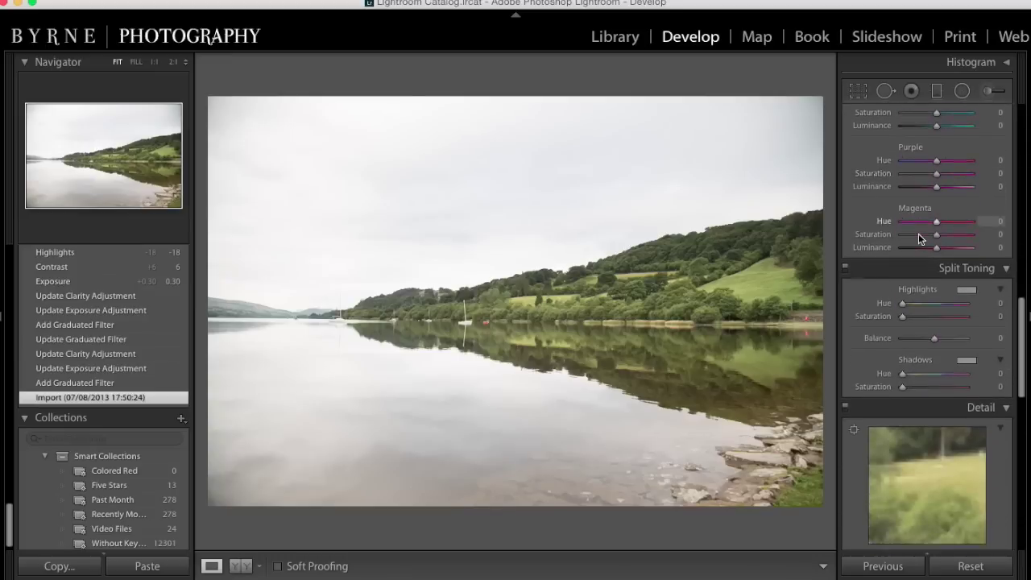
scroll(918, 233, "down", 3)
scroll(918, 266, "down", 5)
scroll(925, 341, "down", 1)
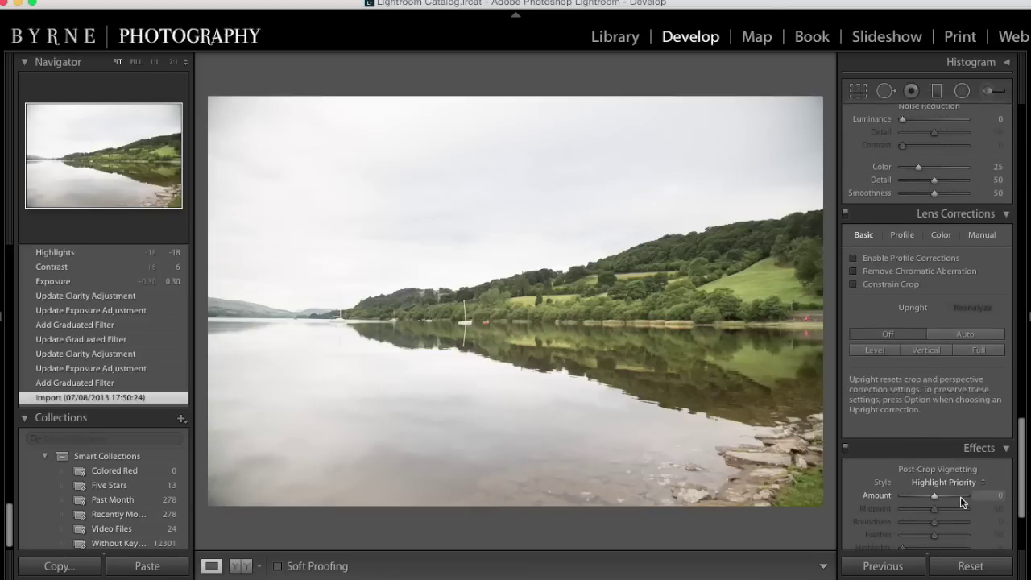
scroll(950, 483, "up", 2)
scroll(946, 450, "up", 5)
scroll(947, 323, "up", 4)
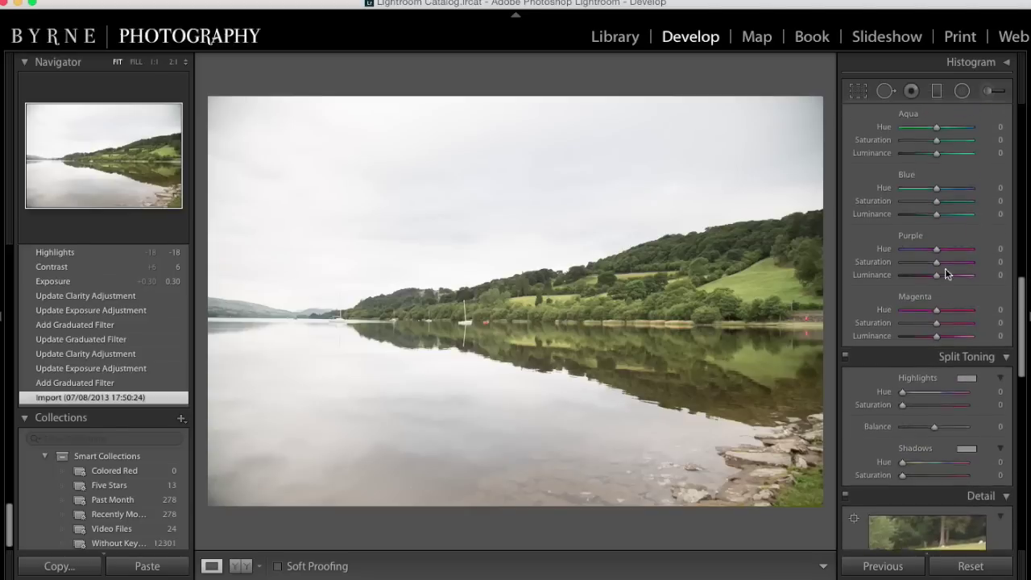
scroll(949, 190, "up", 3)
scroll(942, 226, "up", 5)
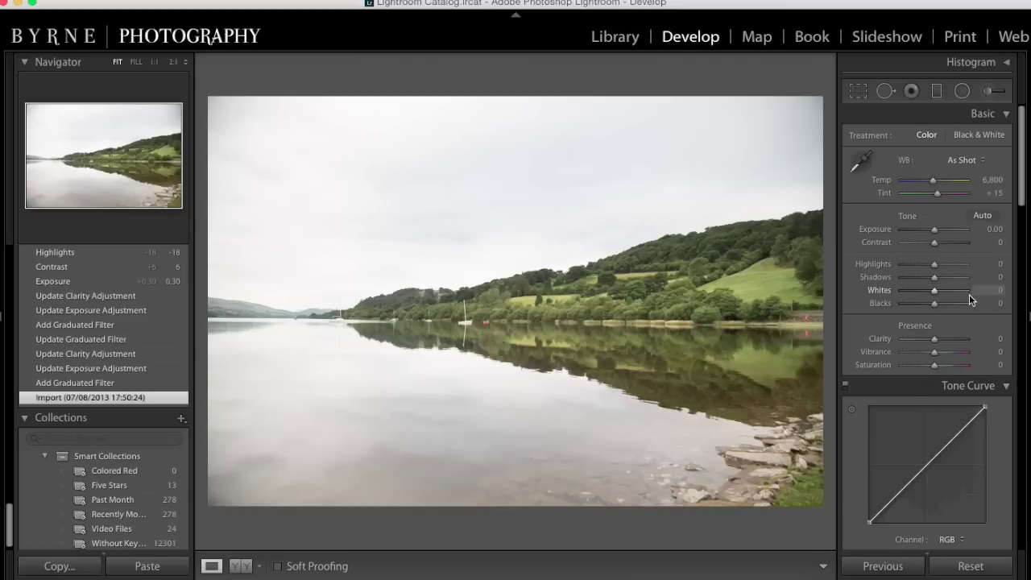
scroll(957, 279, "up", 1)
scroll(949, 266, "down", 1)
Hide the left panels and draw a level graduated filter down from the sky
left_click(935, 91)
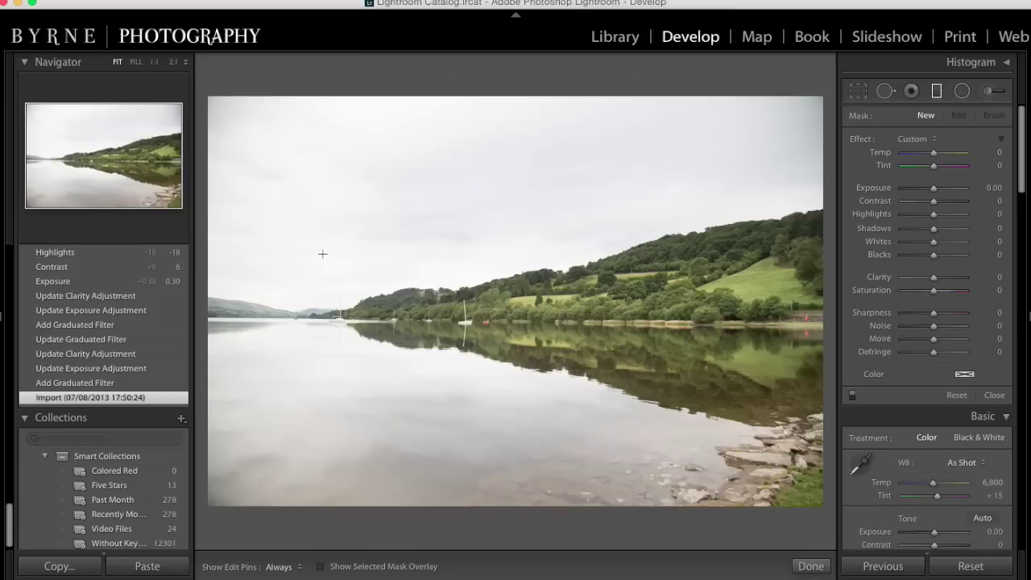
left_click(14, 312)
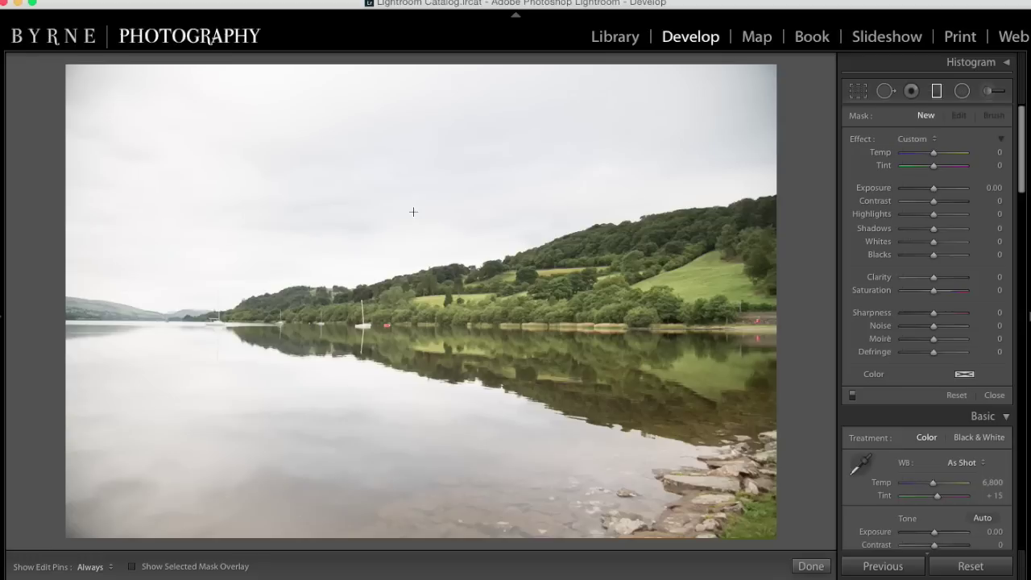
key("shift")
left_click_drag(413, 212, 407, 289)
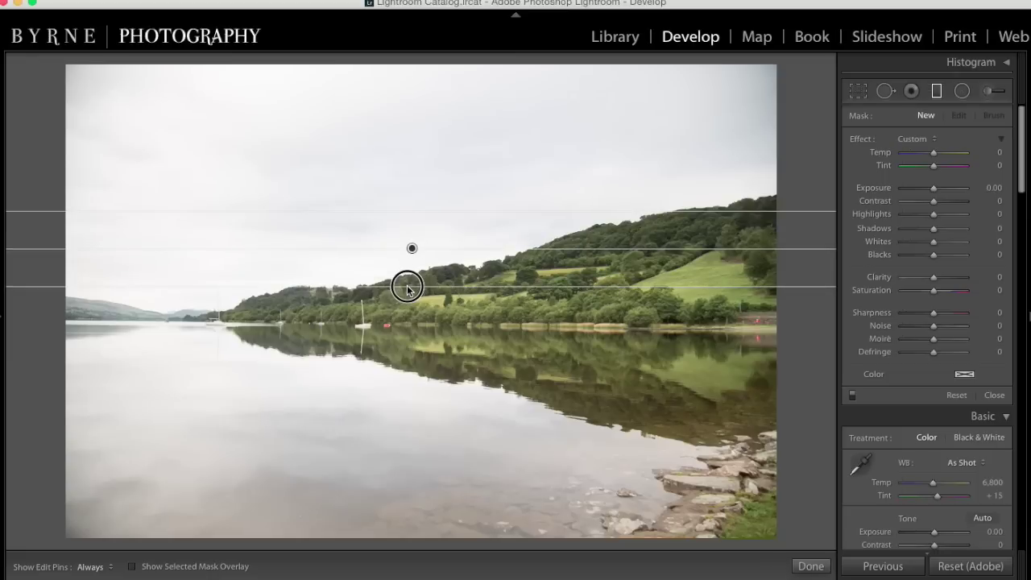
left_click_drag(407, 290, 408, 288)
Tilt the sky filter upward to the right to match the hillside slope
mouse_move(707, 251)
left_mouse_down()
mouse_move(707, 234)
mouse_move(681, 234)
mouse_move(683, 213)
left_mouse_up()
left_click_drag(411, 248, 440, 248)
left_click_drag(662, 198, 668, 201)
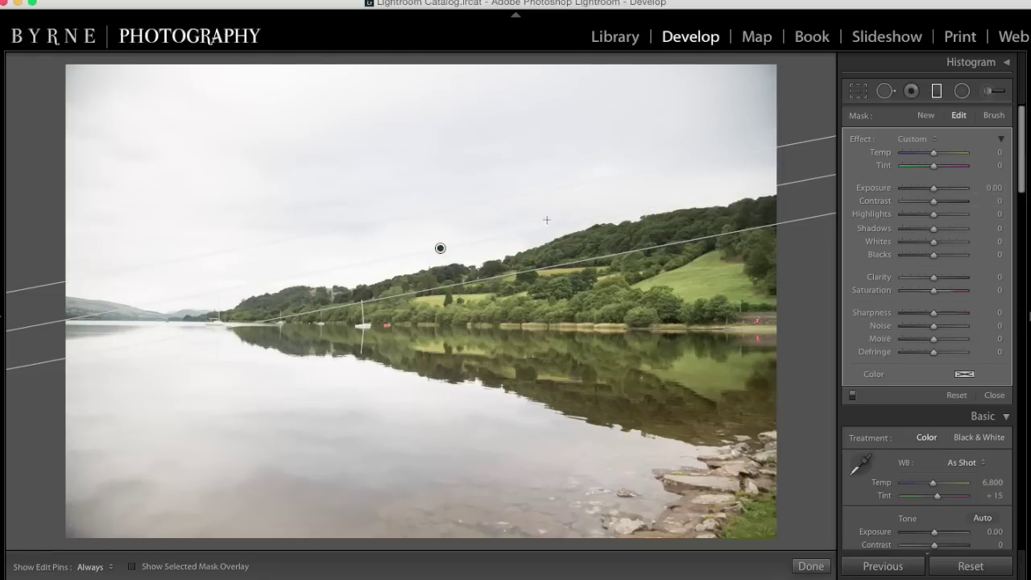
mouse_move(441, 248)
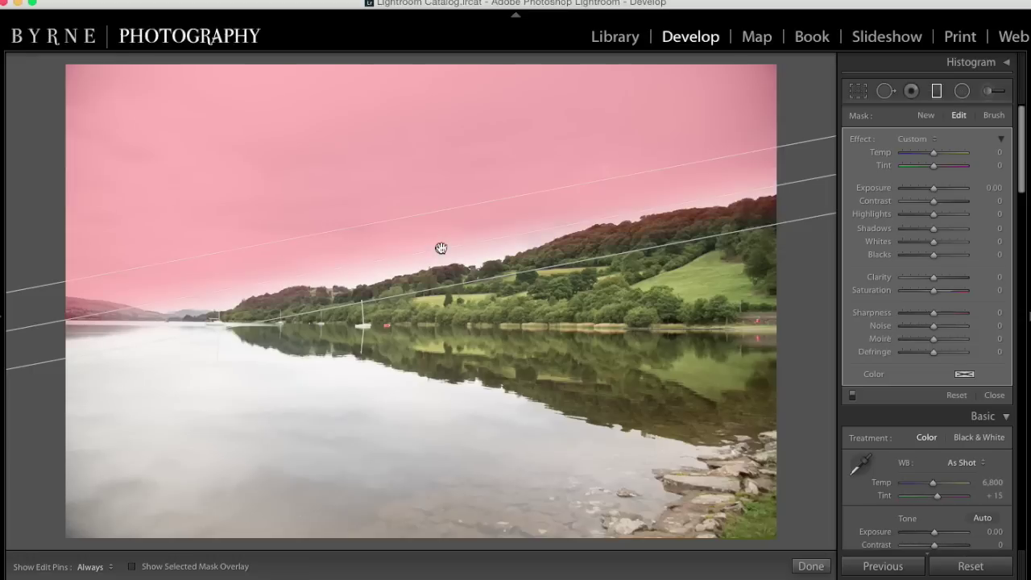
Drag the sky filter's pin and outer lines so its wide gradient ends at the hilltops
left_click_drag(441, 248, 443, 244)
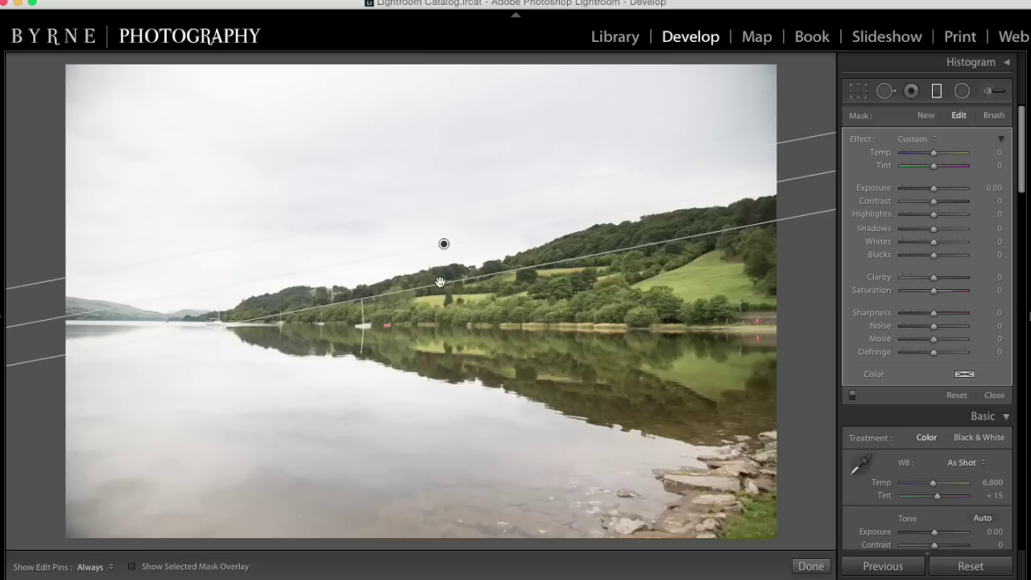
left_click_drag(453, 288, 467, 340)
left_click_drag(471, 427, 481, 489)
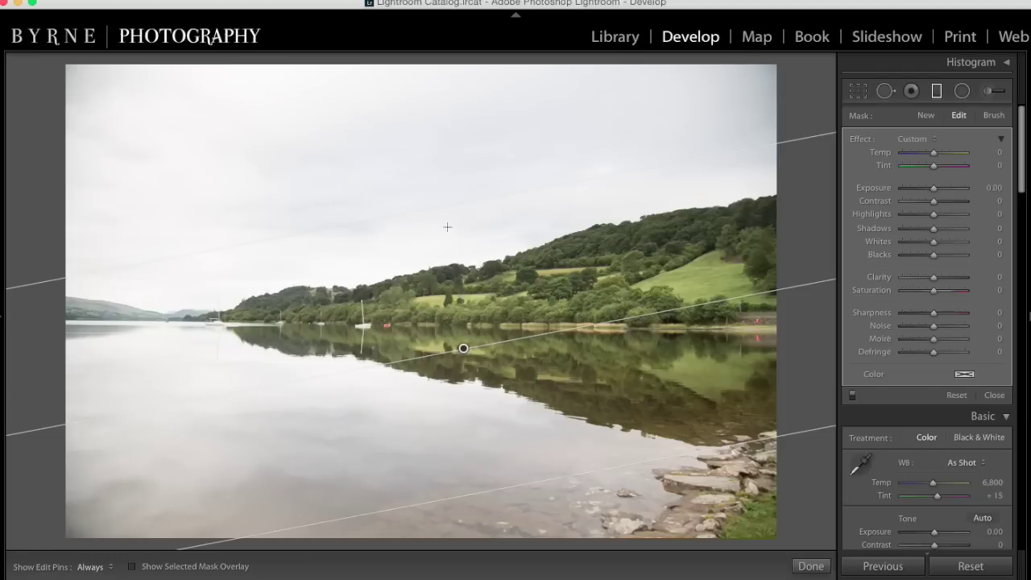
left_click(466, 350)
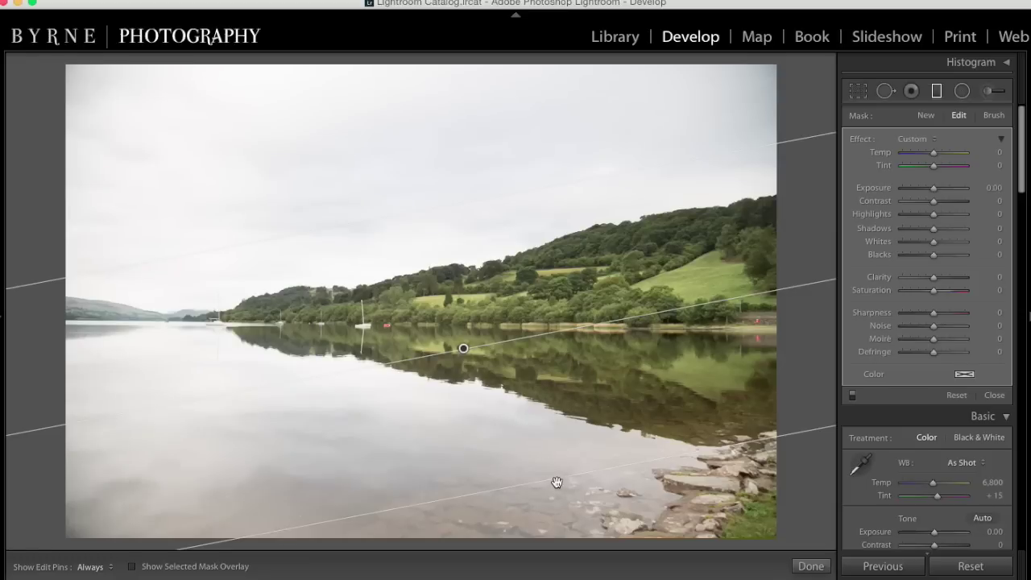
left_click_drag(556, 482, 500, 210)
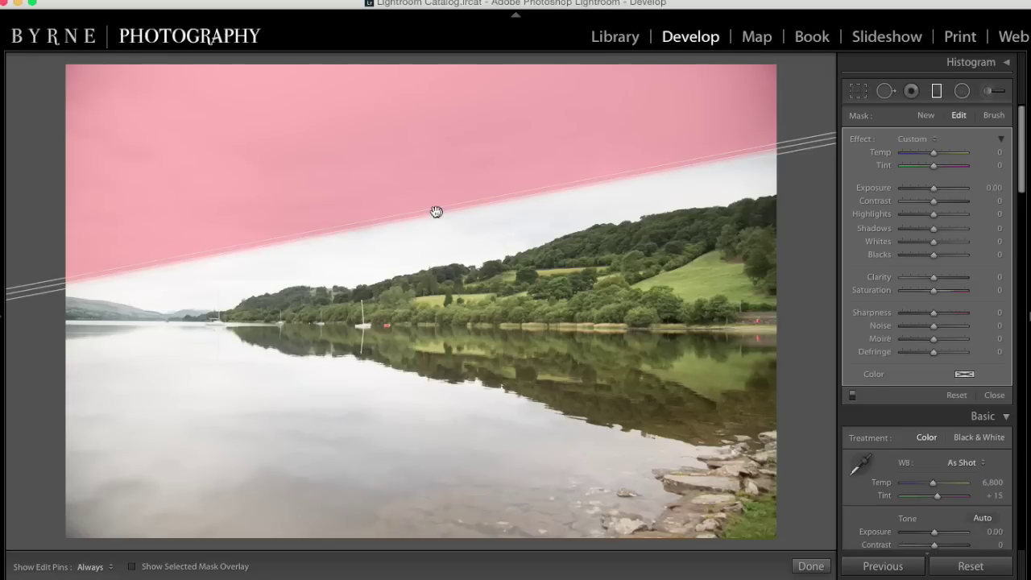
left_click_drag(436, 212, 469, 251)
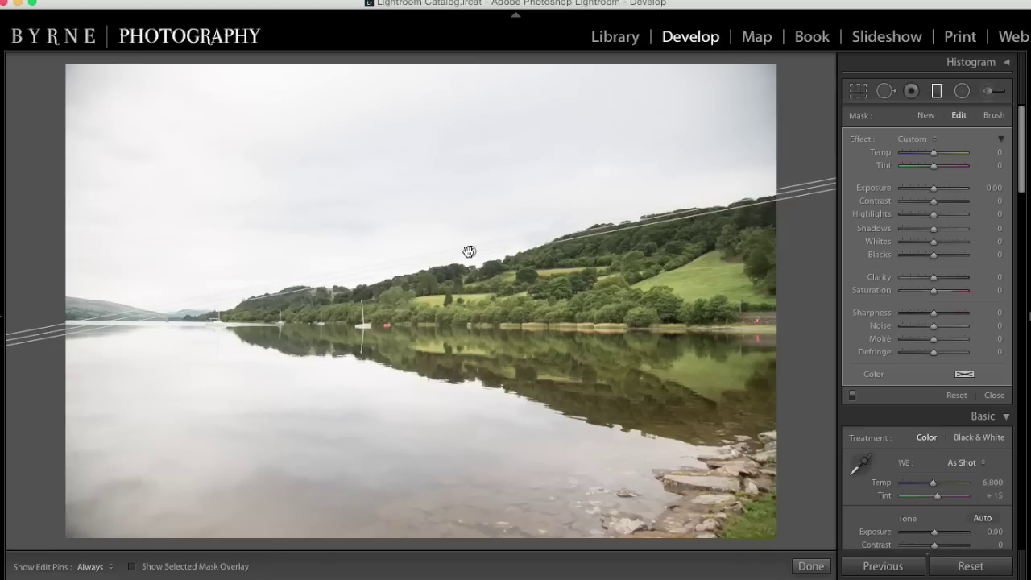
mouse_move(456, 266)
left_mouse_down()
mouse_move(481, 285)
mouse_move(475, 240)
left_mouse_up()
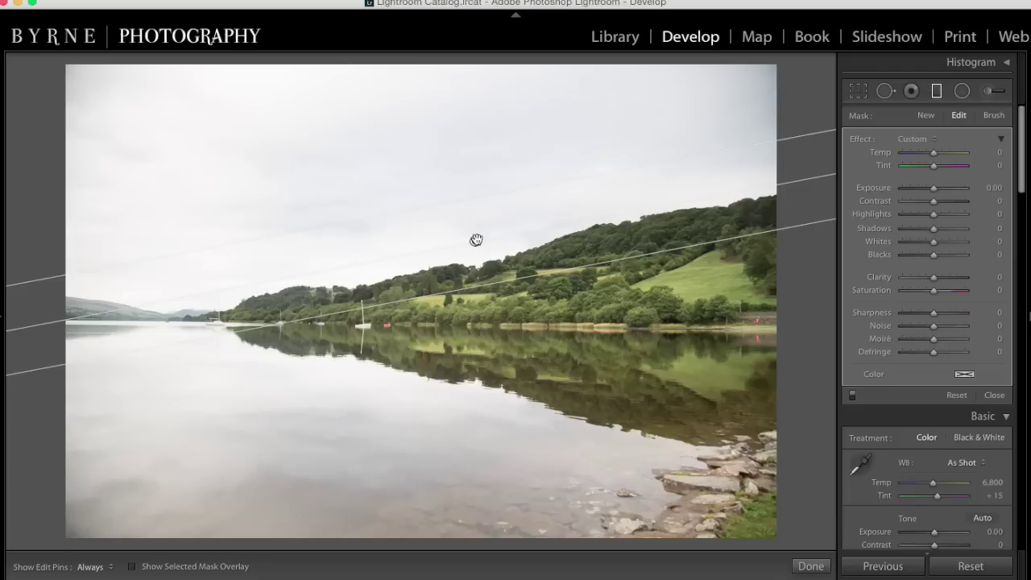
left_click_drag(476, 238, 481, 238)
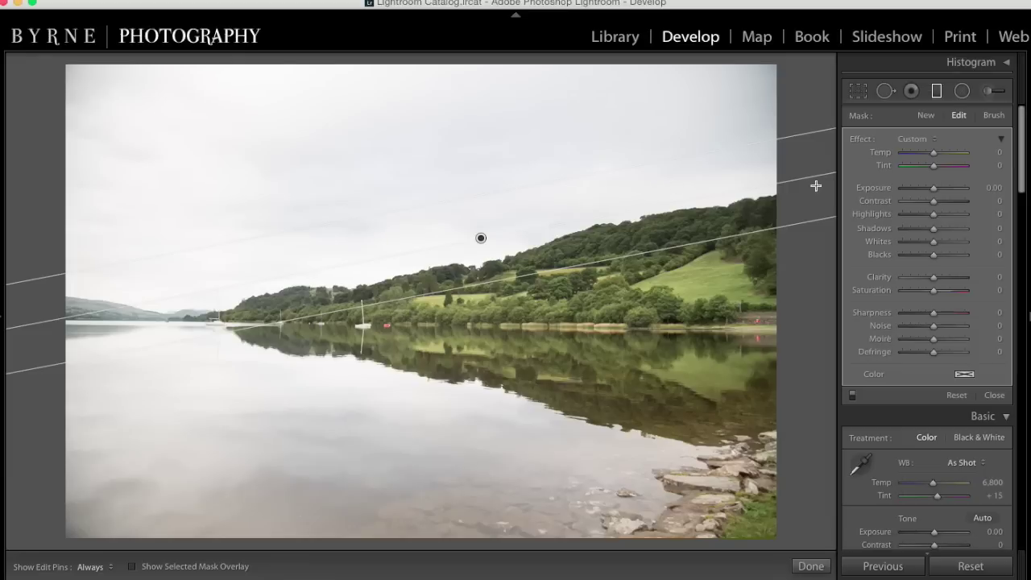
Drag the sky filter's Exposure slider to preview darkening, settling near −0.24
left_click_drag(932, 189, 930, 188)
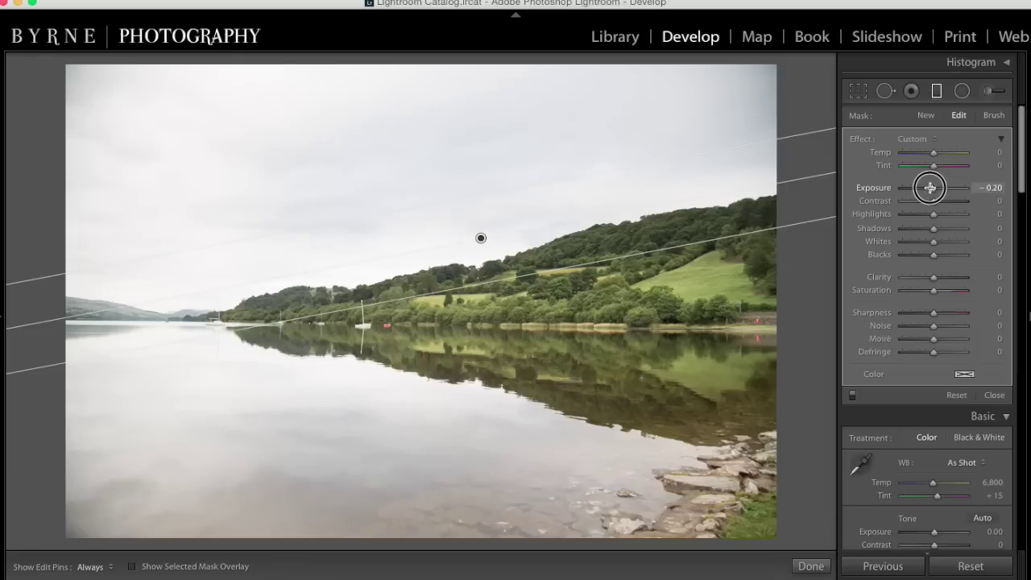
left_click_drag(929, 188, 888, 189)
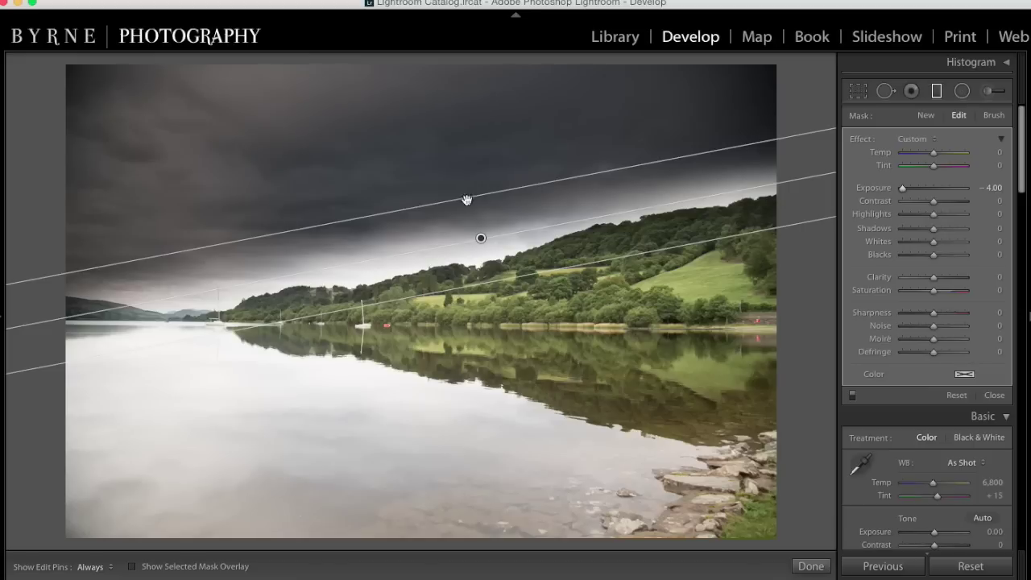
left_click_drag(902, 187, 928, 189)
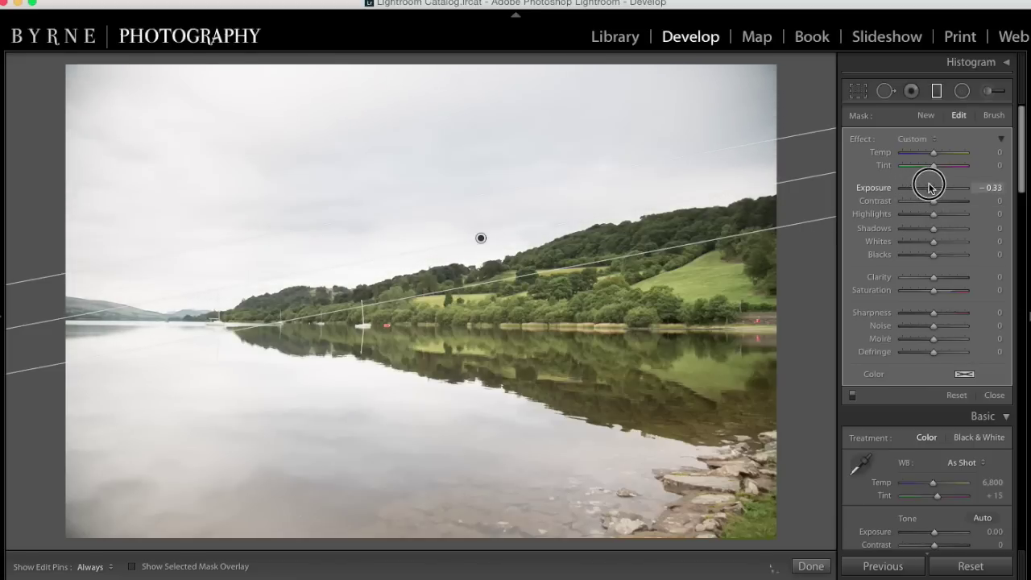
left_click_drag(928, 188, 930, 187)
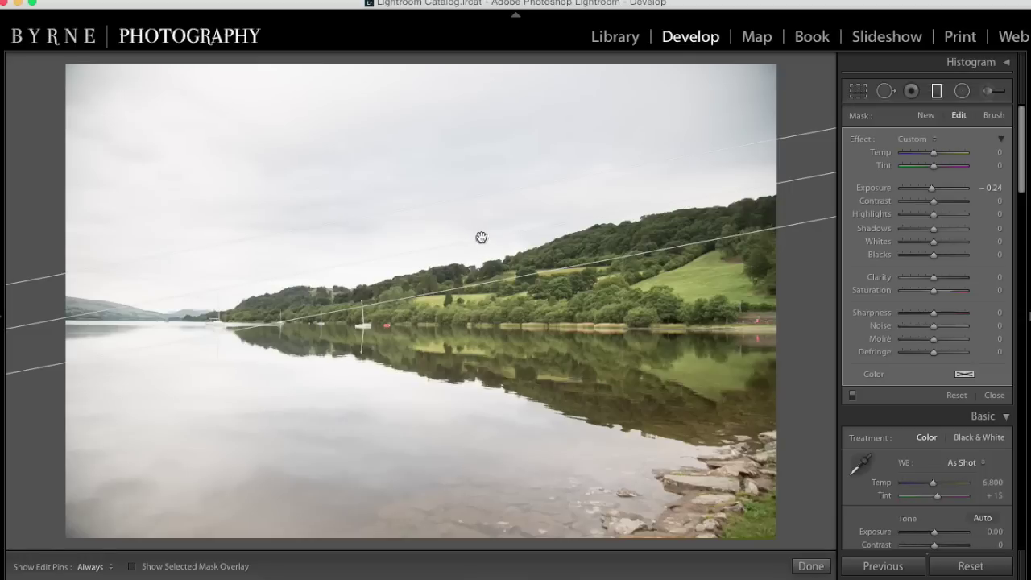
left_click_drag(481, 236, 492, 238)
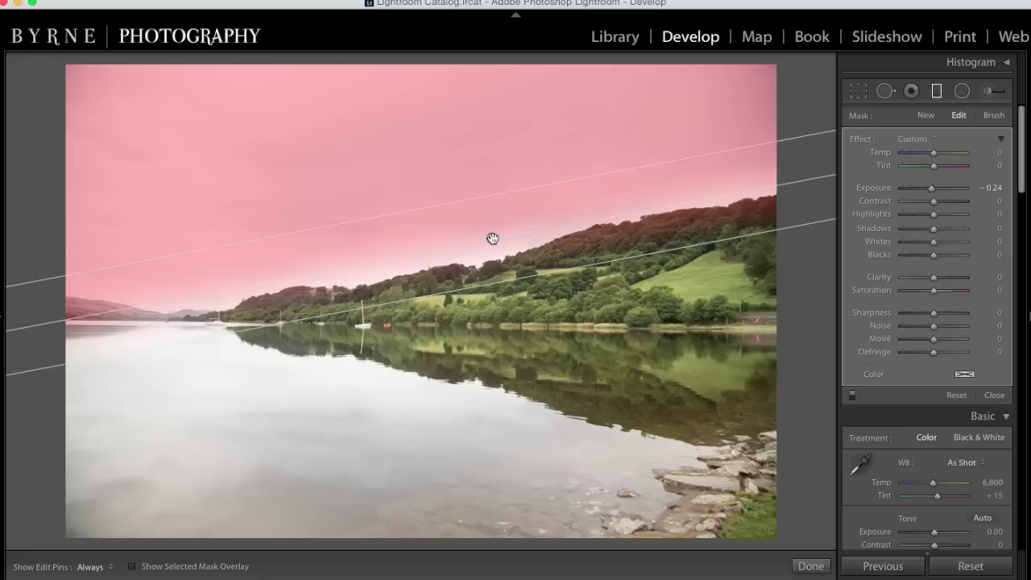
Type the sky filter's exposure into its field, then fine-tune it to −0.28
left_click(989, 188)
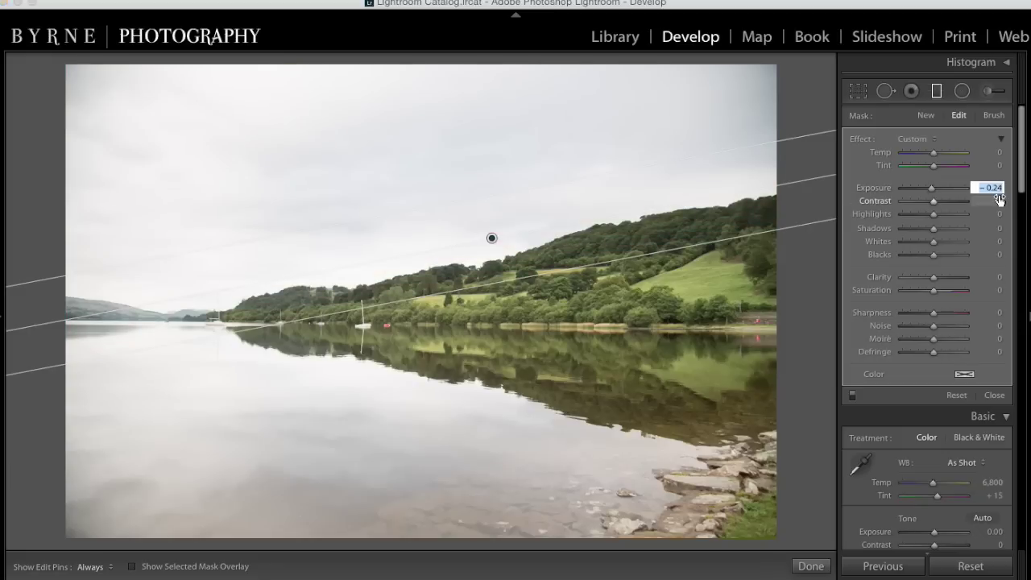
key("BackSpace")
key("Return")
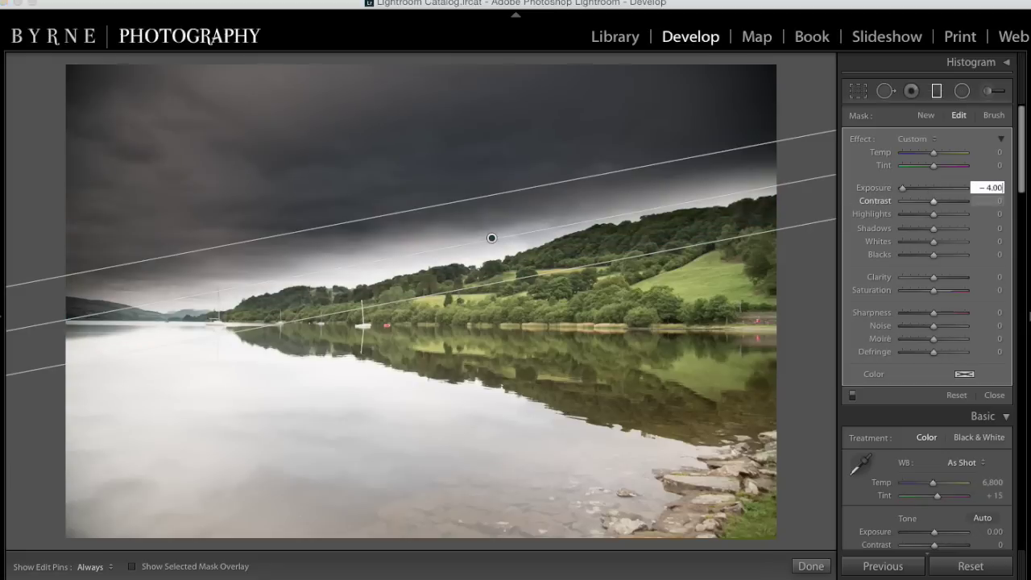
type("4")
key("Return")
type(".25")
key("Return")
left_click_drag(932, 190, 931, 188)
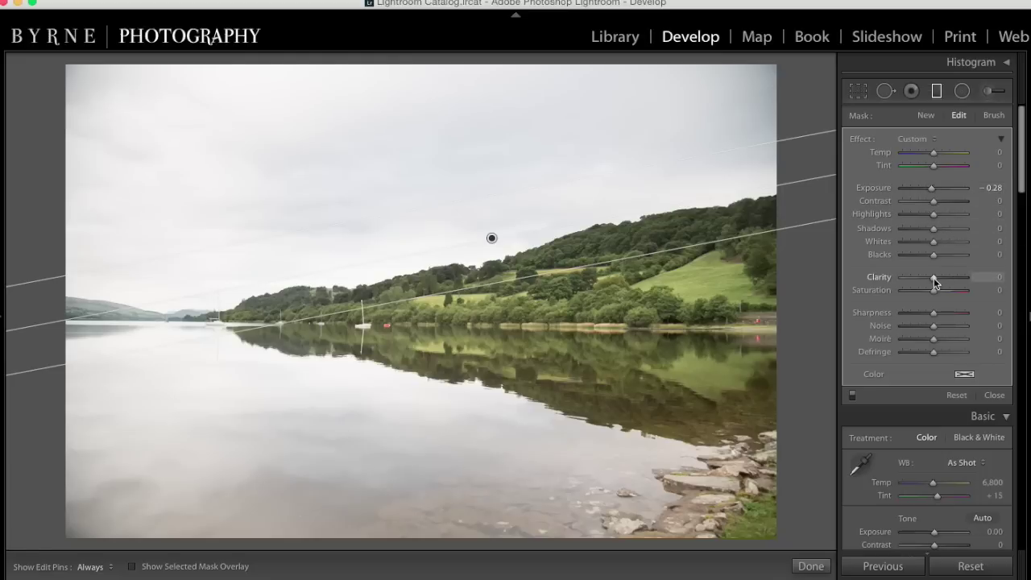
Drag the sky filter's Clarity slider to 31
left_click_drag(933, 278, 943, 280)
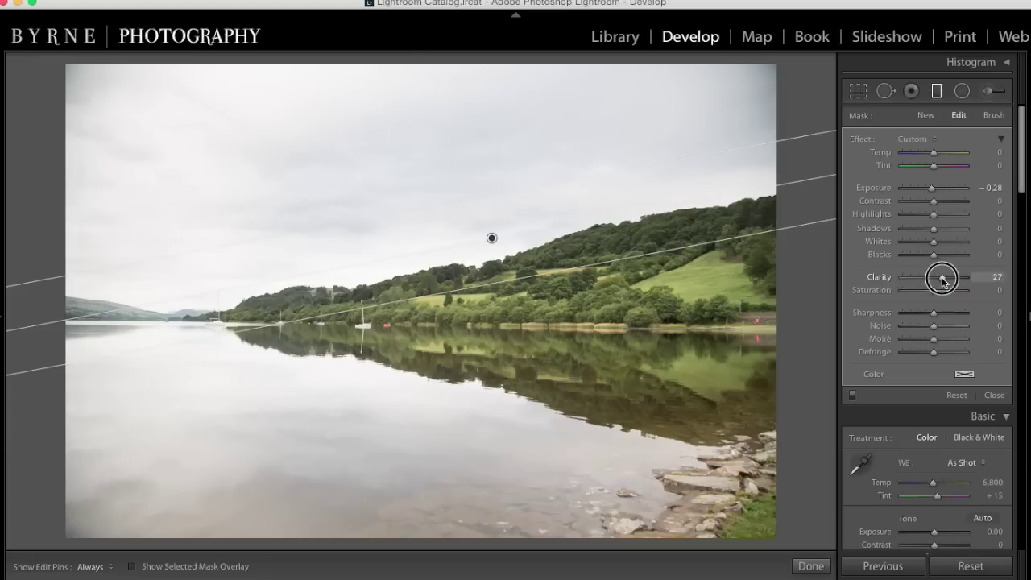
left_click_drag(943, 281, 944, 279)
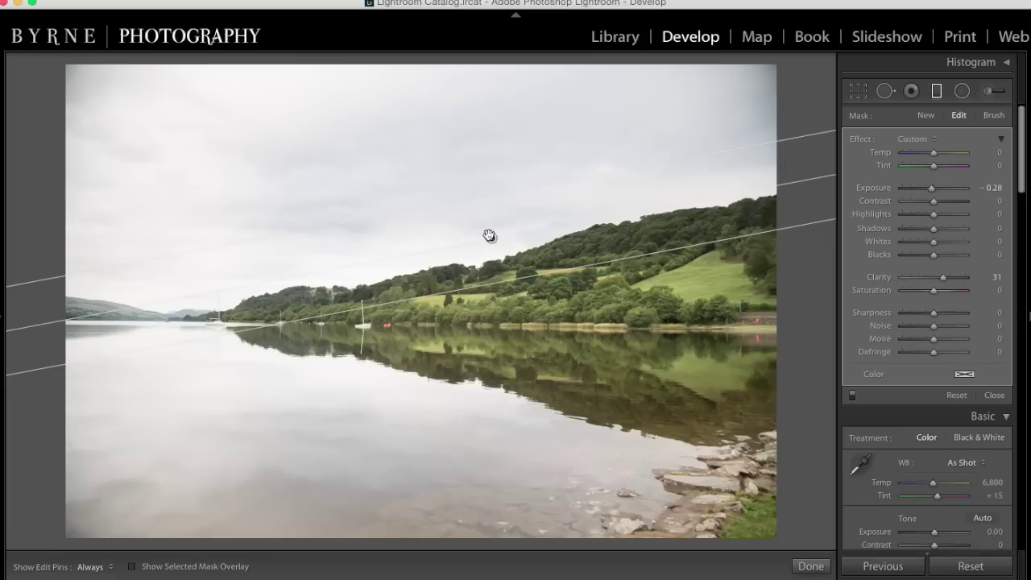
Draw a second graduated filter over the lake water and tilt it slightly
right_click(491, 238)
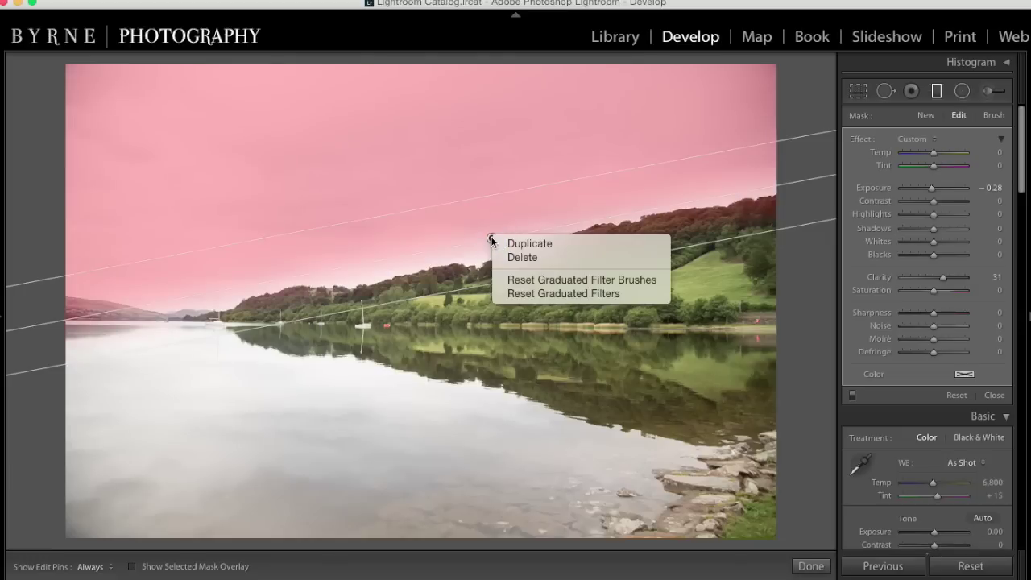
left_click(478, 241)
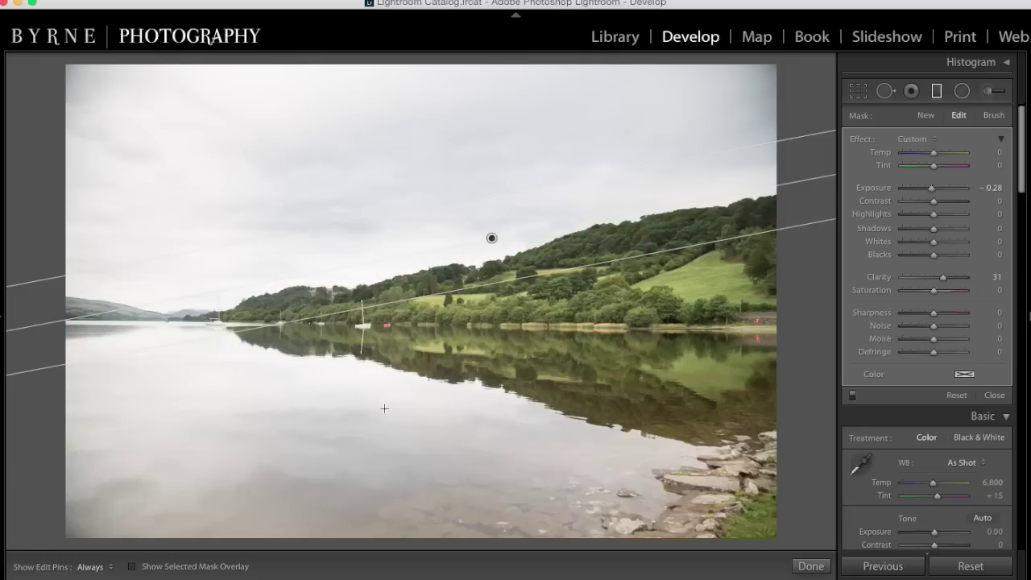
left_click_drag(379, 412, 397, 330)
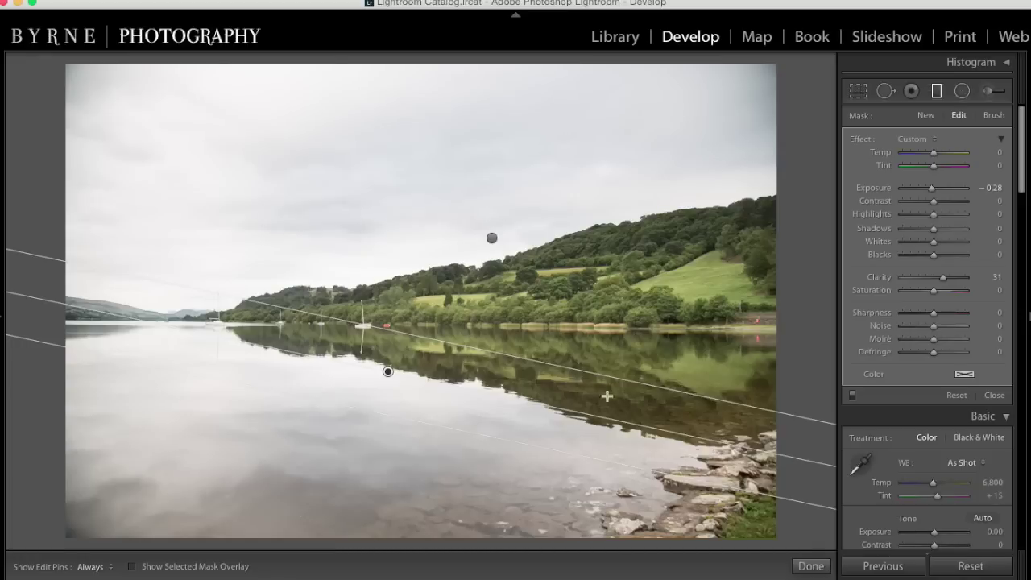
left_click_drag(668, 430, 667, 427)
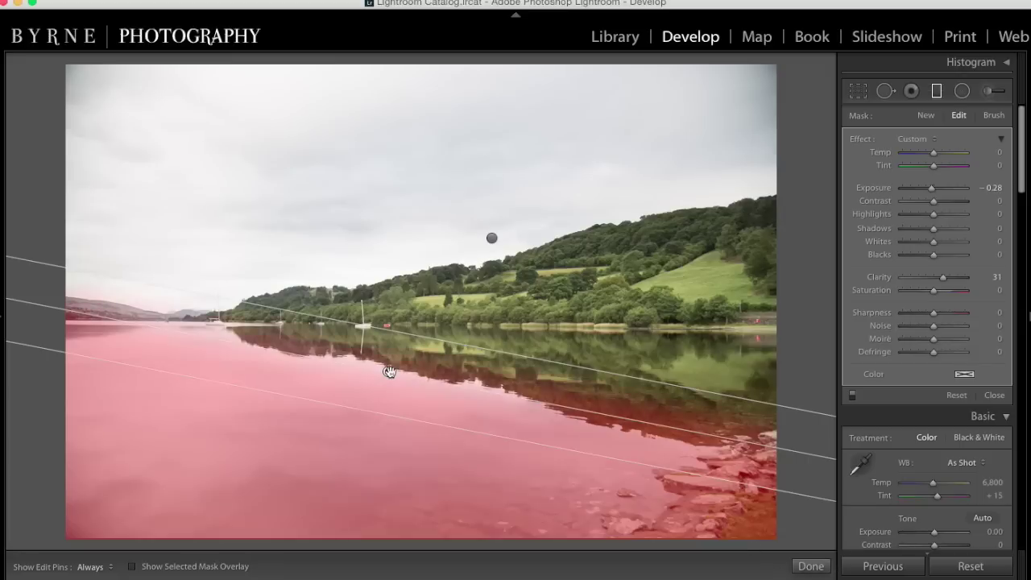
Finish the graduated filters and set Exposure +0.50, Contrast +8 and Highlights −19
left_click(810, 566)
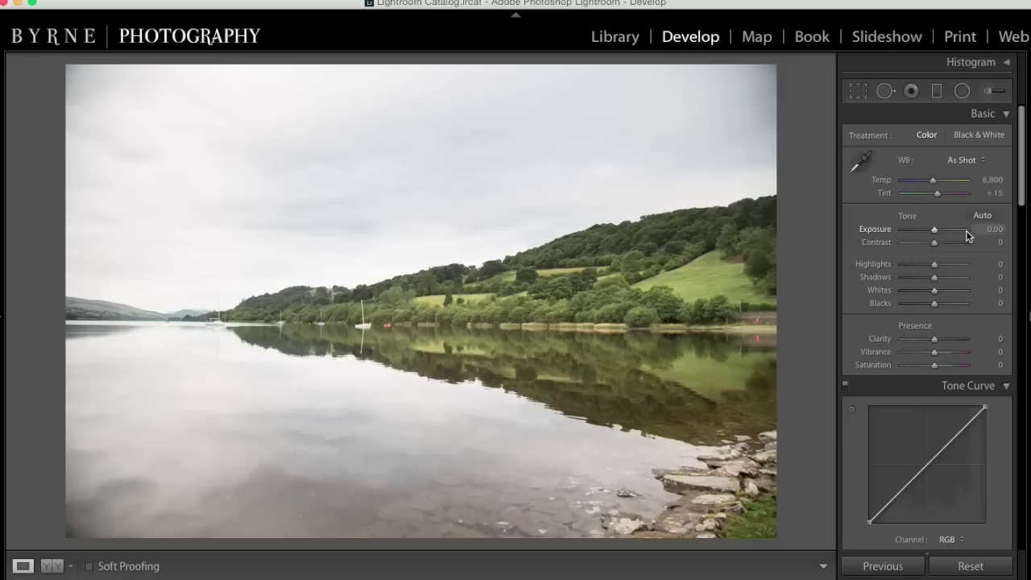
left_click_drag(981, 232, 986, 232)
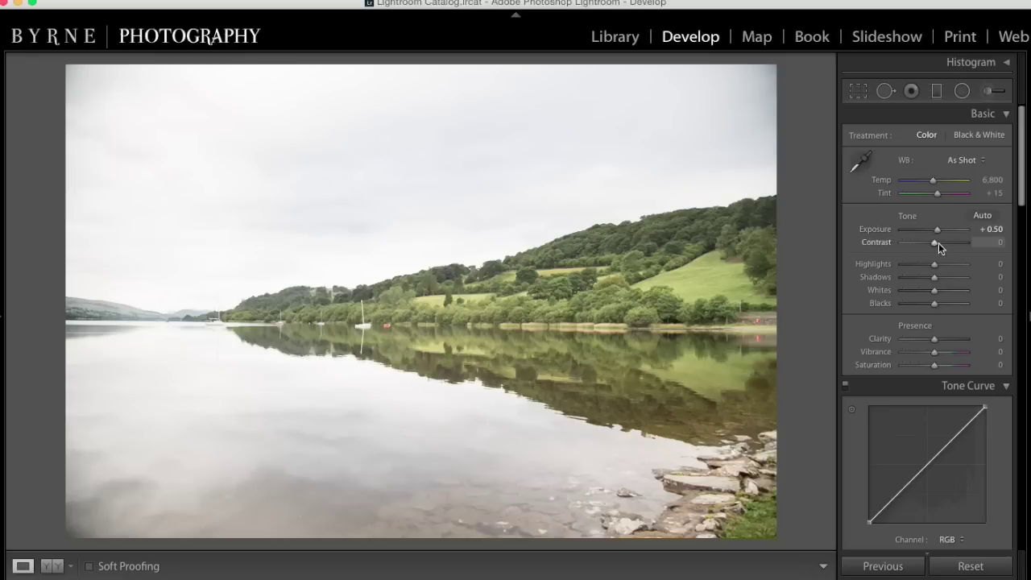
left_click_drag(939, 242, 937, 243)
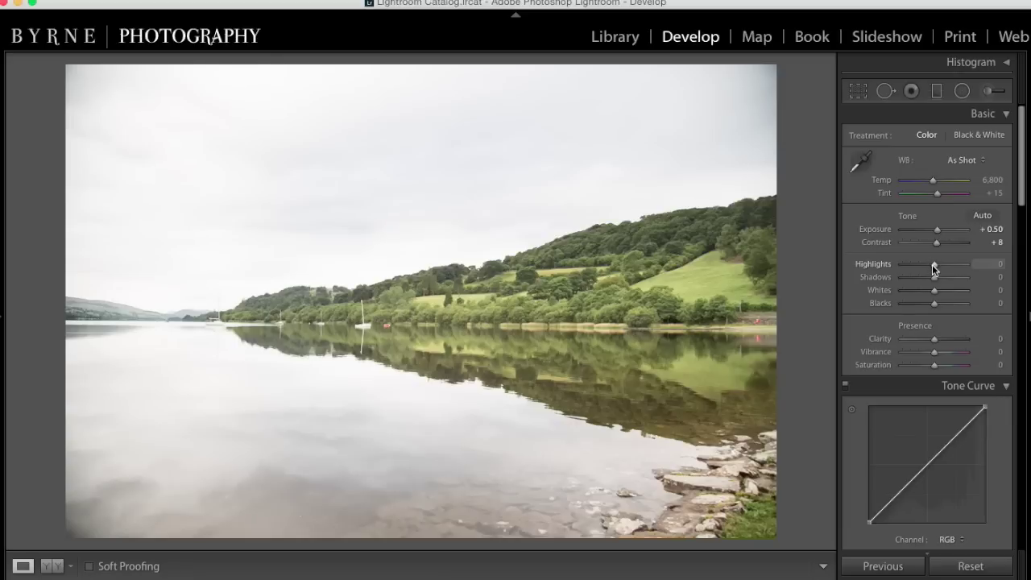
left_click_drag(933, 266, 928, 269)
left_click_drag(927, 268, 927, 268)
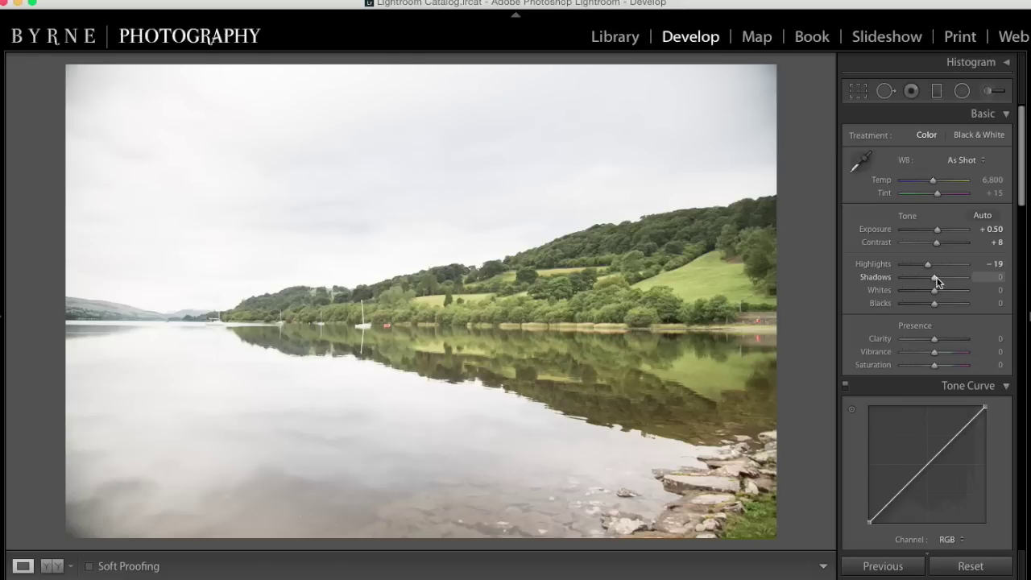
Lift the Shadows slider to +22
left_click_drag(932, 277, 941, 279)
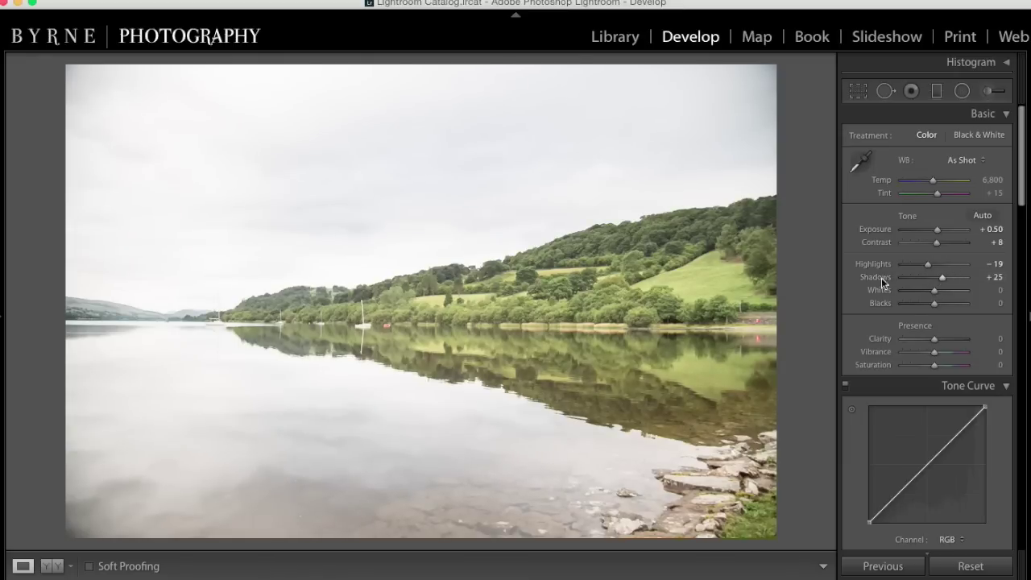
left_click_drag(947, 278, 943, 280)
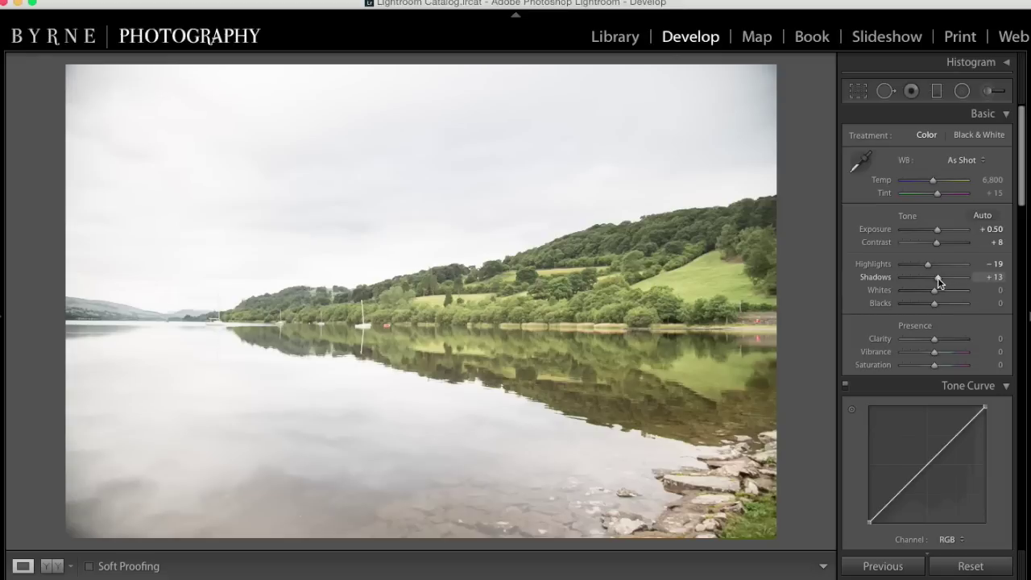
left_click_drag(938, 280, 940, 280)
left_click_drag(939, 280, 944, 279)
left_click_drag(944, 280, 942, 279)
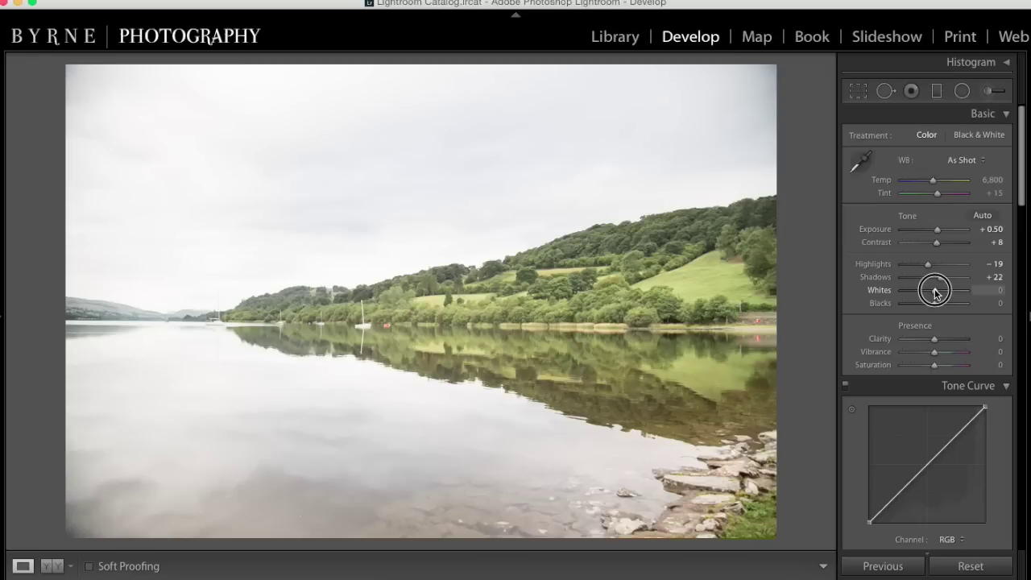
Set Whites to −5 after comparing the extremes, and Blacks to +3 while checking clipping
left_click_drag(934, 293, 933, 294)
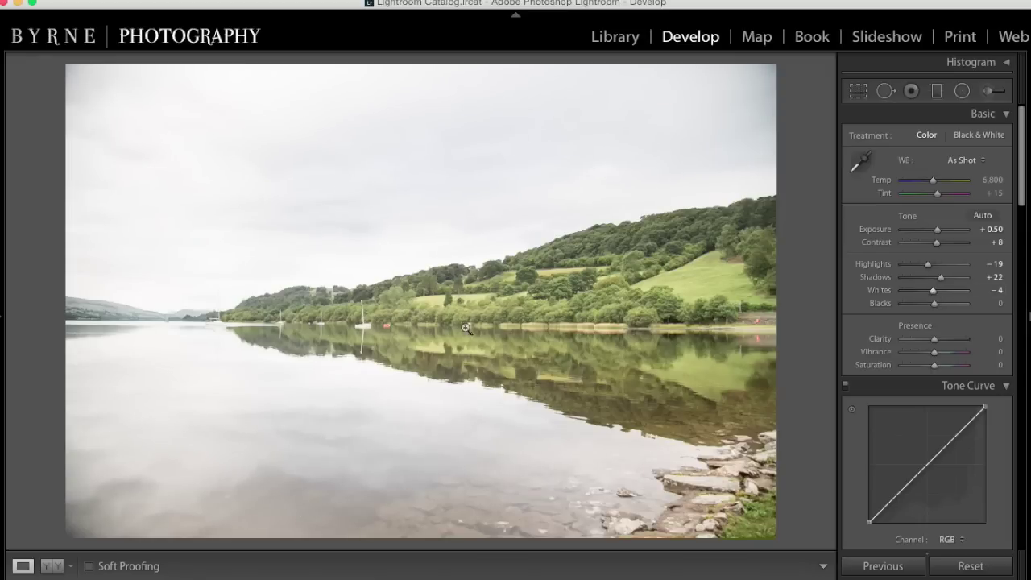
left_click_drag(933, 290, 855, 294)
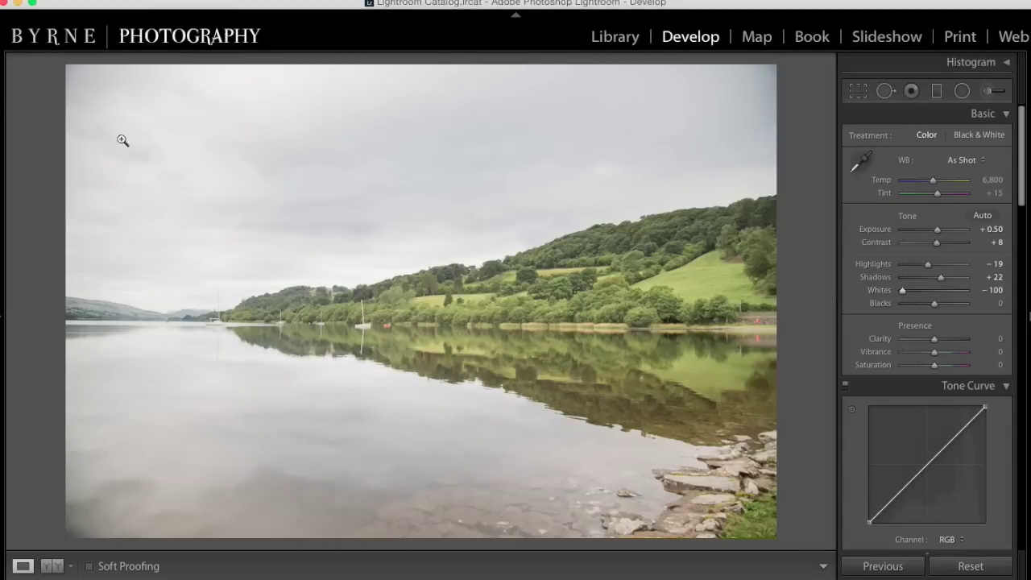
left_click_drag(929, 292, 1019, 299)
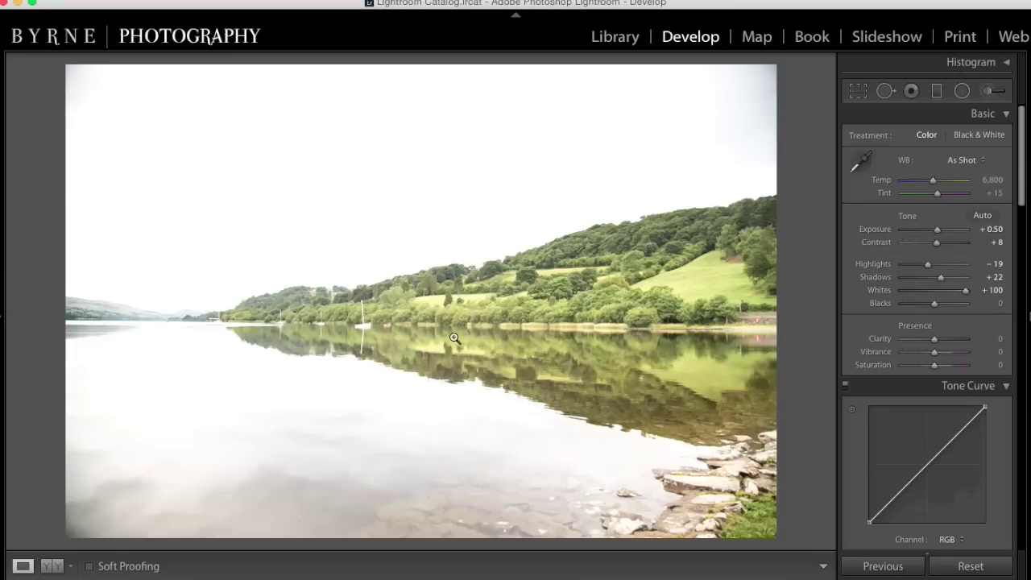
left_click_drag(965, 290, 937, 298)
left_click_drag(936, 298, 935, 299)
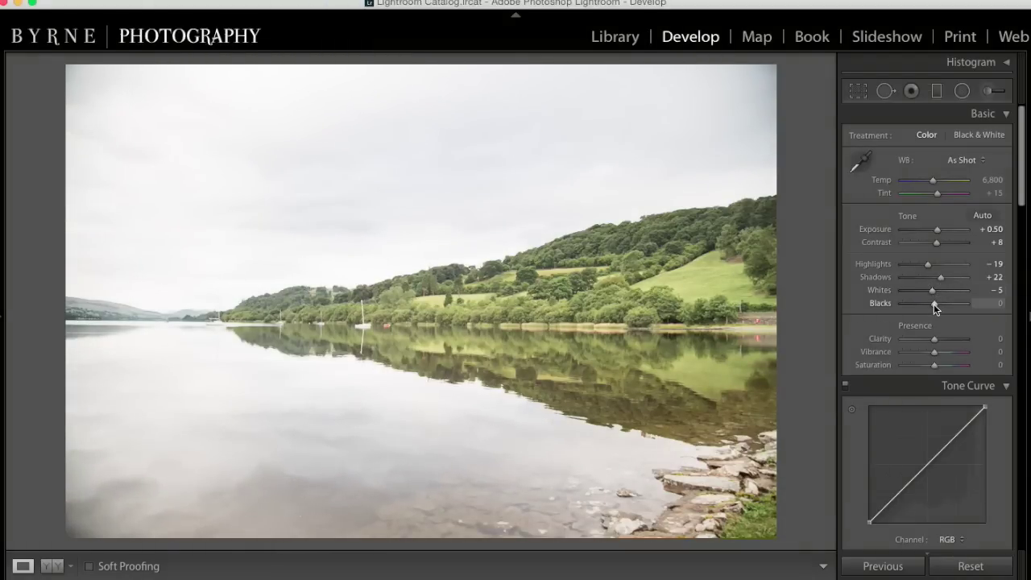
left_click_drag(933, 304, 937, 305)
left_click(936, 305, "alt")
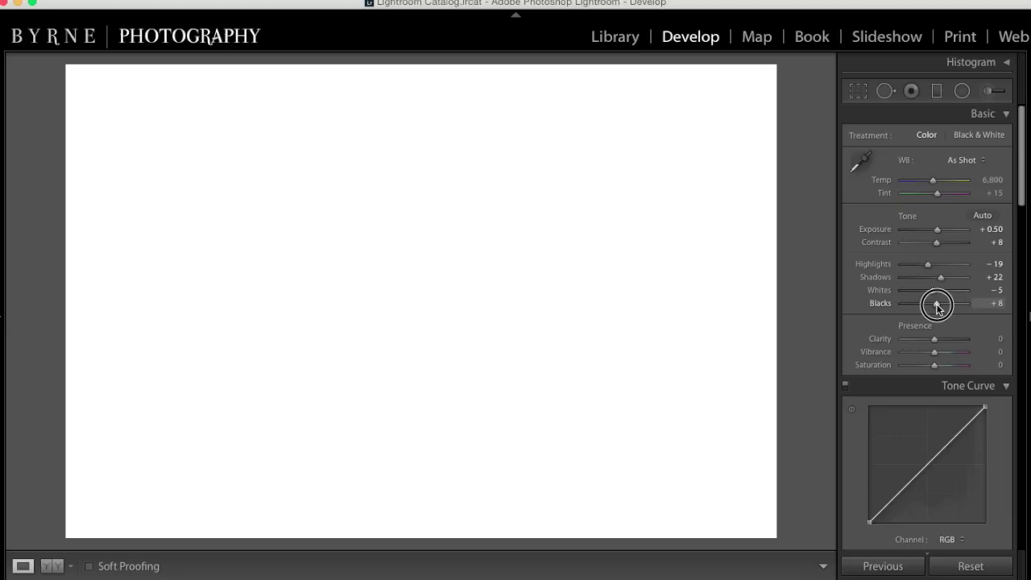
mouse_move(937, 307)
left_mouse_down()
mouse_move(971, 309)
mouse_move(900, 309)
mouse_move(934, 305)
left_mouse_up()
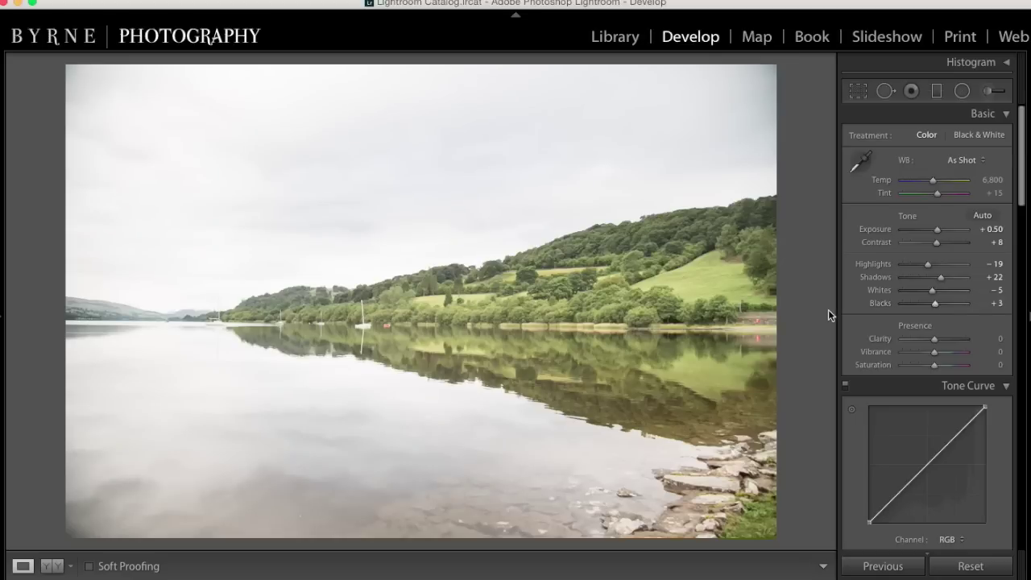
Set Clarity to +17 after previewing it at maximum
left_click(934, 342)
left_click_drag(935, 342, 941, 342)
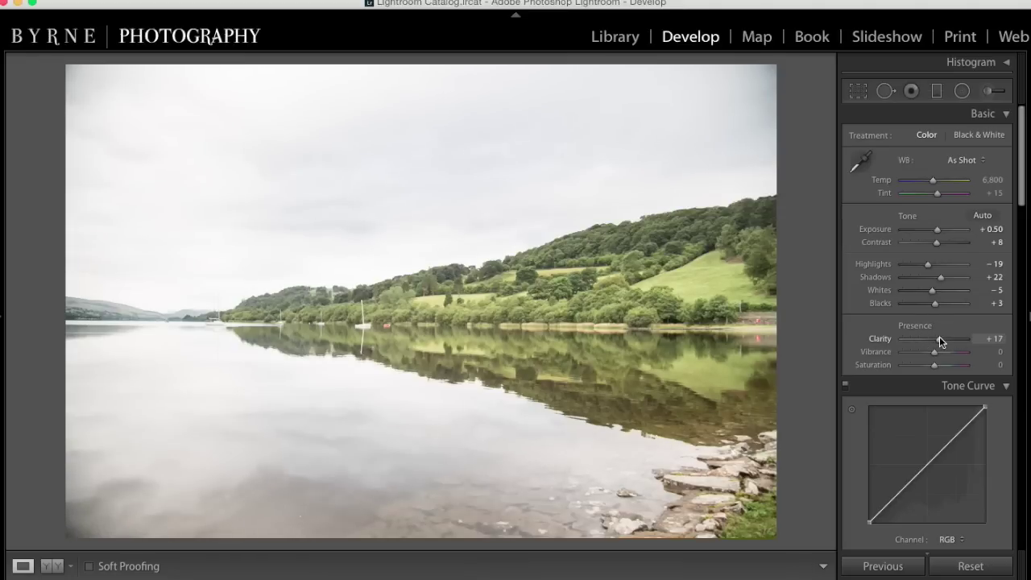
left_click_drag(940, 340, 974, 343)
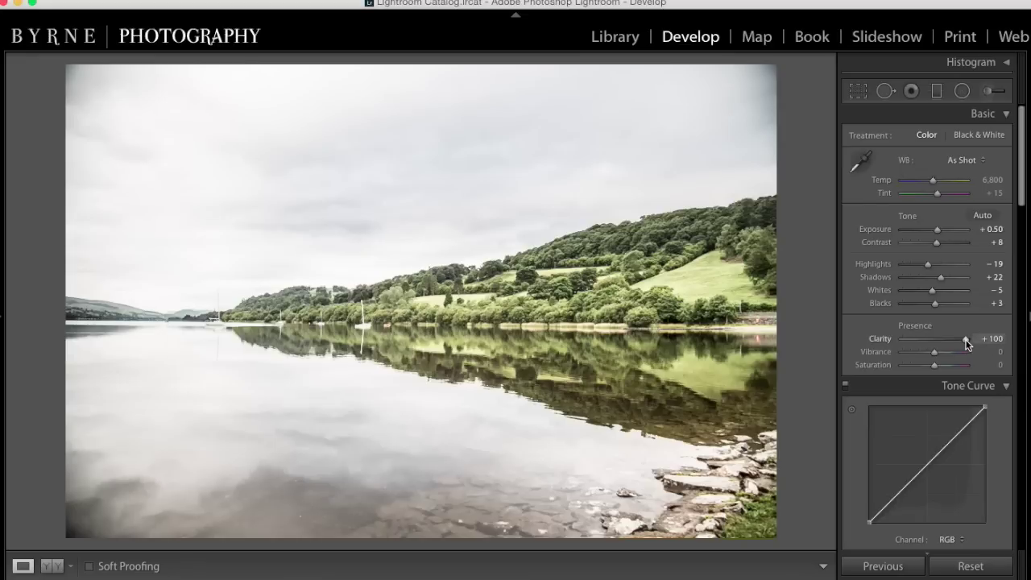
left_click_drag(967, 342, 939, 343)
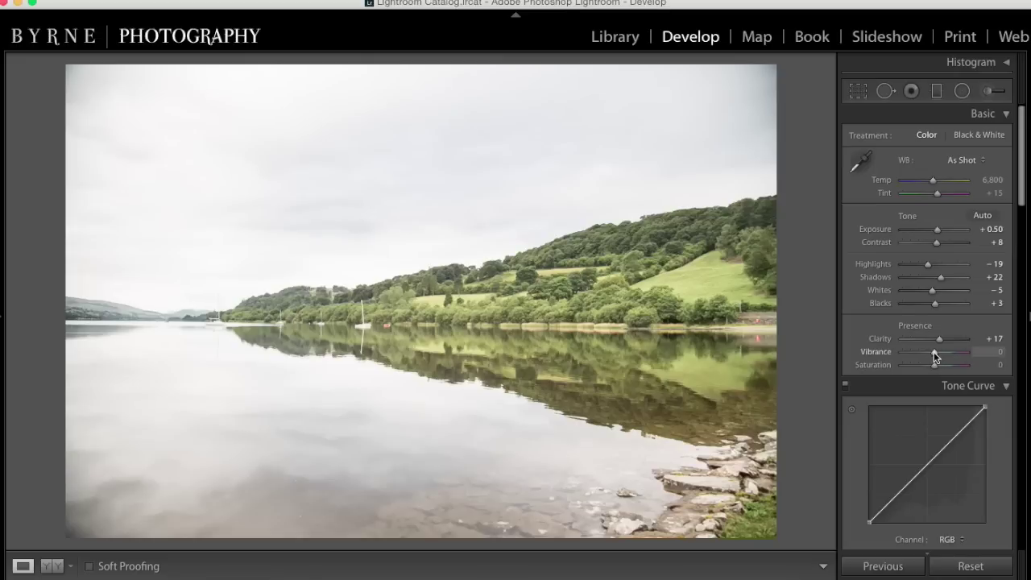
scroll(934, 351, "down", 1)
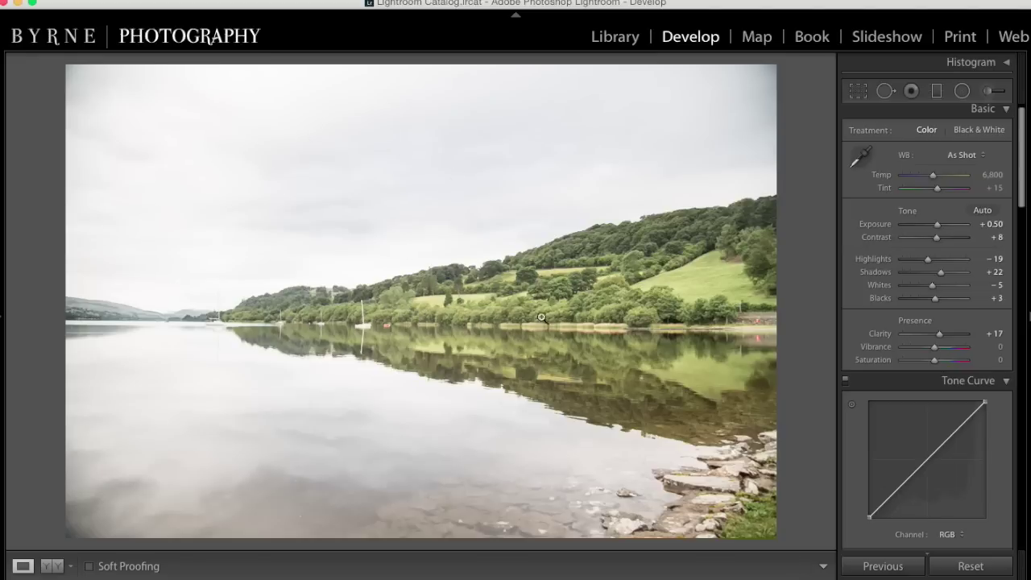
Set Vibrance to +24 and Saturation to +17
left_click_drag(936, 349, 939, 349)
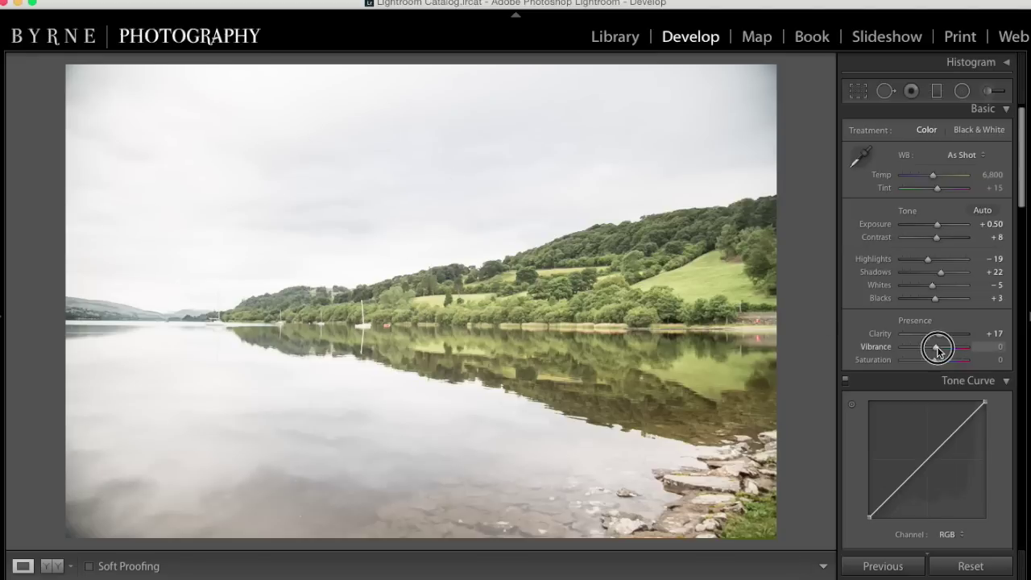
left_click_drag(939, 349, 944, 350)
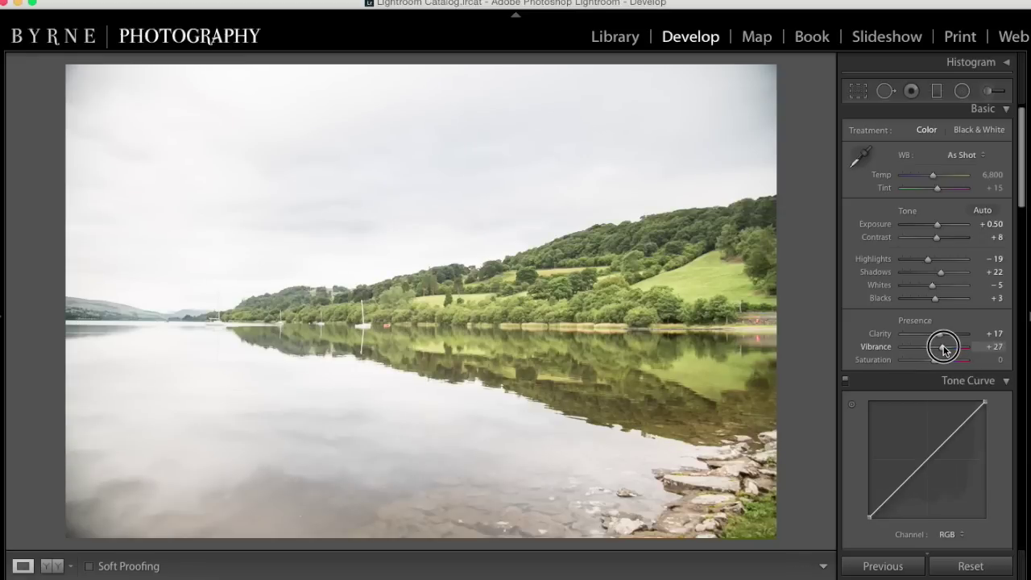
left_click_drag(944, 348, 940, 364)
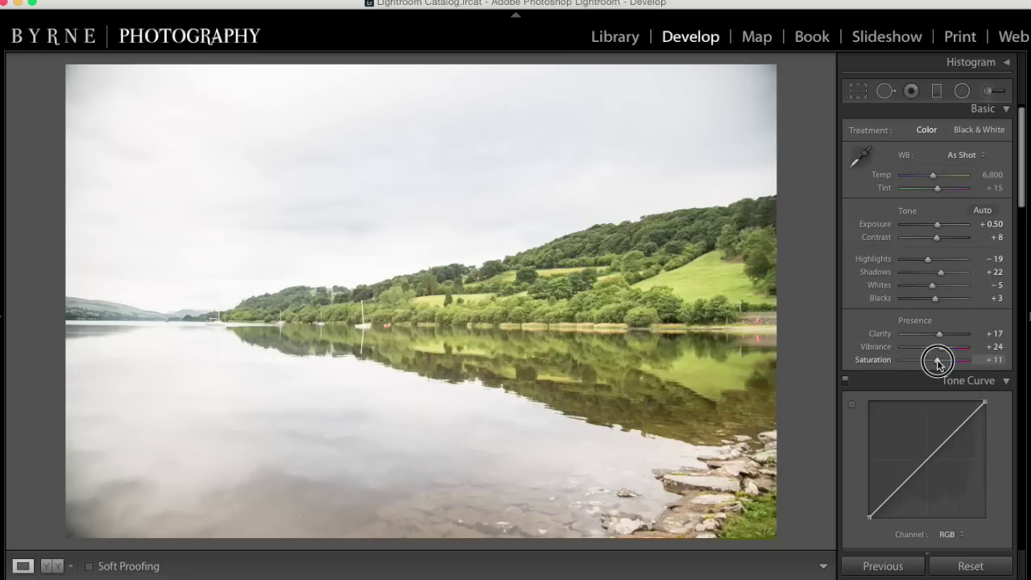
left_click_drag(939, 358, 938, 357)
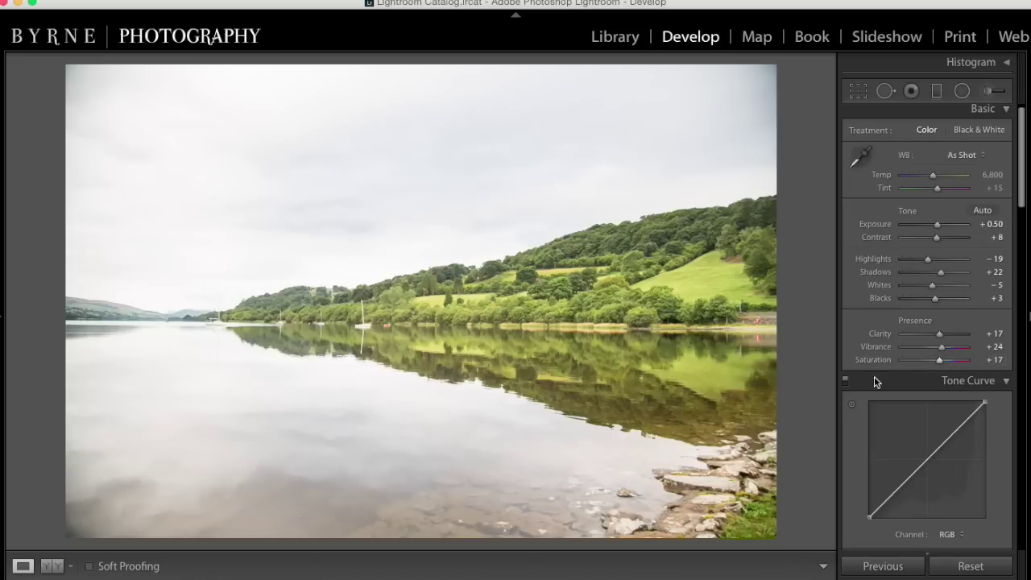
scroll(931, 430, "down", 5)
Expand the Tone Curve region sliders and settle Highlights at −14 after trying −100
scroll(932, 429, "down", 3)
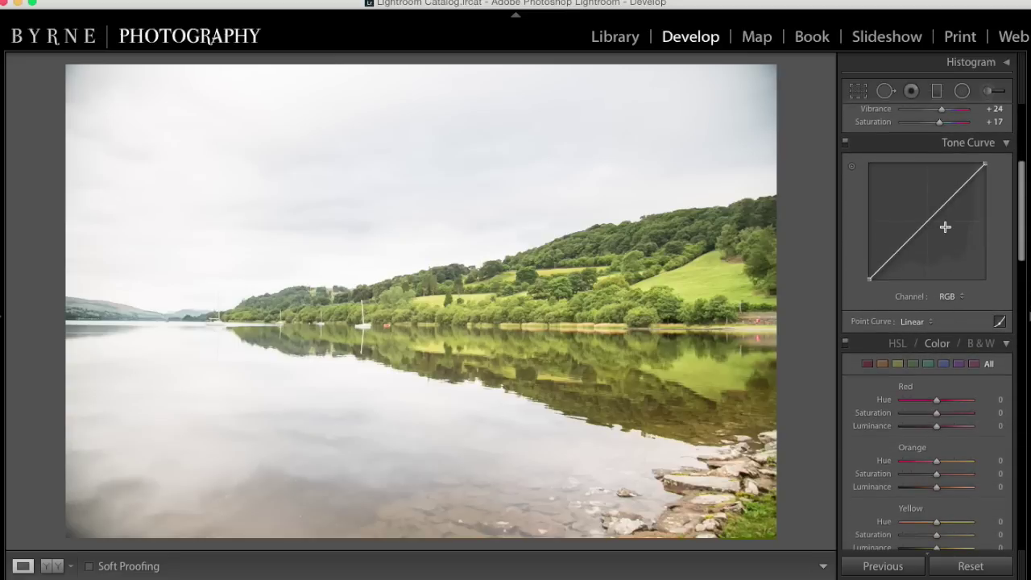
left_click(997, 318)
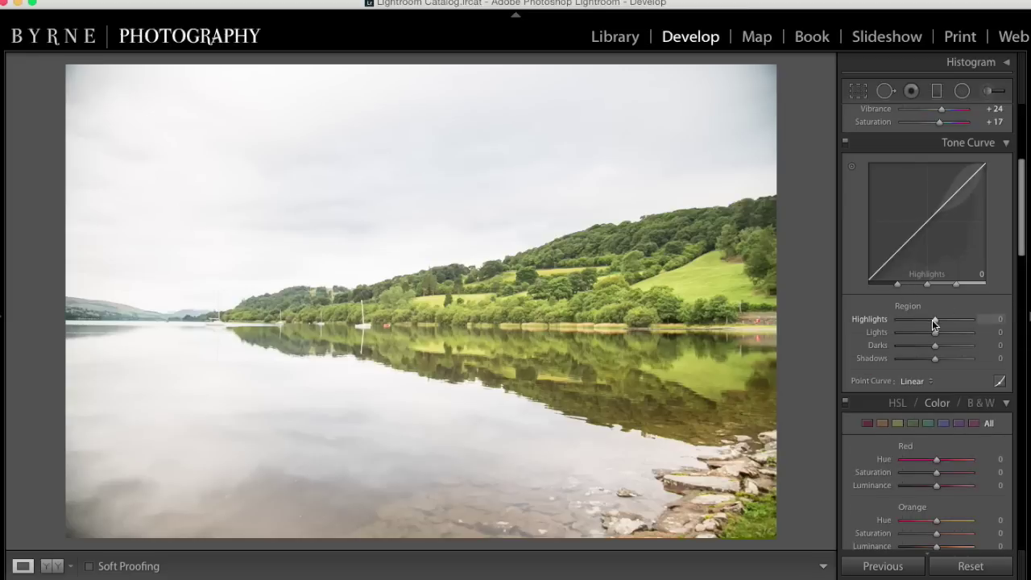
left_click_drag(934, 320, 932, 323)
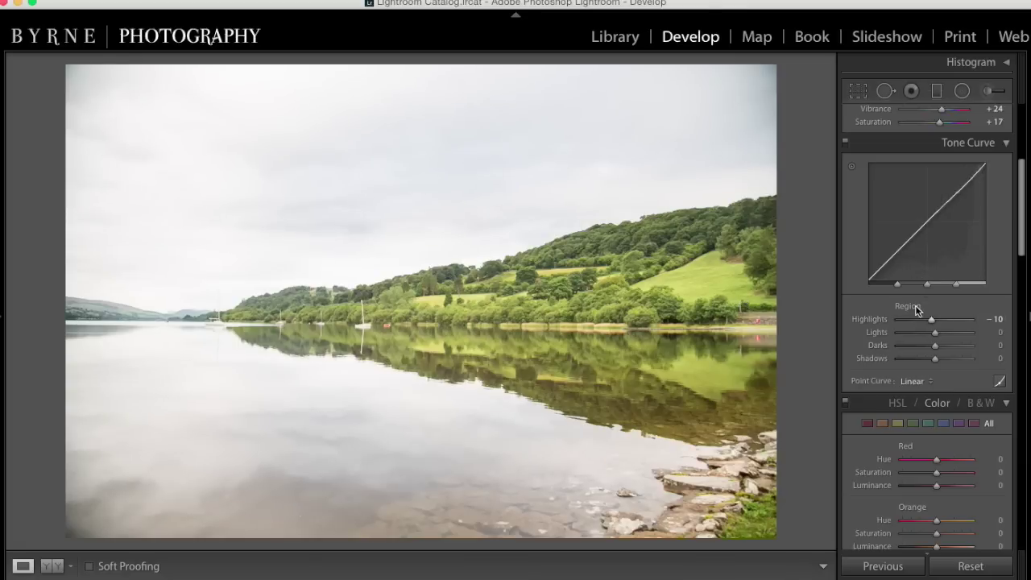
scroll(897, 229, "up", 4)
scroll(897, 229, "up", 3)
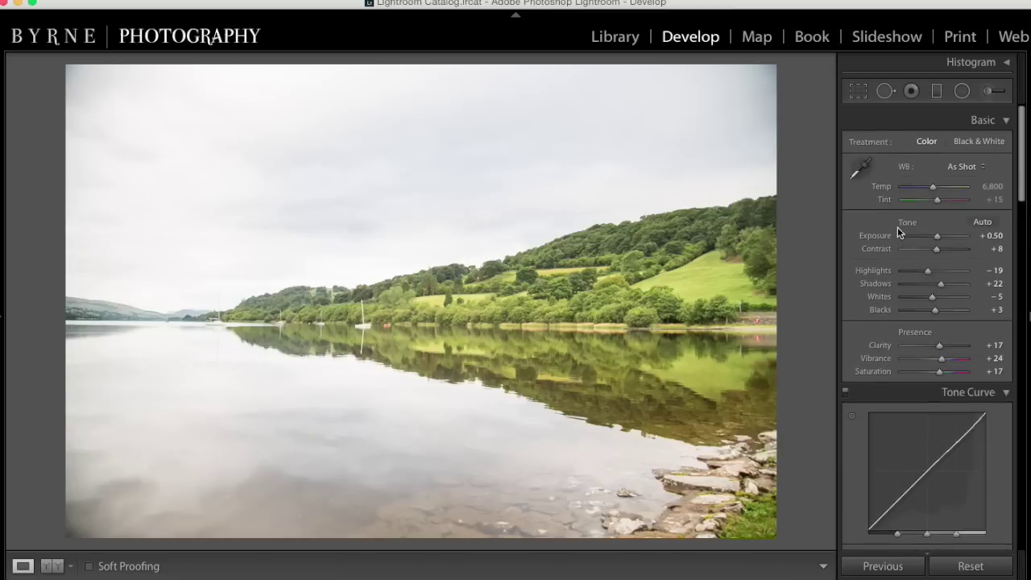
scroll(894, 271, "down", 6)
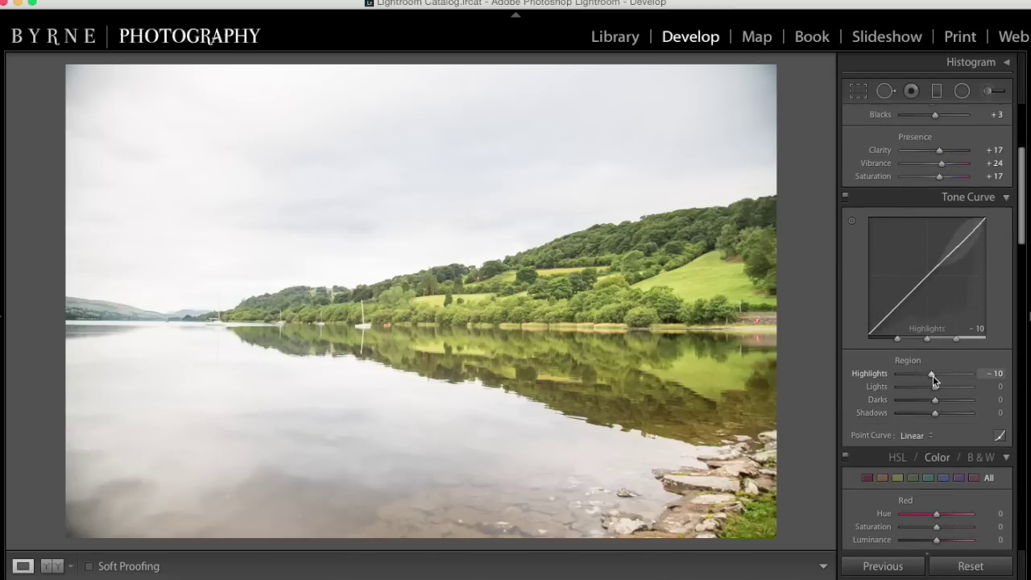
left_click_drag(931, 373, 888, 383)
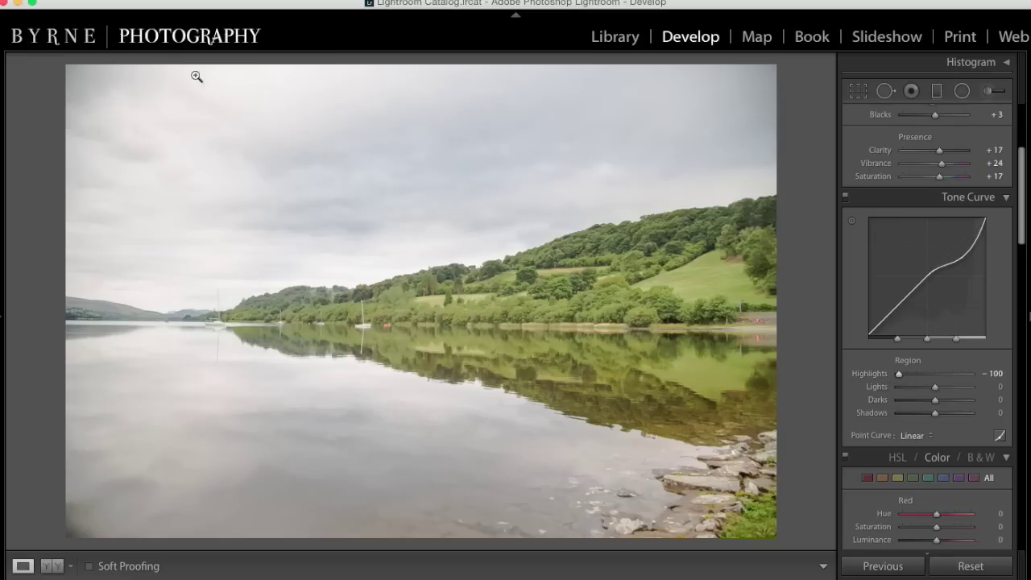
left_click_drag(902, 375, 900, 376)
left_click(901, 375)
left_click_drag(901, 375, 912, 374)
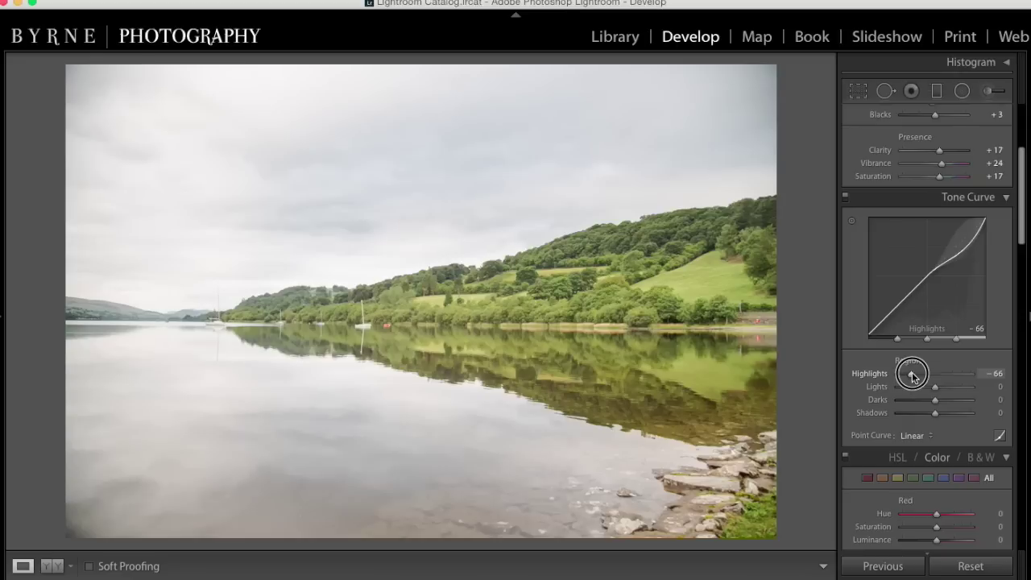
left_click_drag(913, 375, 917, 376)
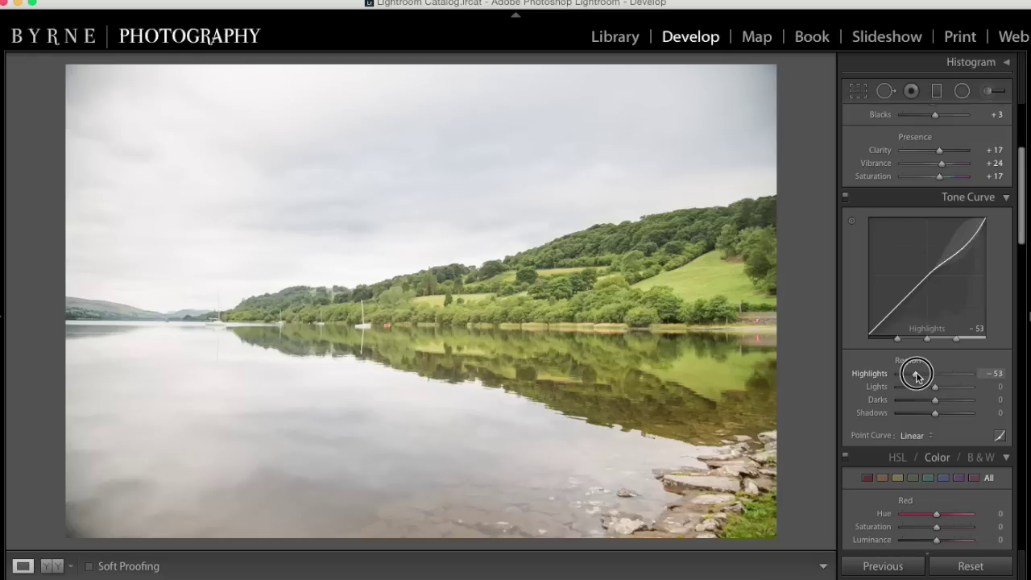
mouse_move(917, 375)
left_mouse_down()
mouse_move(932, 372)
mouse_move(919, 369)
left_mouse_up()
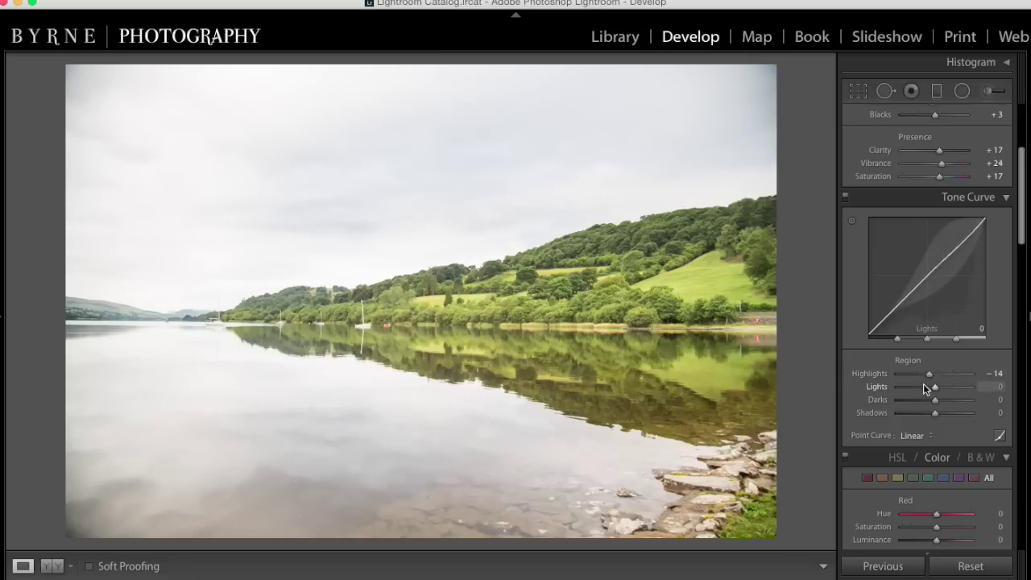
Set the tone curve regions to Lights −10, Darks −4 and Shadows −5
left_click_drag(937, 388, 935, 390)
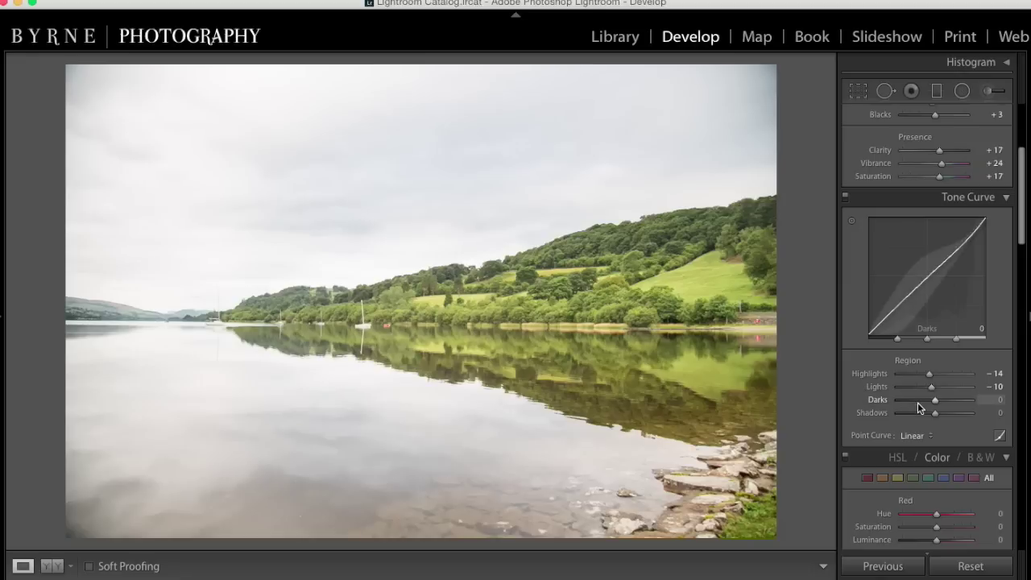
scroll(943, 207, "up", 3)
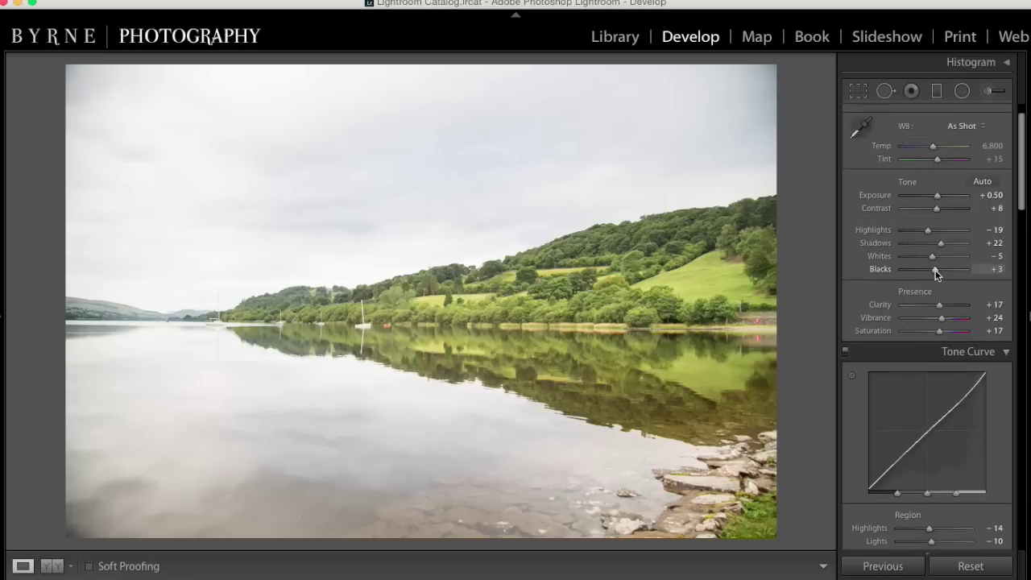
scroll(933, 274, "down", 2)
scroll(927, 306, "down", 3)
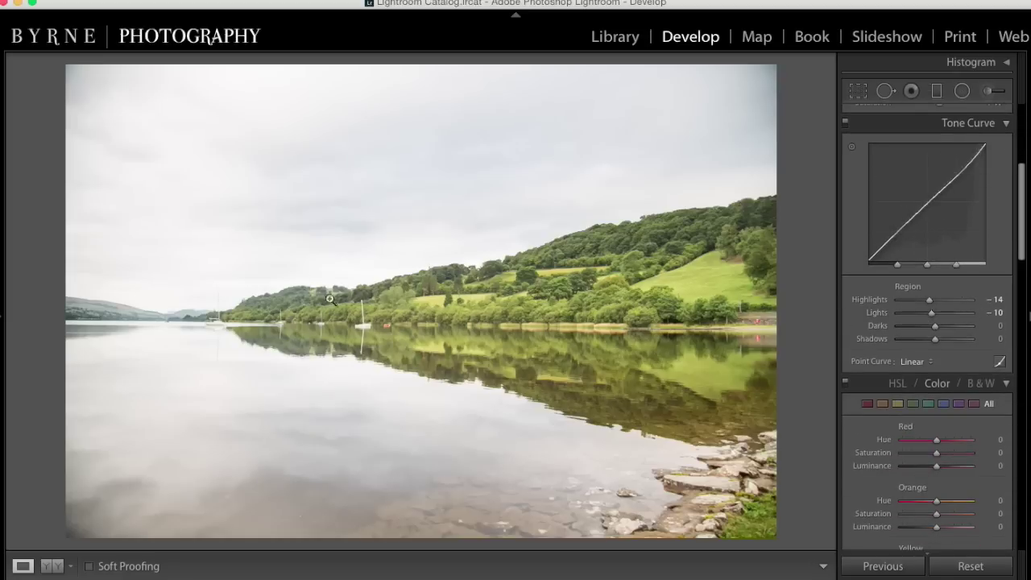
left_click_drag(932, 326, 931, 329)
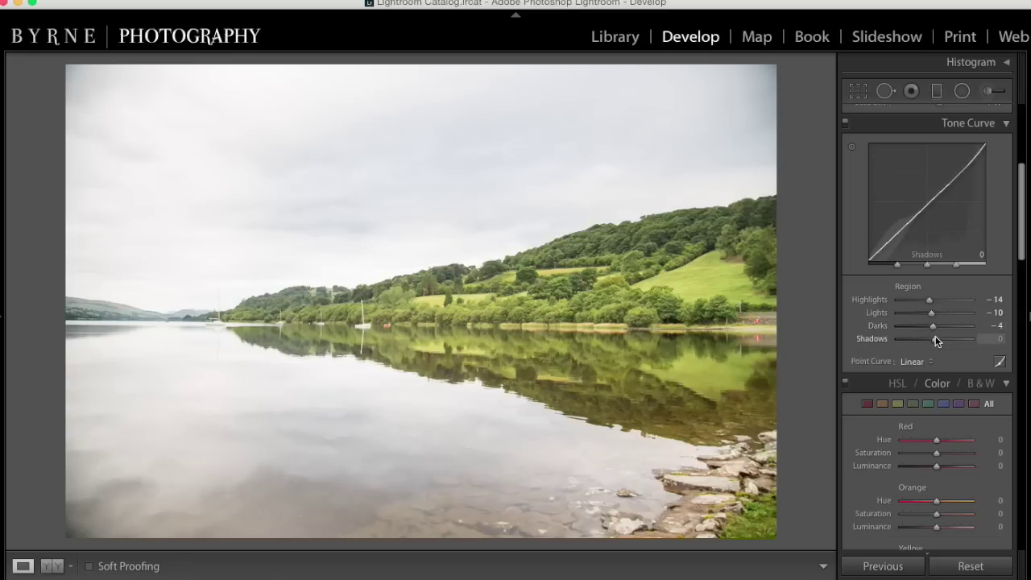
left_click_drag(935, 339, 933, 345)
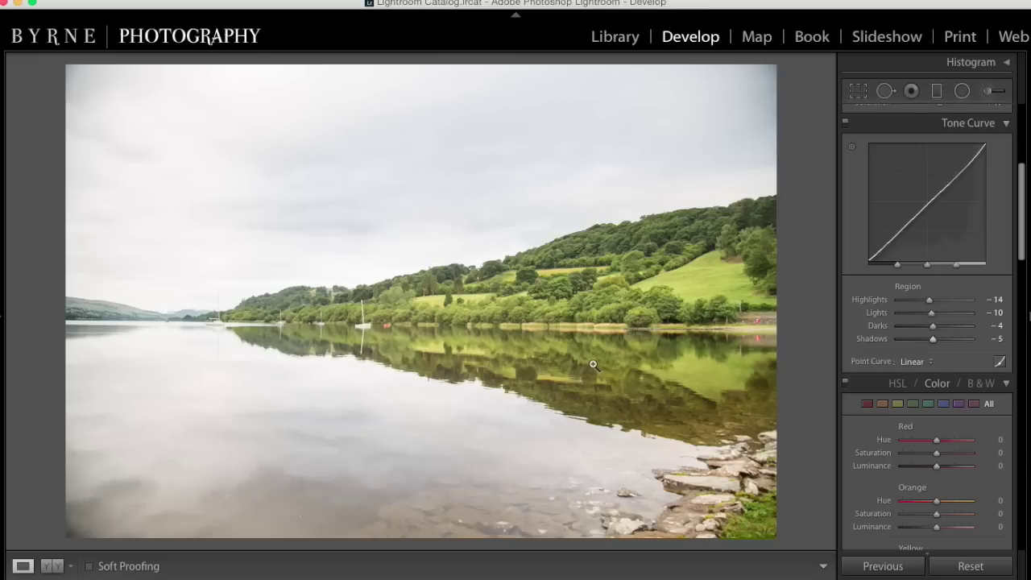
Switch the HSL panel to per-colour controls and raise Green Saturation to +5
scroll(967, 411, "down", 3)
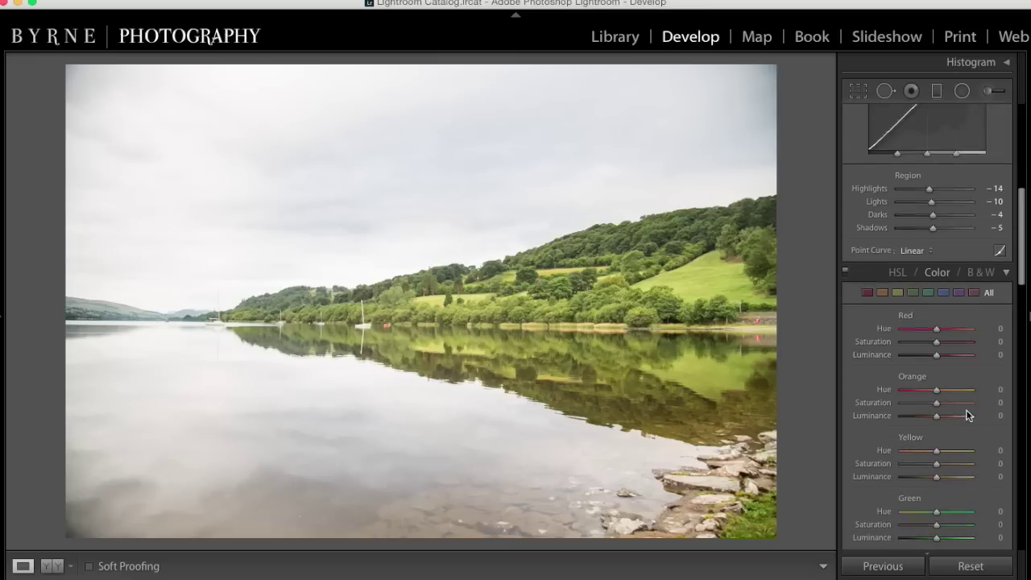
scroll(966, 412, "down", 3)
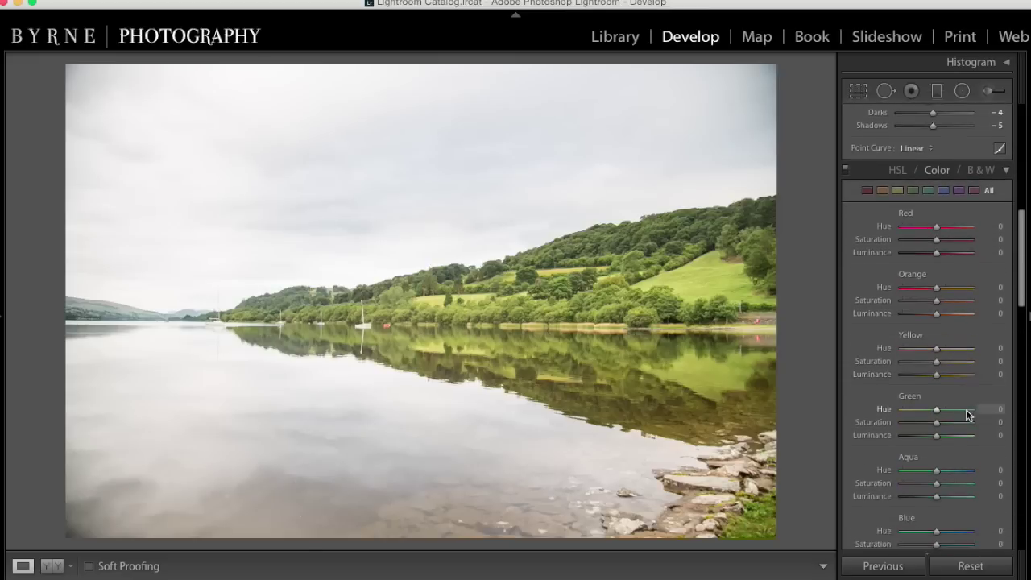
scroll(966, 410, "down", 2)
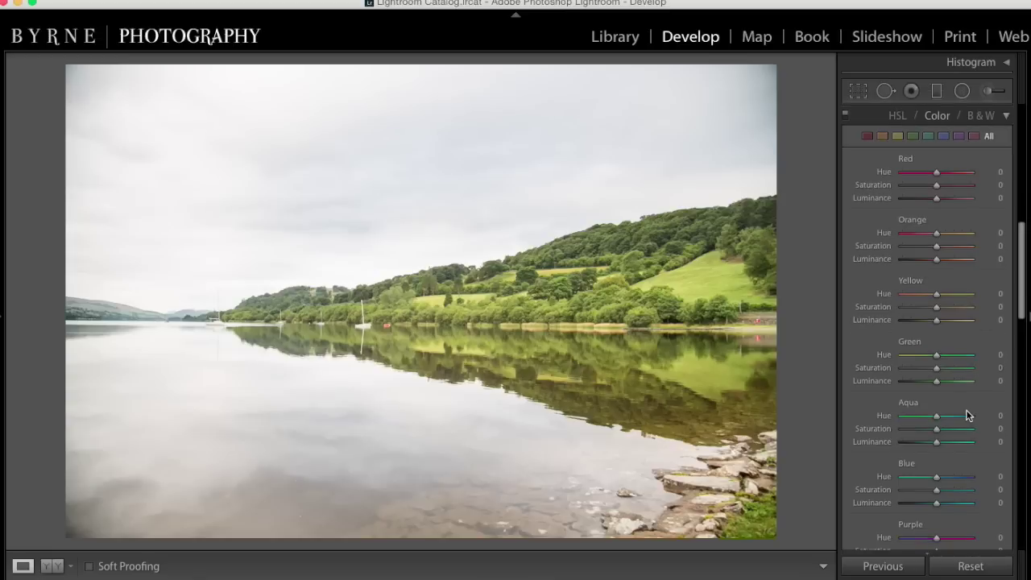
left_click(897, 116)
left_click(940, 116)
scroll(926, 258, "down", 5)
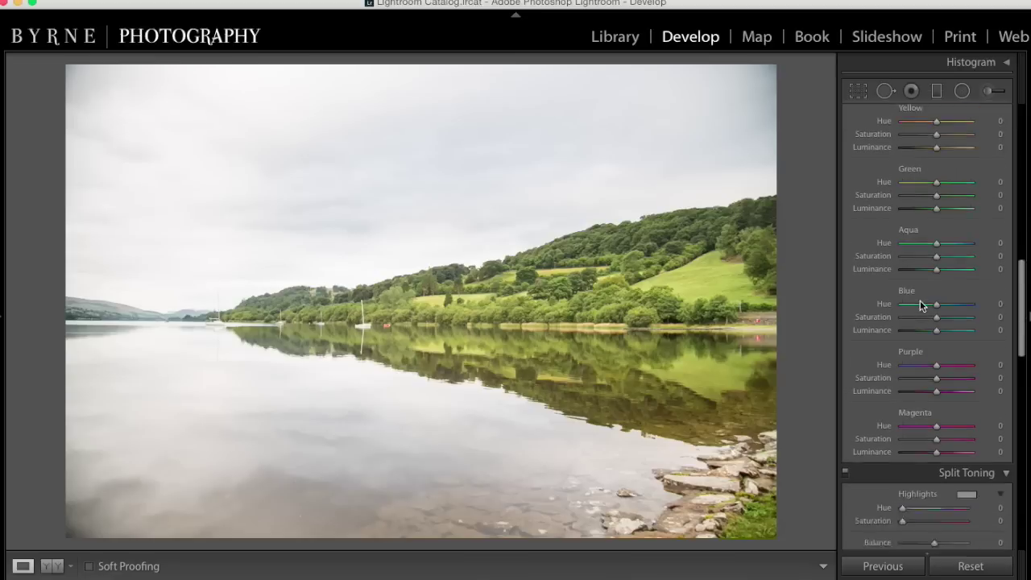
scroll(934, 354, "up", 1)
scroll(934, 338, "up", 2)
scroll(936, 337, "up", 1)
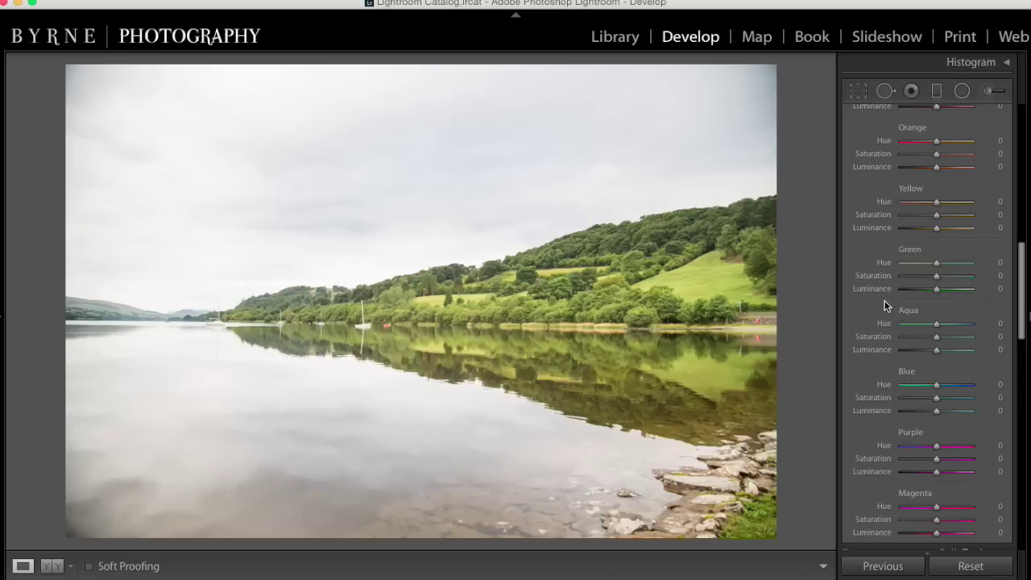
left_click_drag(938, 276, 940, 279)
scroll(931, 344, "down", 2)
scroll(931, 345, "down", 1)
scroll(930, 345, "down", 2)
scroll(930, 341, "down", 1)
scroll(930, 340, "down", 1)
scroll(930, 340, "down", 1)
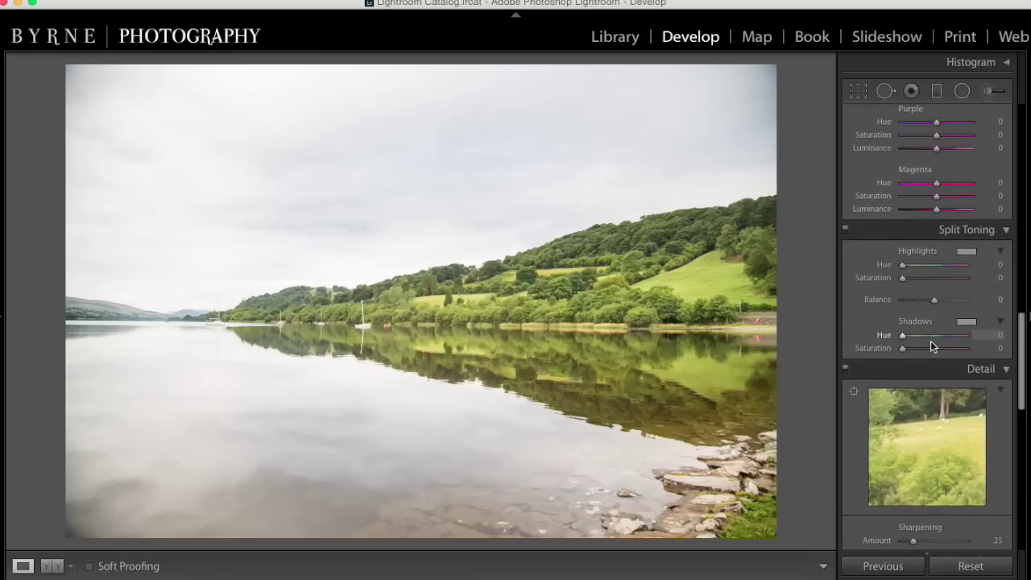
scroll(930, 340, "down", 2)
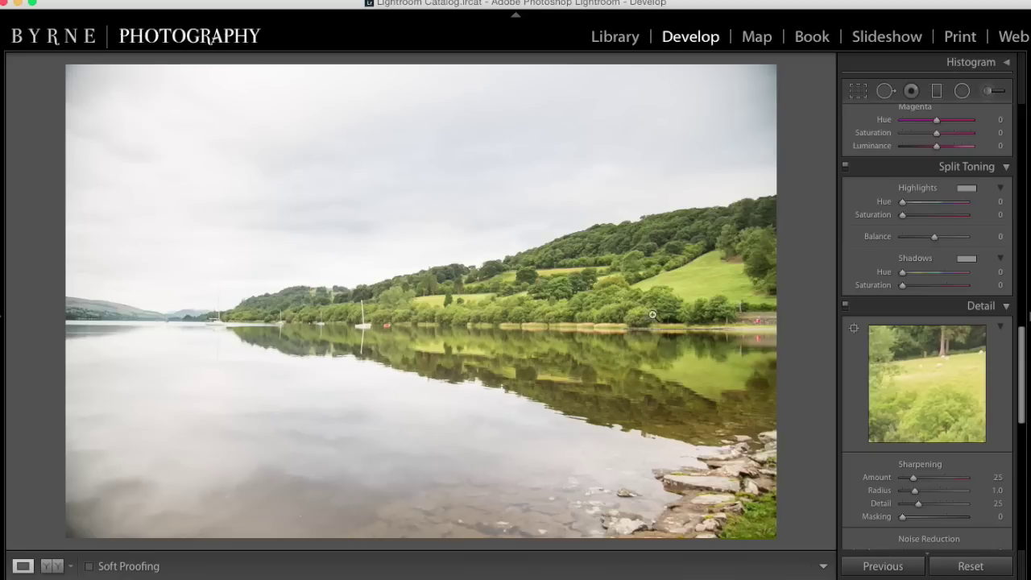
left_click(966, 190)
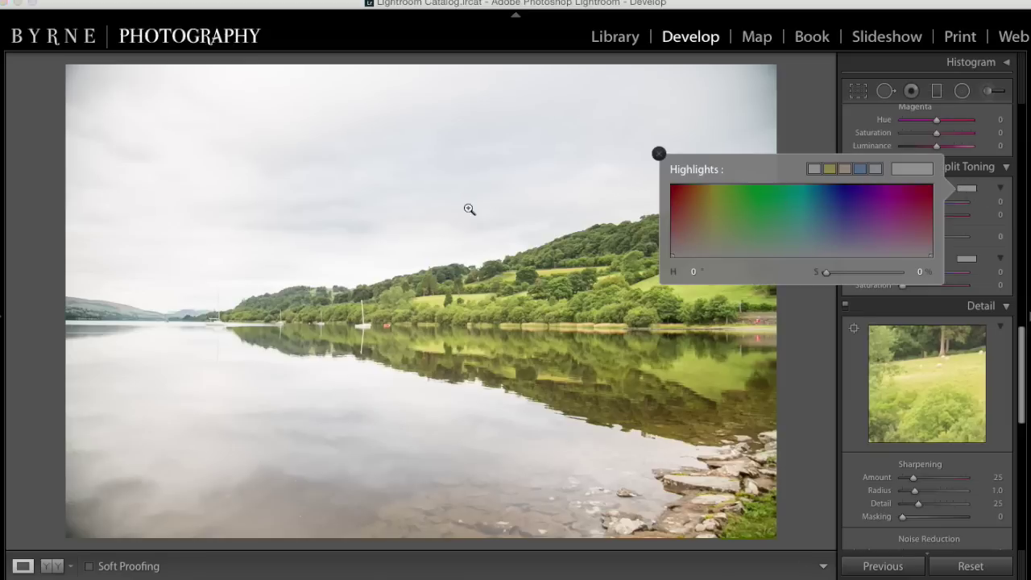
Try yellow-green, then blue highlight tints in the colour picker and close it
left_click(714, 215)
left_click(833, 201)
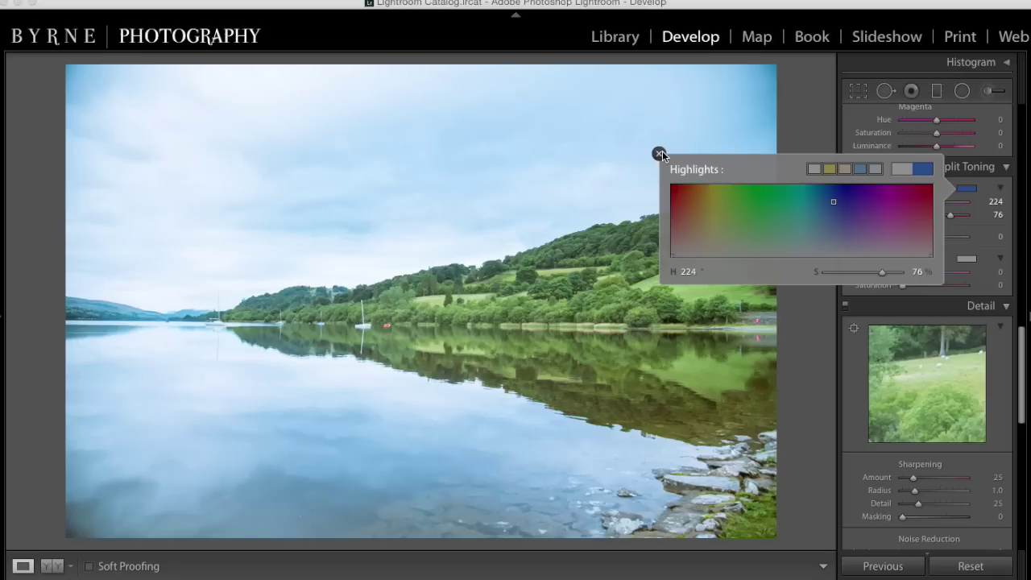
left_click(659, 154)
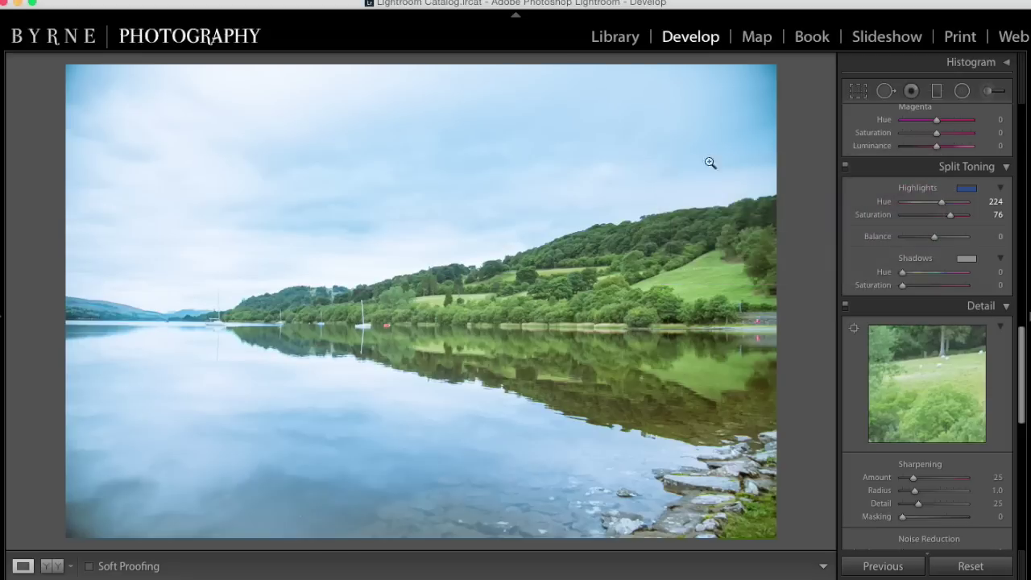
Enter highlight Hue 239 and Saturation 10, fine-tuning saturation with the slider
left_click(991, 201)
type("239")
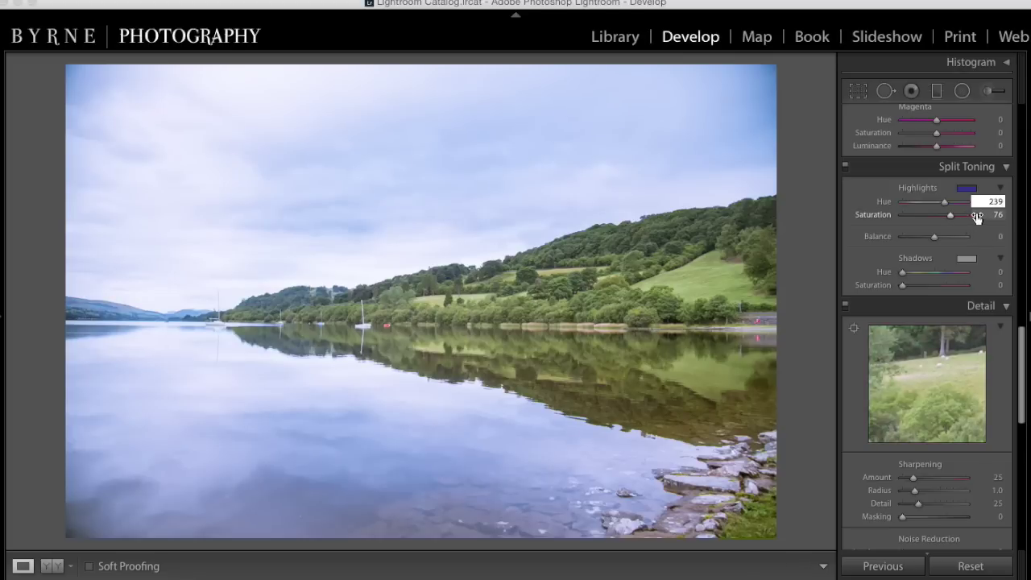
left_click(983, 214)
type("10")
key("Return")
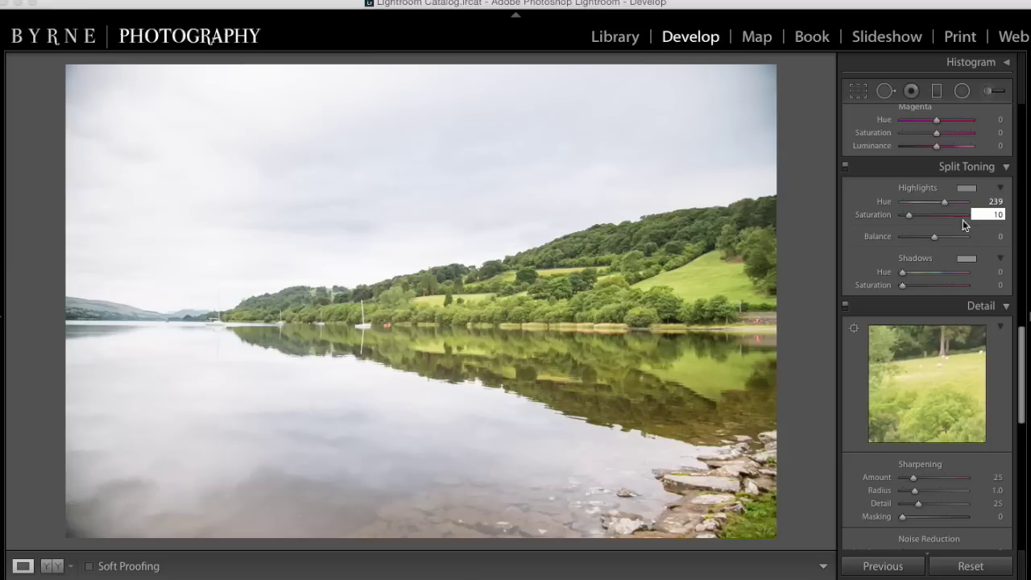
double_click(896, 216)
left_click_drag(896, 217, 905, 219)
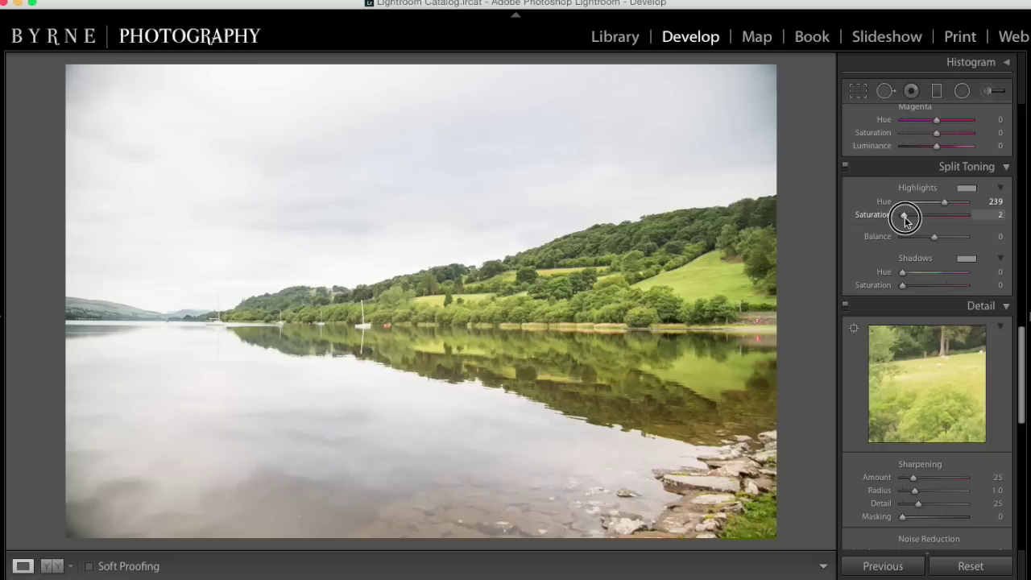
left_click_drag(905, 219, 908, 216)
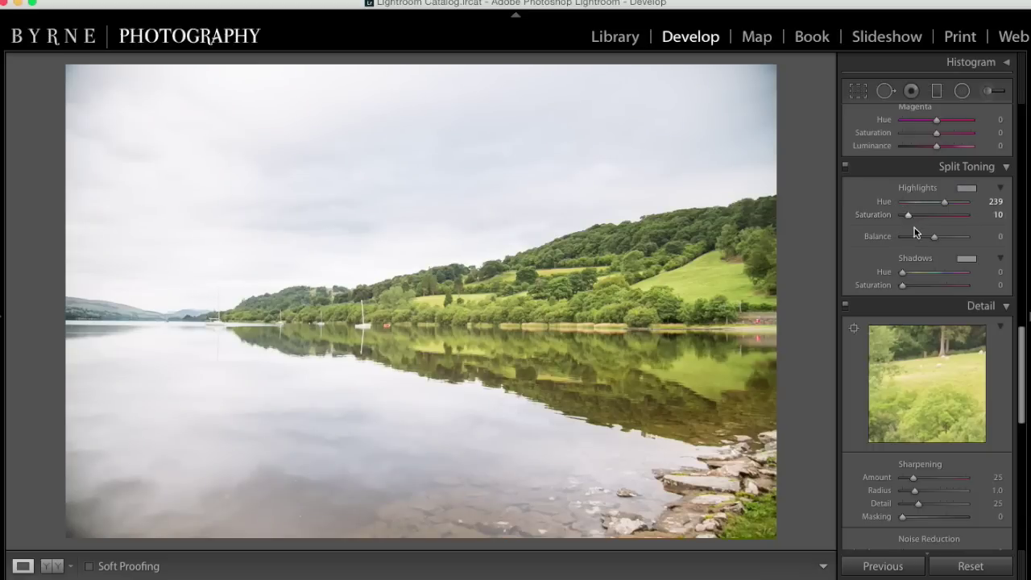
Tint the shadows at Hue 88, Saturation 6 after trying magenta in the picker
left_click(969, 259)
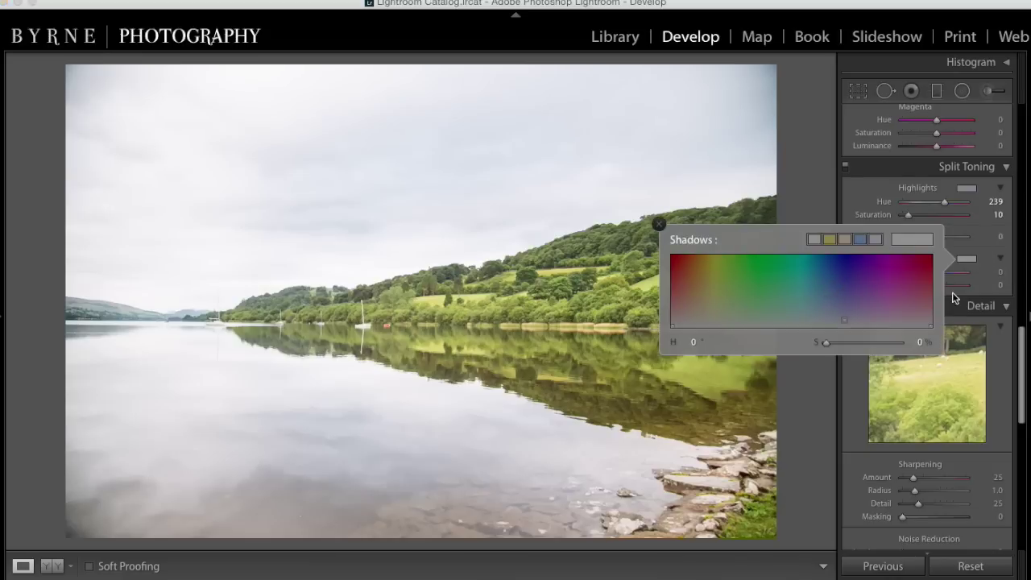
left_click(926, 277)
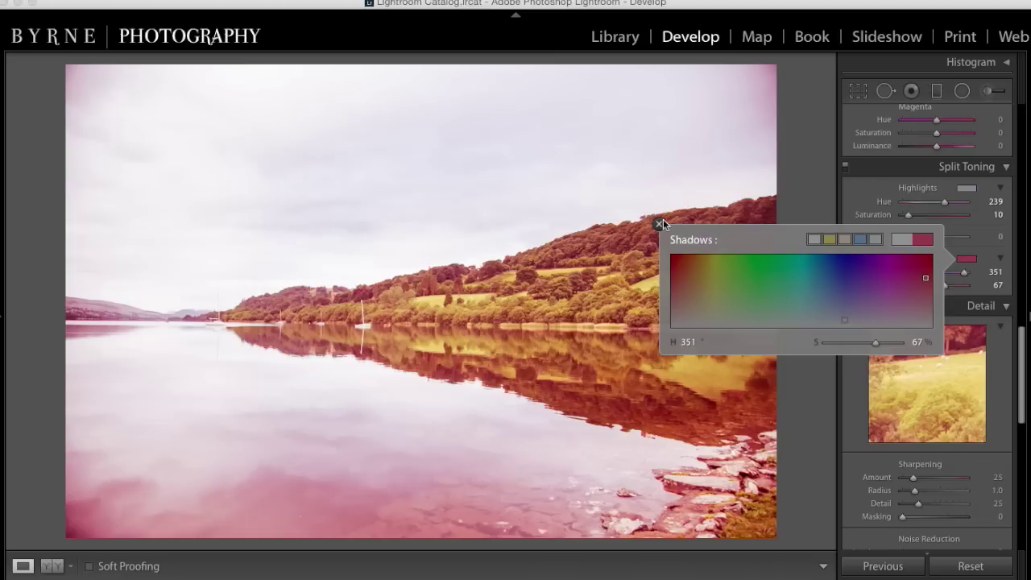
left_click(660, 224)
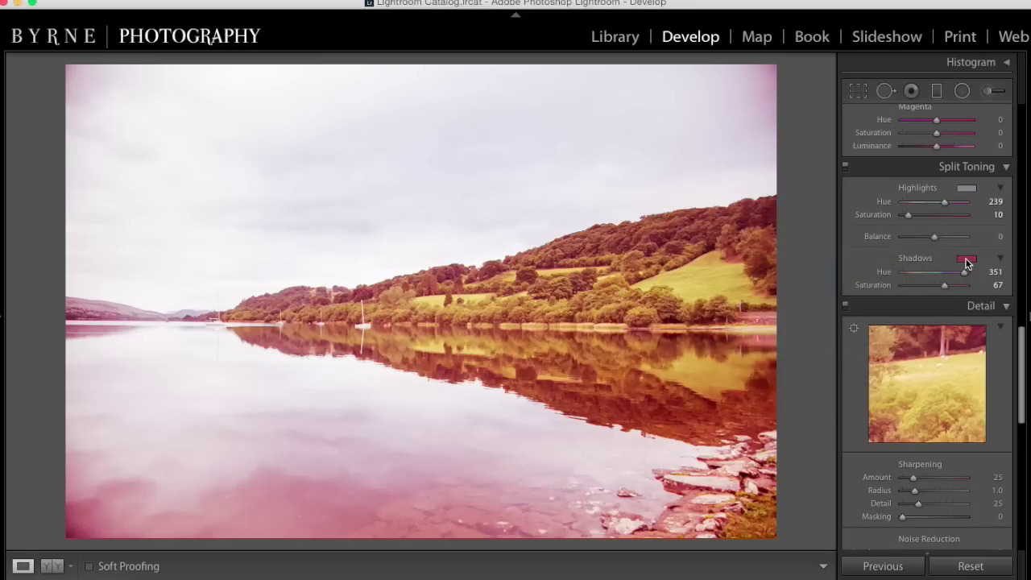
left_click(996, 272)
type("88")
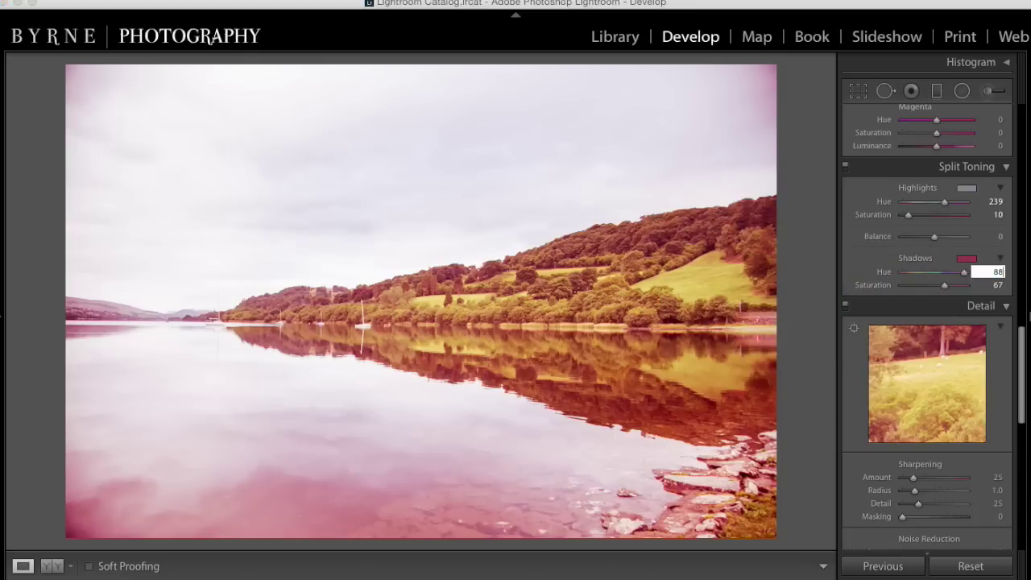
key("Tab")
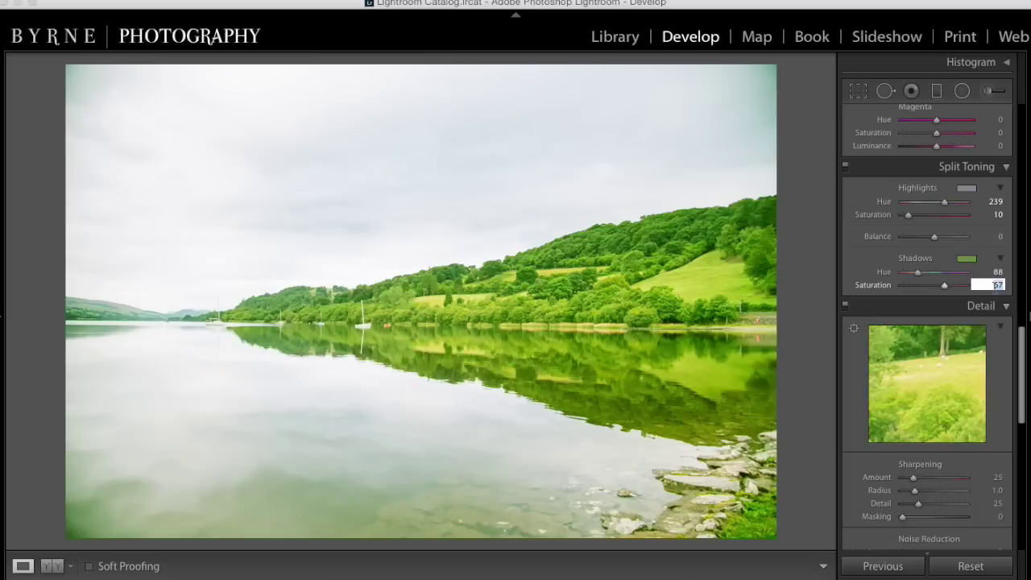
type("6")
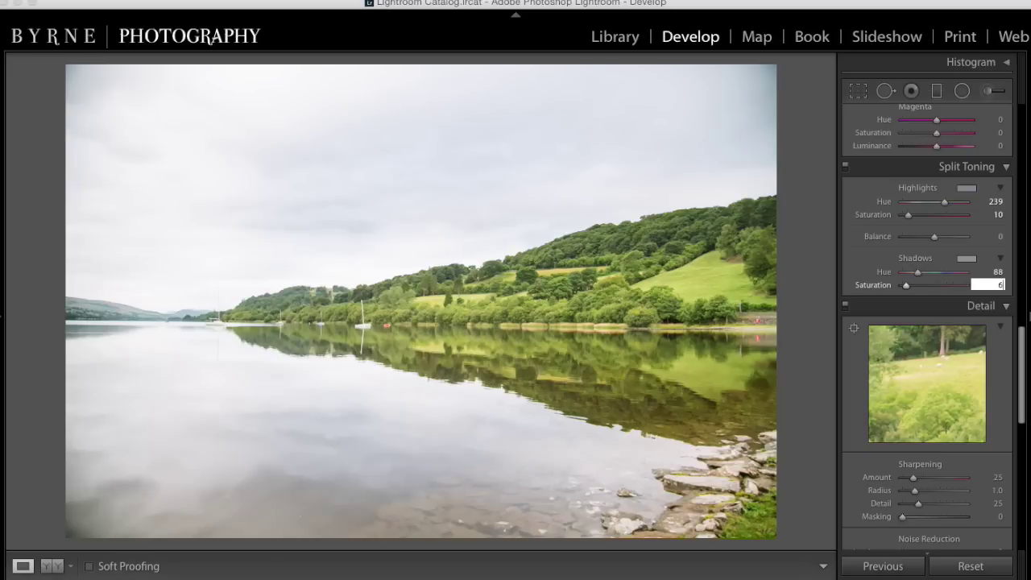
key("Return")
scroll(989, 371, "down", 2)
Point the Detail panel's sharpening preview at the hillside trees using the target tool
scroll(995, 375, "down", 2)
scroll(994, 370, "down", 3)
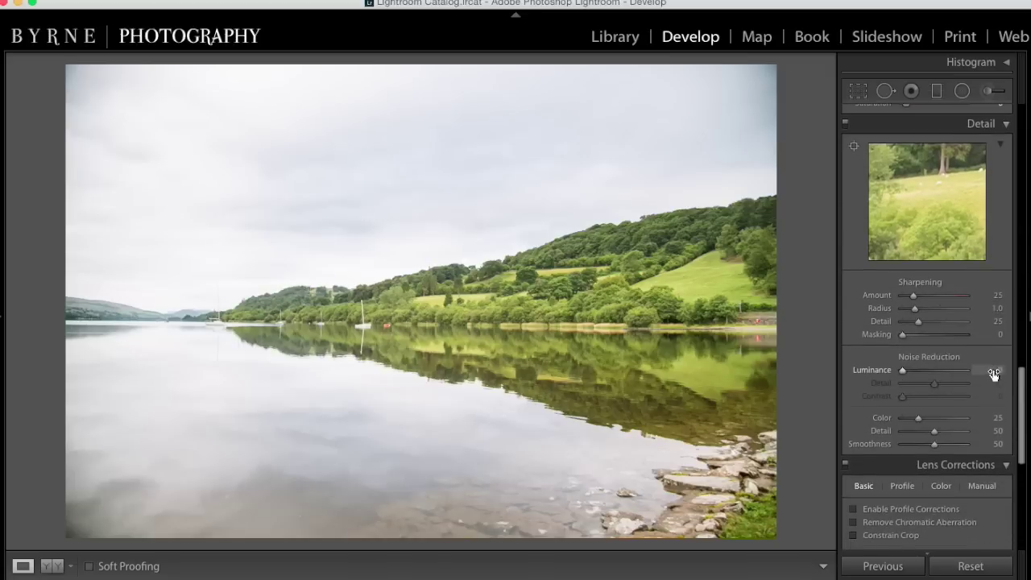
scroll(966, 306, "down", 2)
scroll(949, 281, "up", 1)
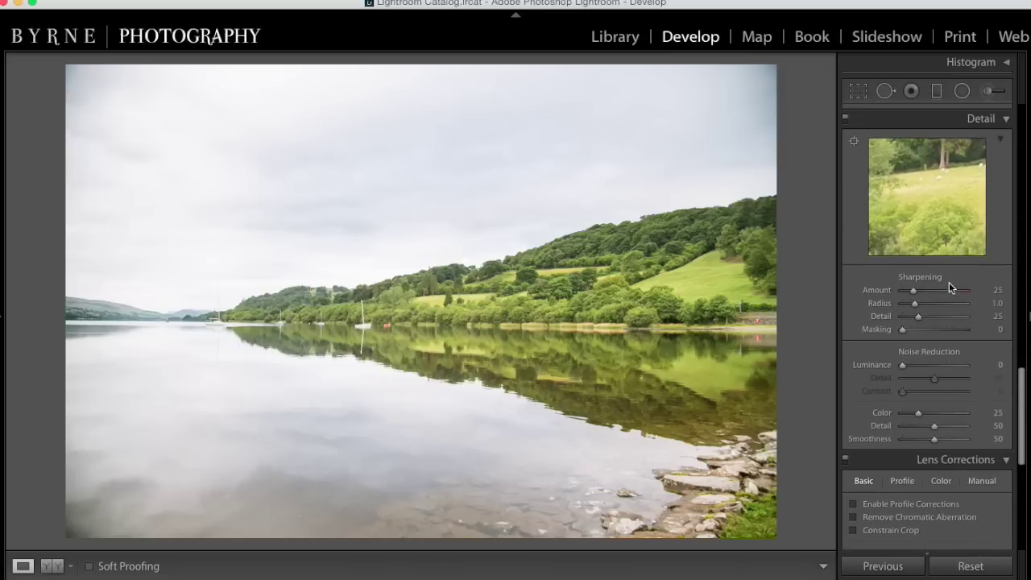
left_click_drag(936, 202, 967, 211)
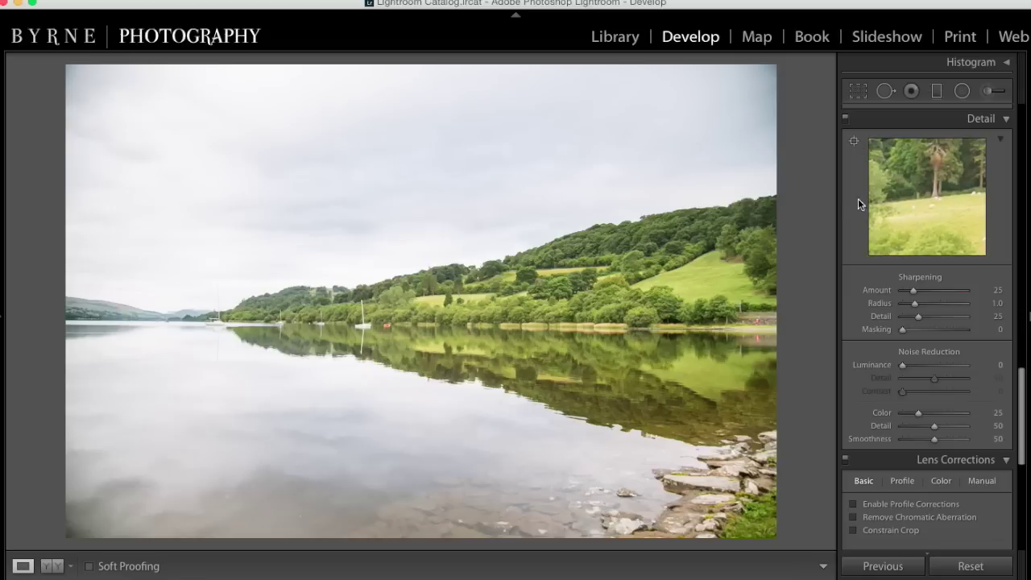
left_click(855, 142)
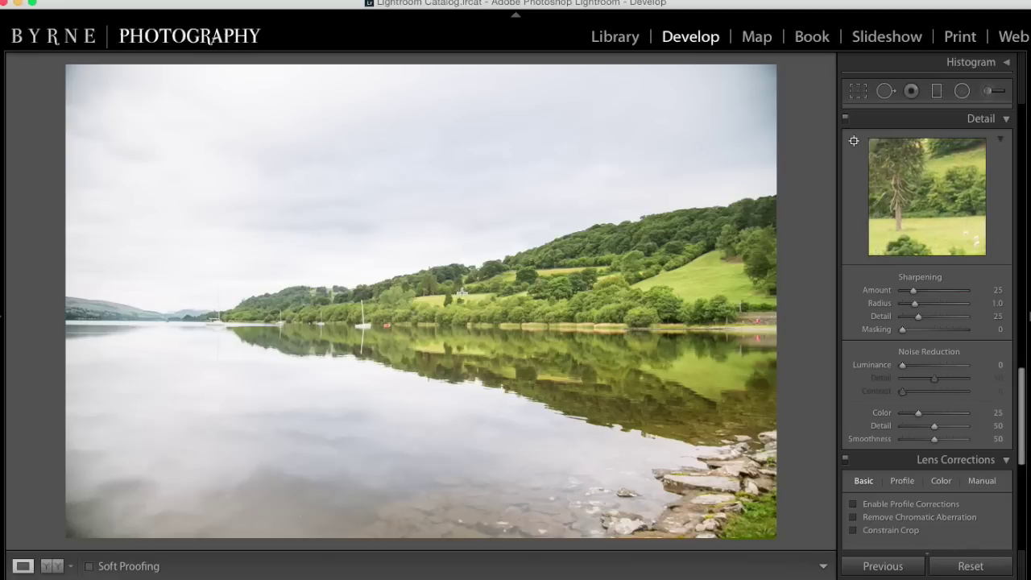
left_click(521, 276)
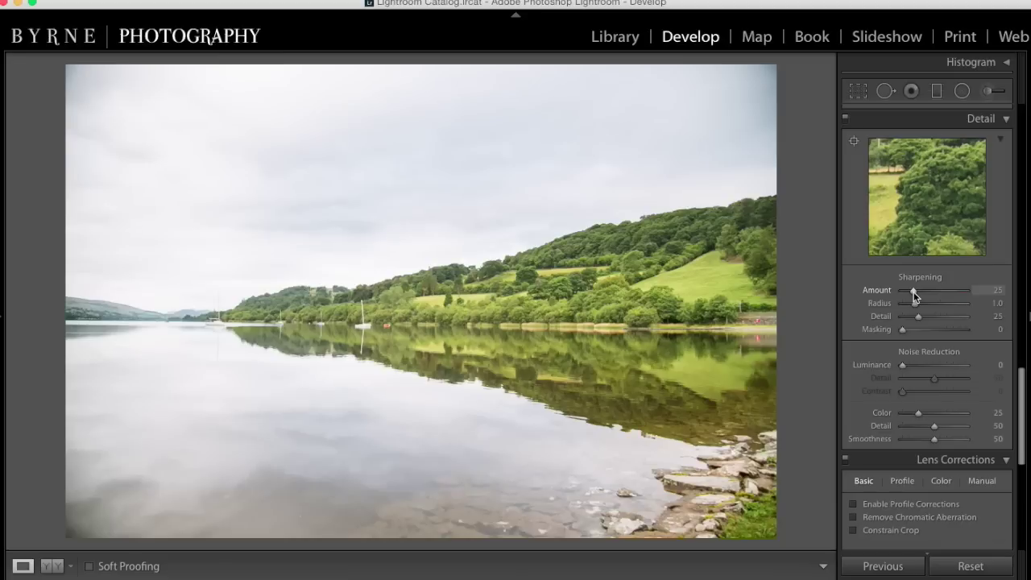
Settle sharpening Amount at 65 after testing values up to the 150 maximum
left_click_drag(913, 291, 944, 293)
left_click_drag(943, 293, 971, 290)
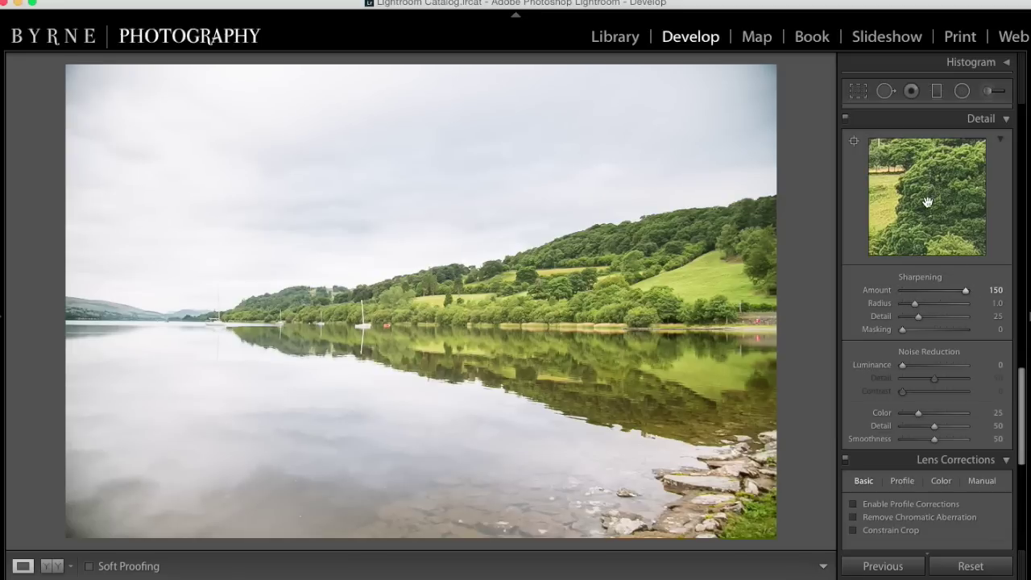
left_click(965, 291)
left_click_drag(964, 293, 962, 295)
left_click_drag(963, 292, 957, 292)
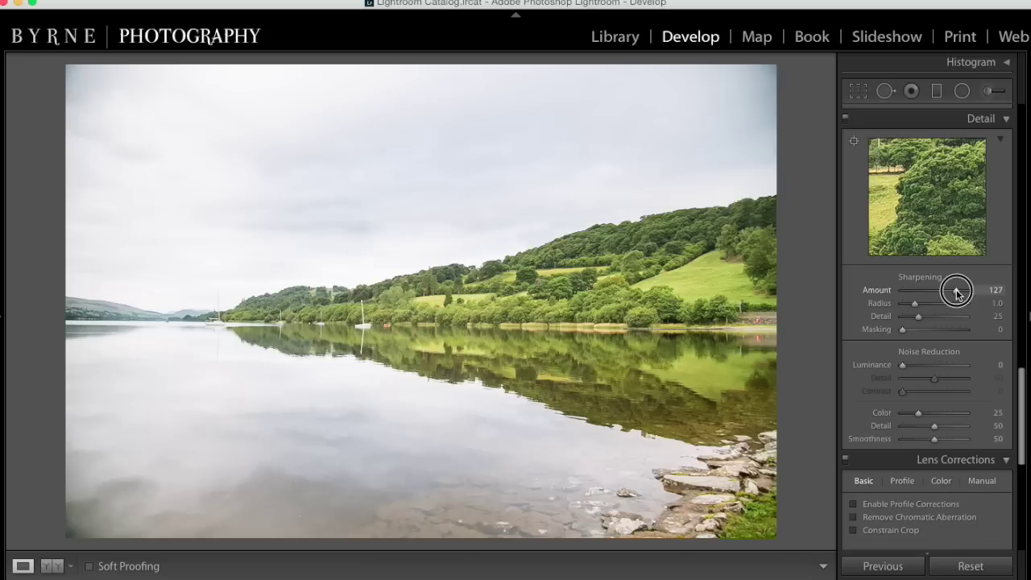
left_click_drag(956, 292, 938, 294)
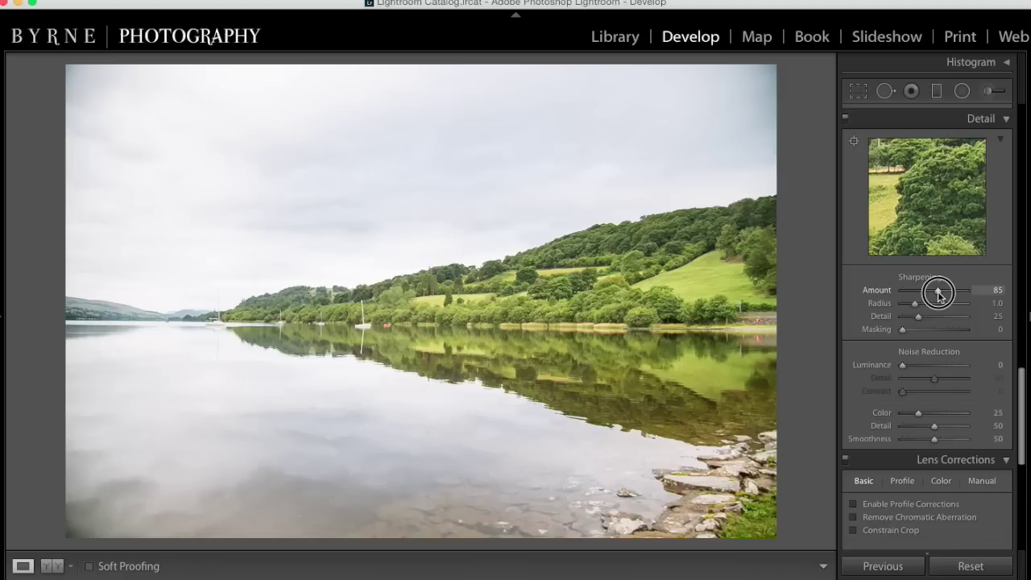
left_click_drag(938, 295, 937, 295)
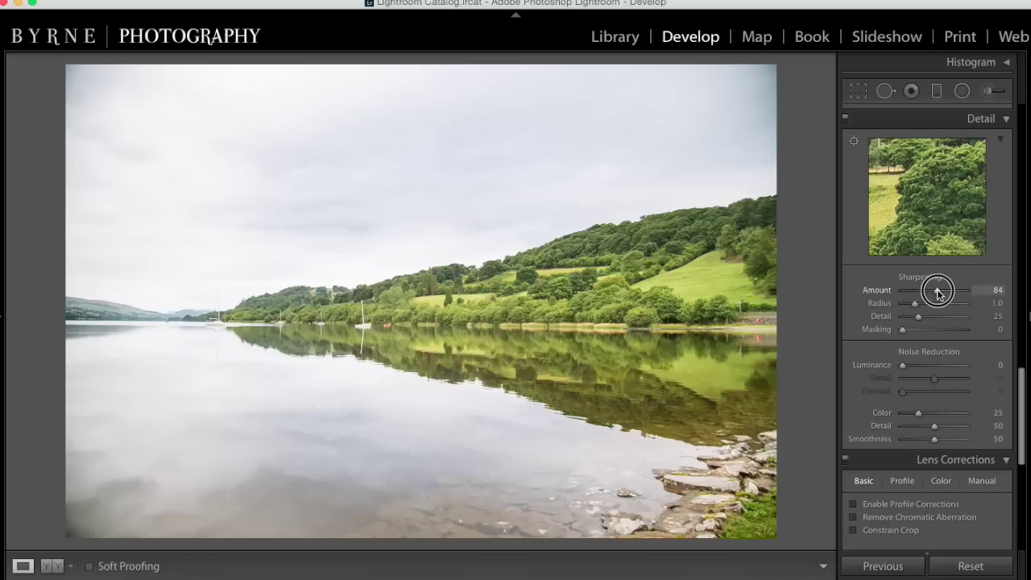
mouse_move(938, 294)
left_mouse_down()
mouse_move(922, 295)
mouse_move(938, 295)
left_mouse_up()
left_click_drag(938, 295, 948, 295)
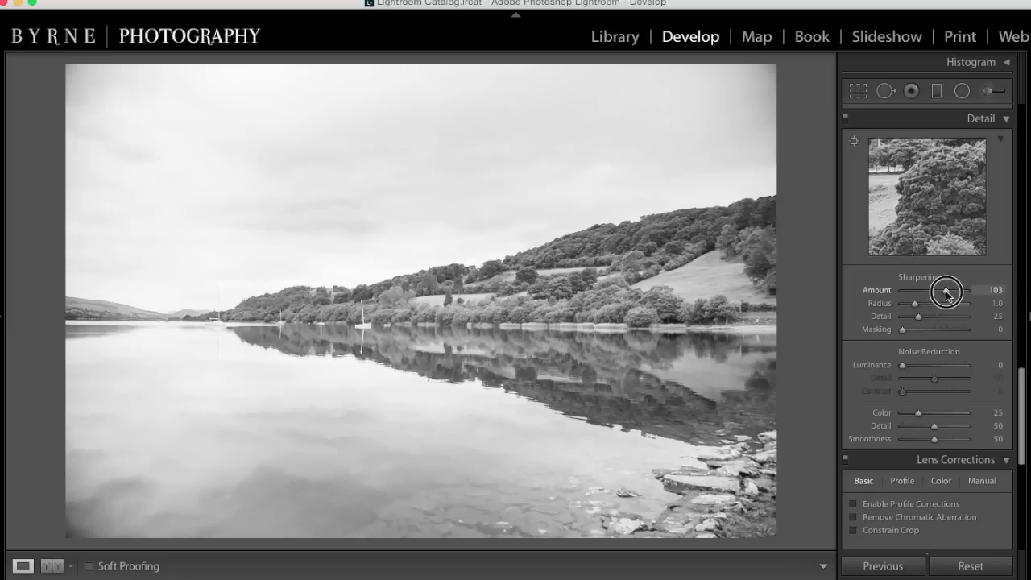
mouse_move(947, 295)
left_mouse_down()
mouse_move(958, 298)
mouse_move(918, 291)
mouse_move(961, 295)
mouse_move(936, 294)
mouse_move(946, 301)
left_mouse_up()
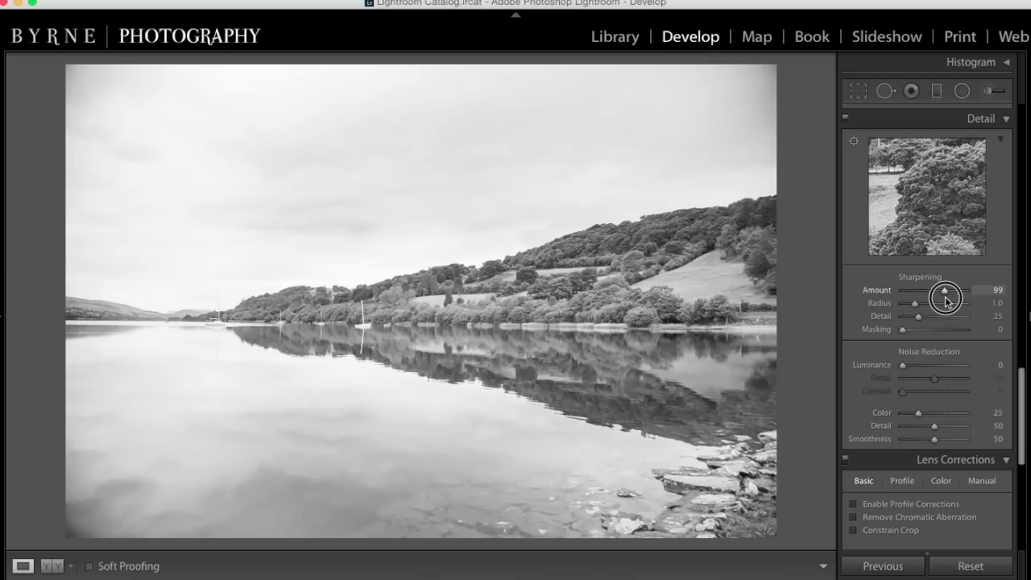
mouse_move(946, 302)
left_mouse_down()
mouse_move(922, 297)
mouse_move(938, 304)
mouse_move(930, 310)
left_mouse_up()
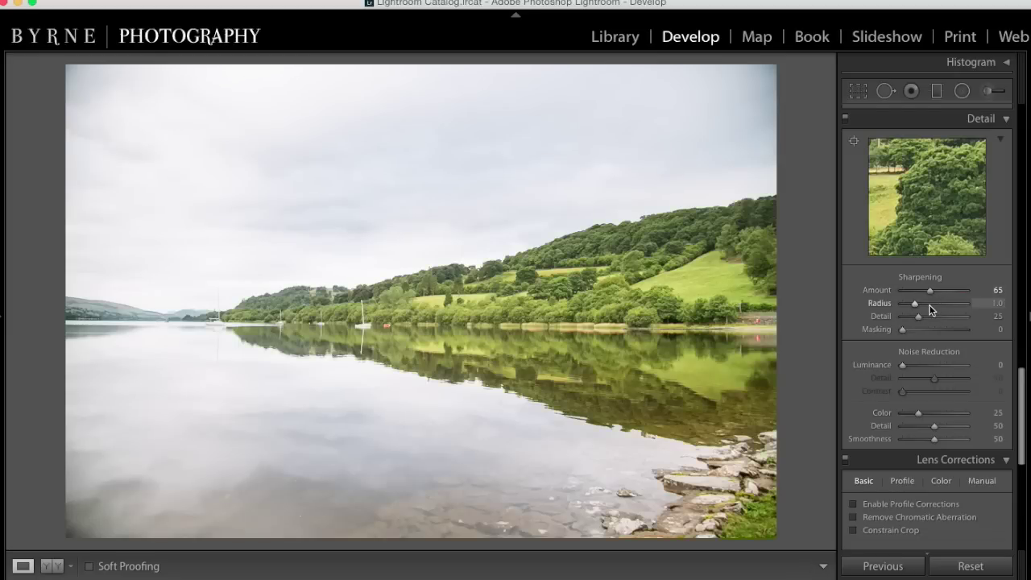
key("alt")
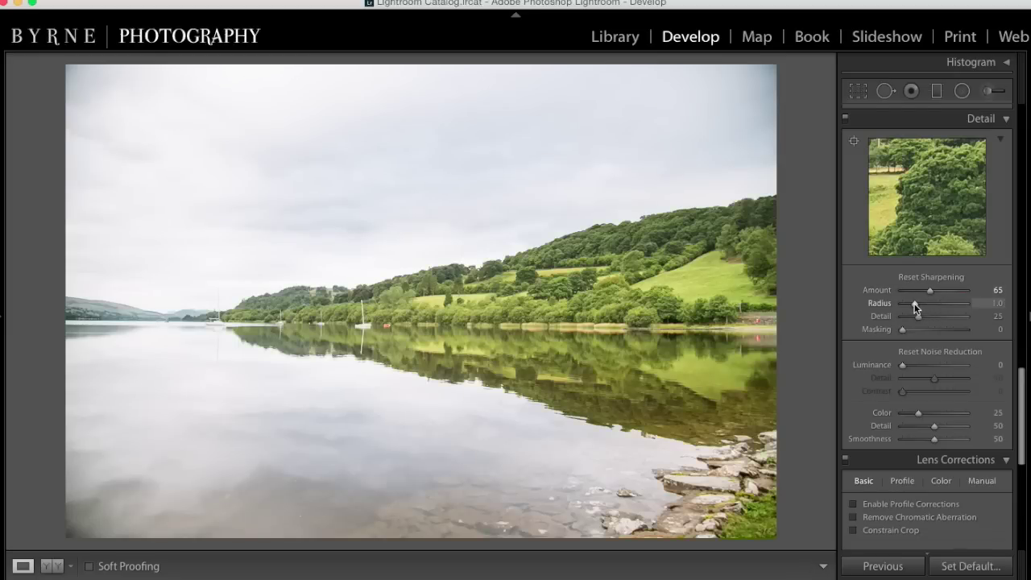
Set sharpening Radius to 1.4 on the greyscale mask preview, then Detail to 37
left_click_drag(913, 307, 914, 307)
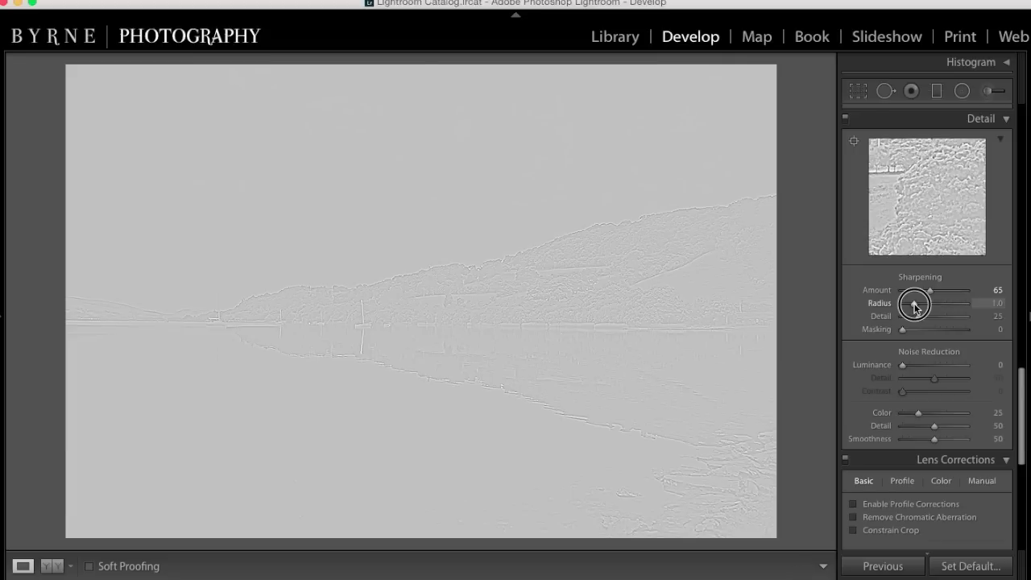
mouse_move(914, 307)
left_mouse_down()
mouse_move(937, 306)
mouse_move(876, 306)
mouse_move(963, 309)
left_mouse_up()
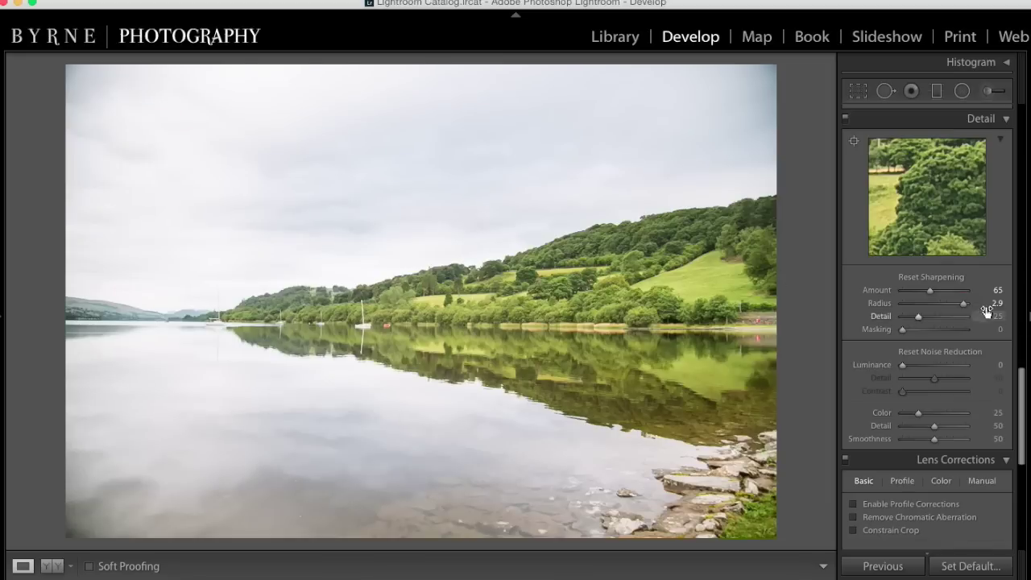
left_click(955, 304)
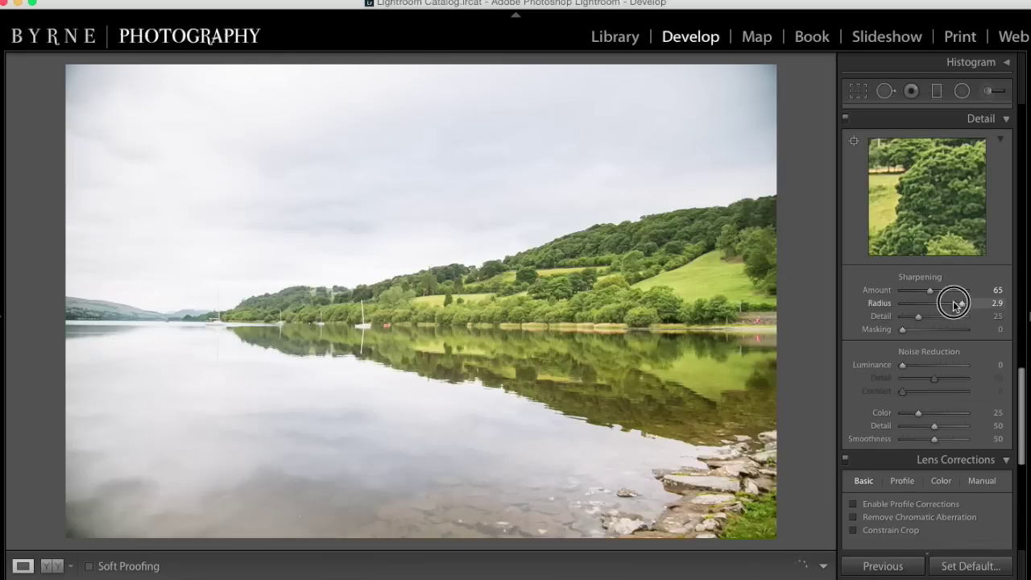
left_click_drag(955, 305, 943, 305)
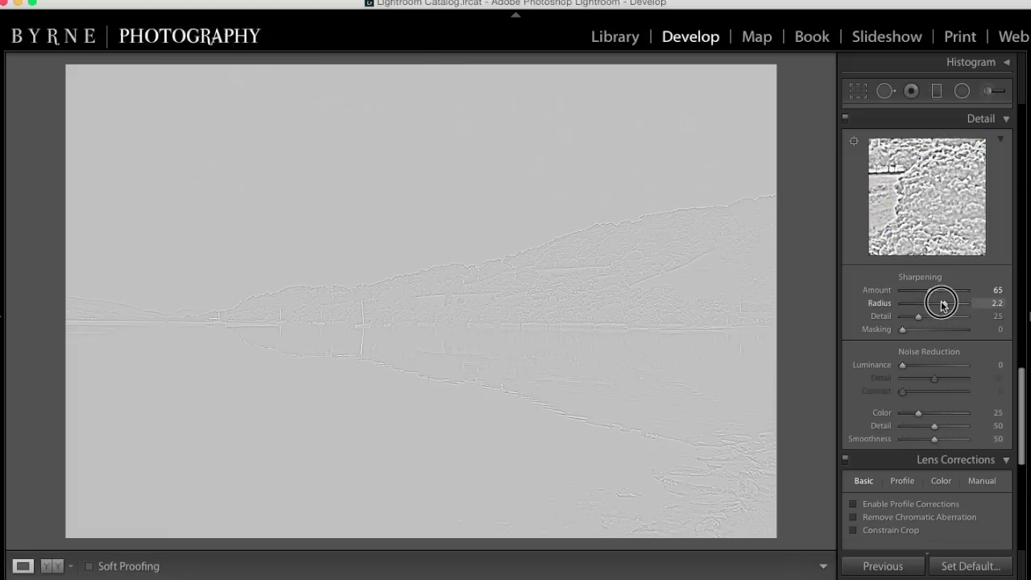
left_click_drag(943, 304, 915, 319)
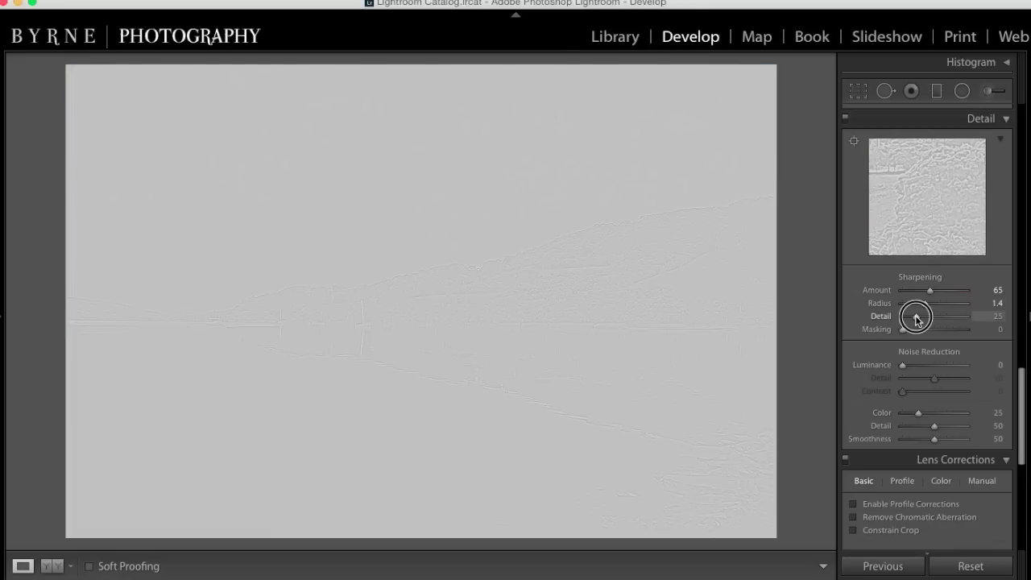
left_click_drag(915, 320, 924, 322)
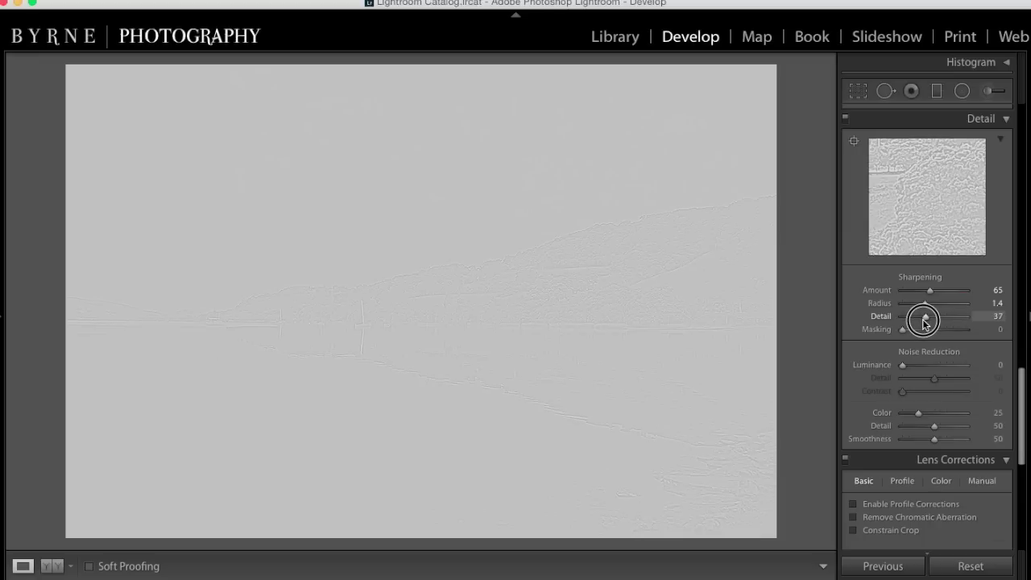
Settle sharpening Detail at 36, then preview the Masking effect at zero
left_click_drag(921, 320, 915, 320)
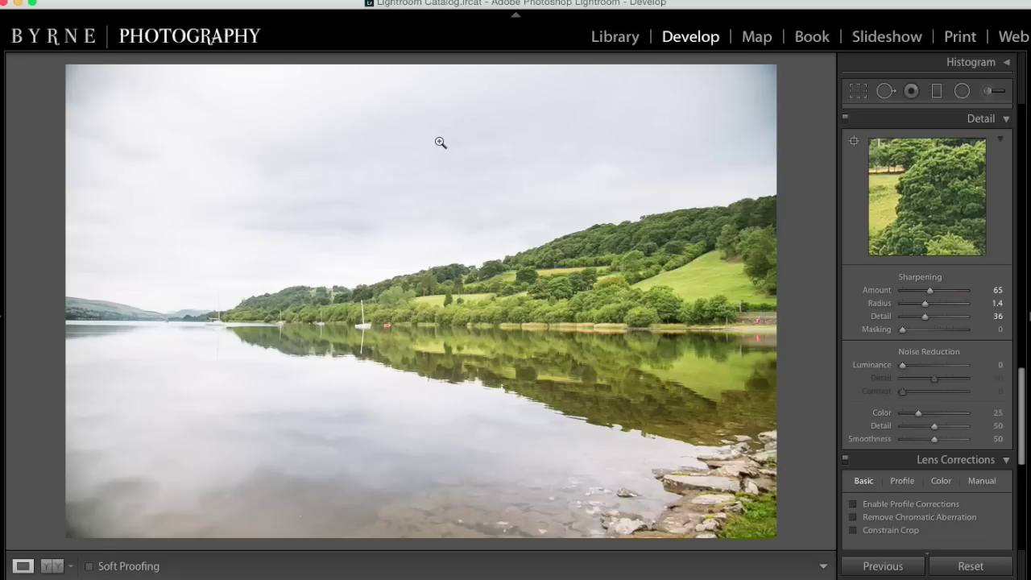
left_click(904, 330, "alt")
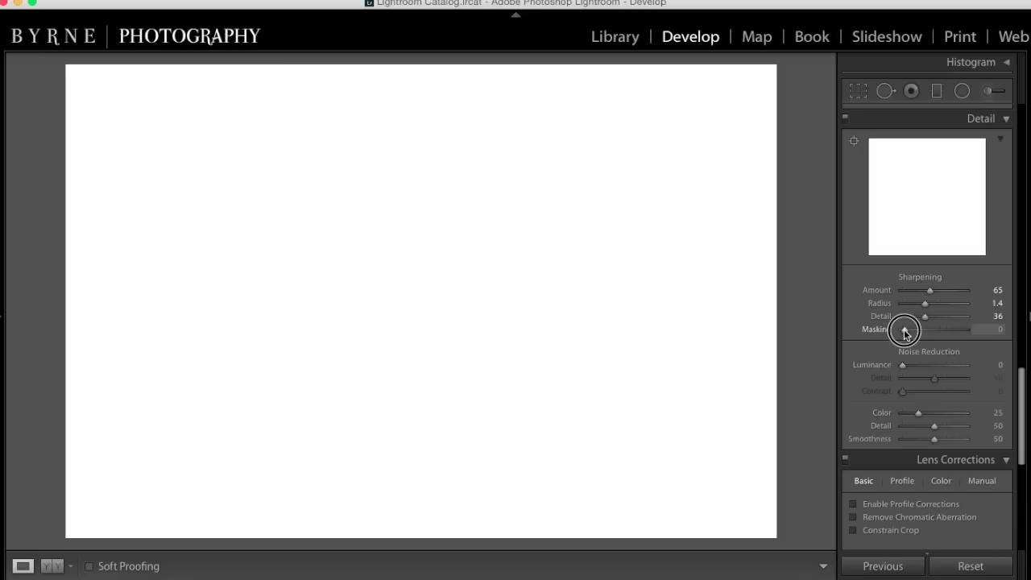
Preview the edge mask, push Masking to 100, then settle it at 53
left_click_drag(904, 330, 924, 336)
left_click(925, 332, "alt")
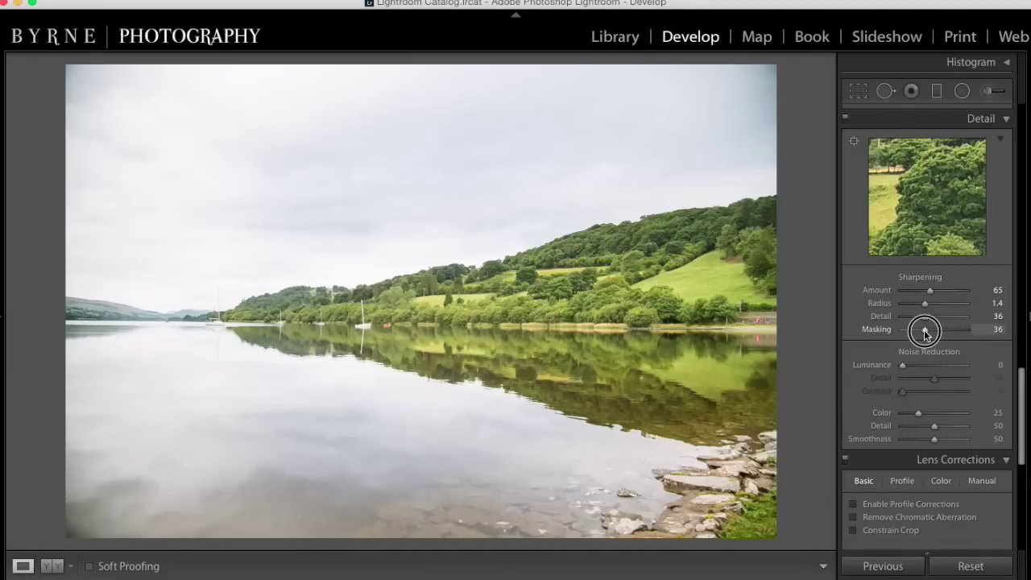
left_click_drag(924, 330, 966, 334)
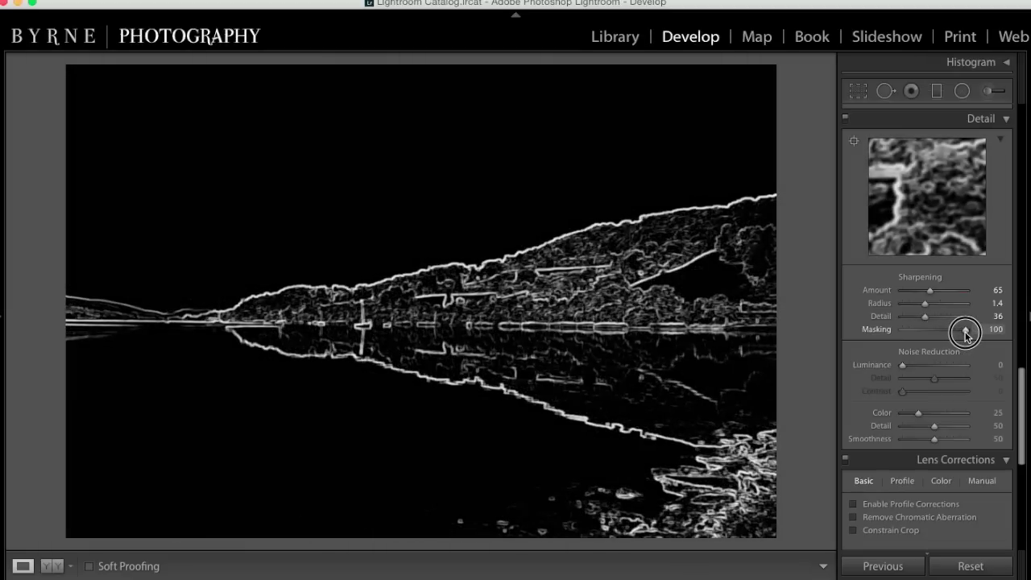
left_click_drag(965, 333, 938, 338)
left_click_drag(938, 333, 934, 332)
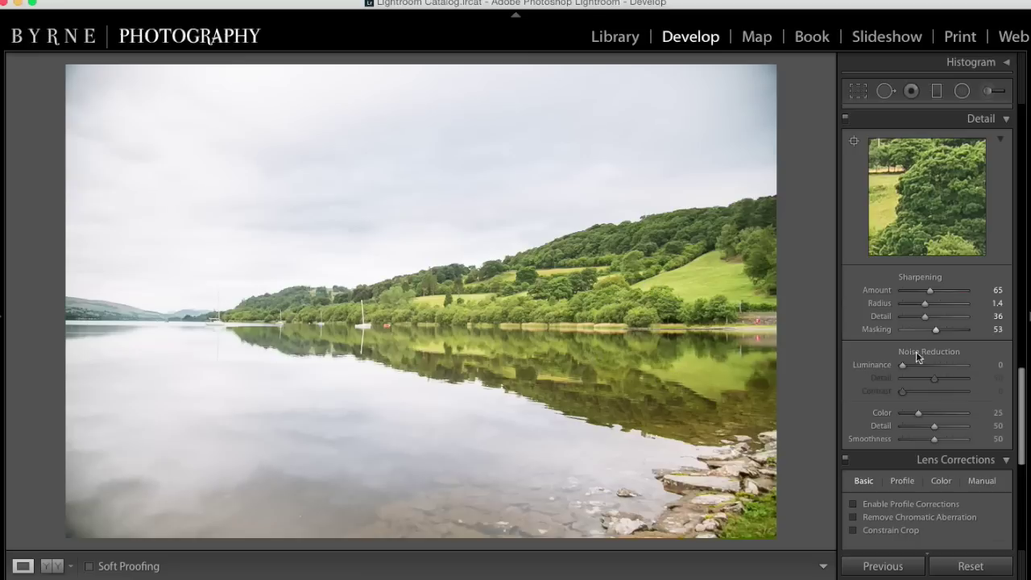
scroll(948, 385, "down", 1)
scroll(948, 384, "down", 1)
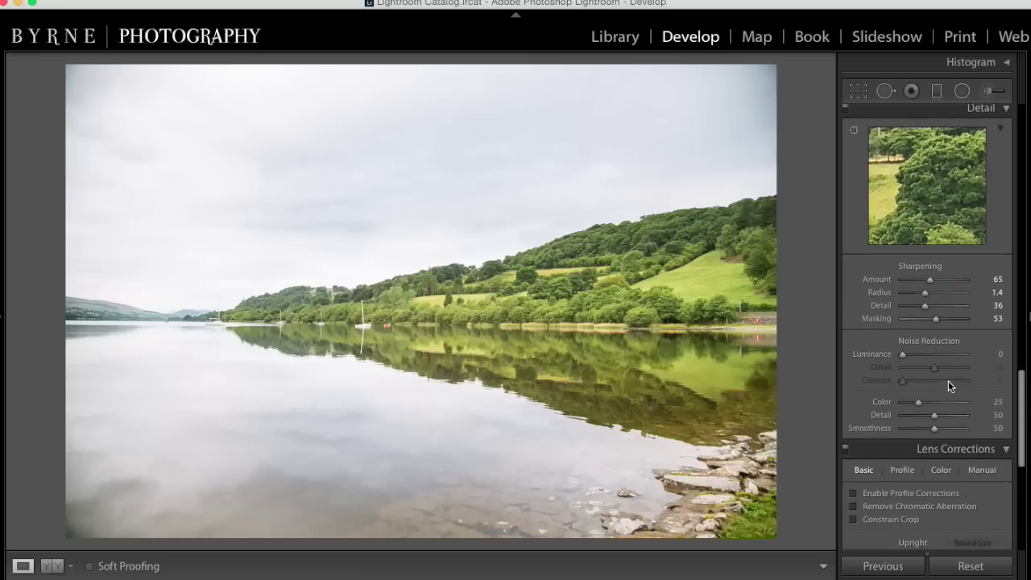
left_click_drag(908, 174, 916, 201)
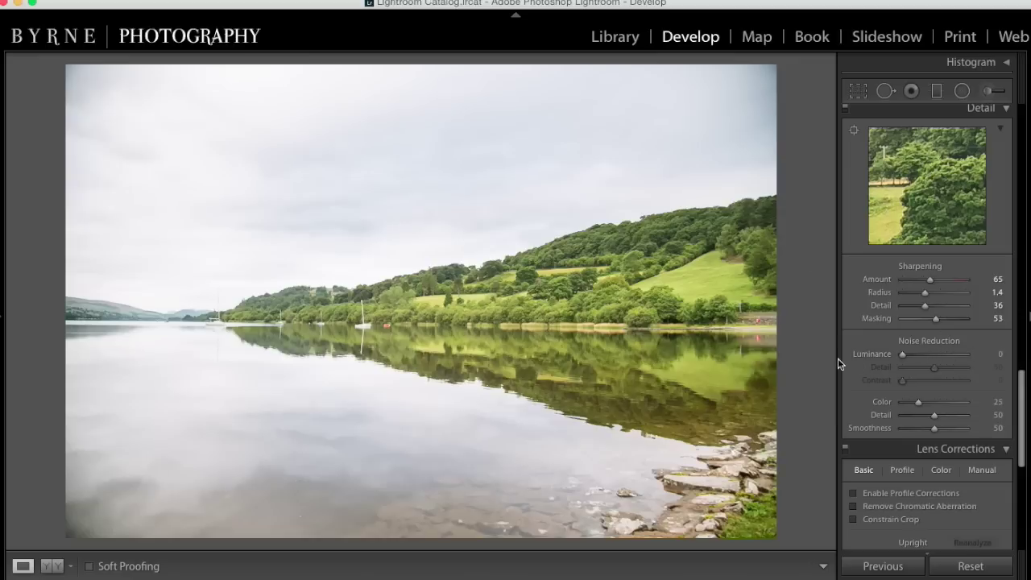
Turn on Enable Profile Corrections, compare it off and on, and enable Remove Chromatic Aberration
scroll(909, 359, "down", 2)
scroll(907, 379, "down", 2)
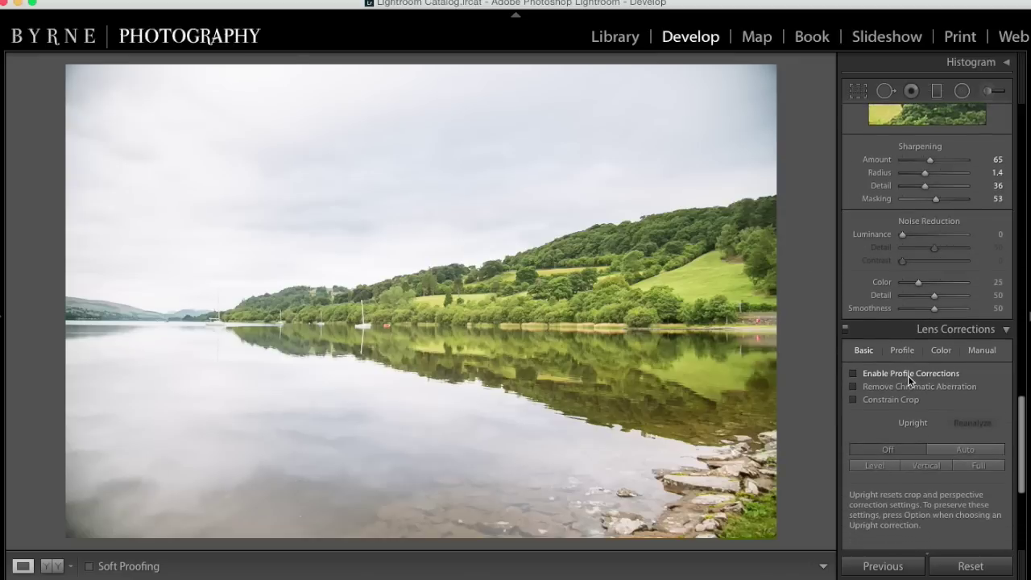
scroll(908, 375, "down", 2)
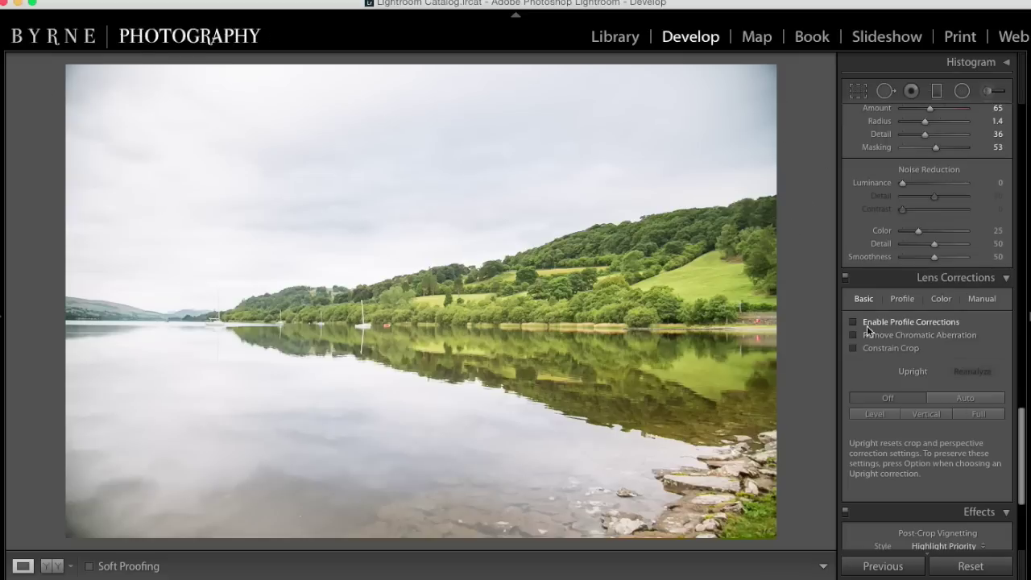
left_click(853, 323)
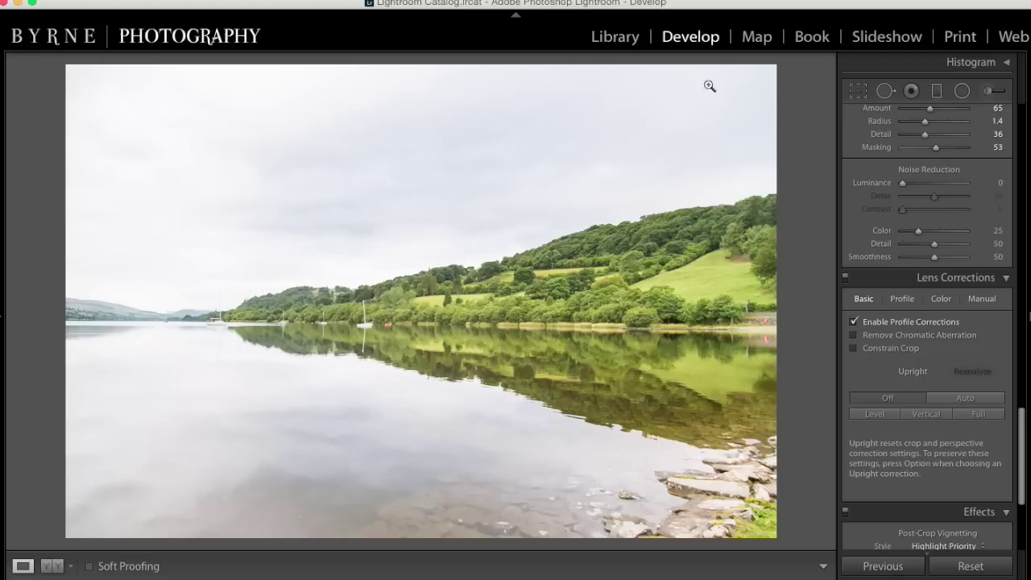
left_click(854, 321)
left_click(854, 321)
left_click(852, 334)
Apply Upright Level in Lens Corrections to straighten the lake photo's horizon
scroll(900, 400, "down", 2)
scroll(939, 396, "down", 2)
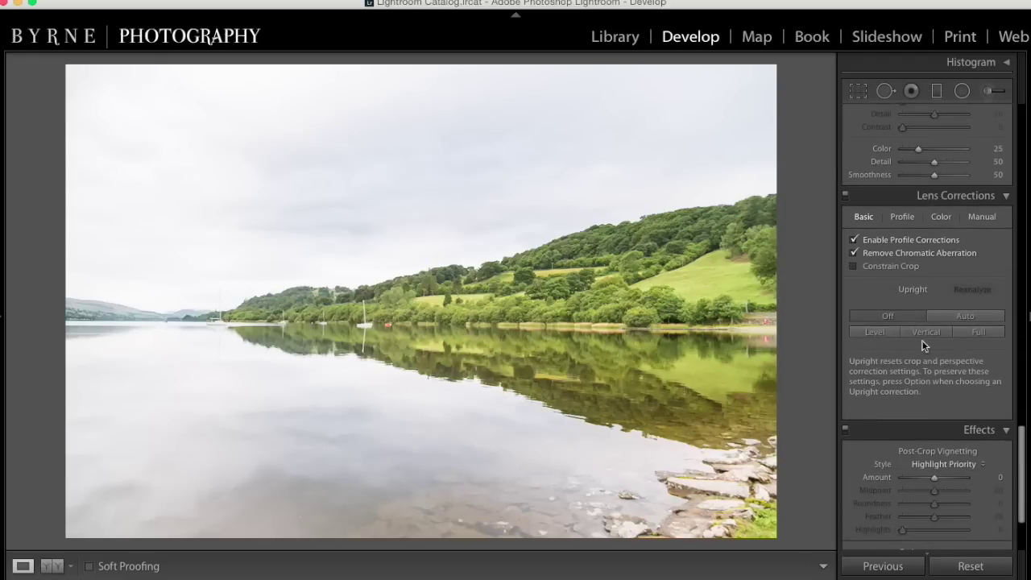
left_click(876, 332)
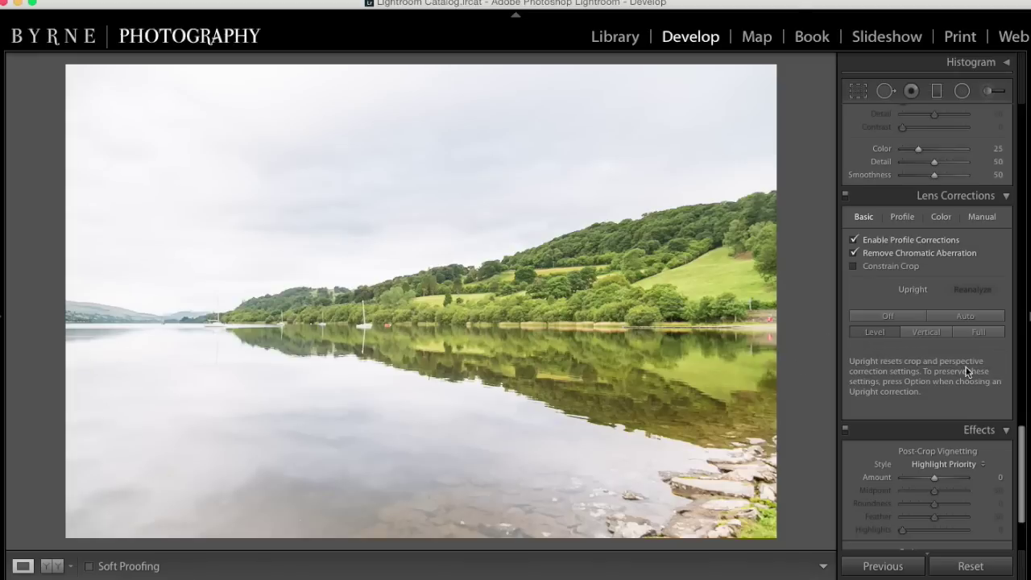
scroll(966, 367, "up", 3)
scroll(948, 359, "down", 5)
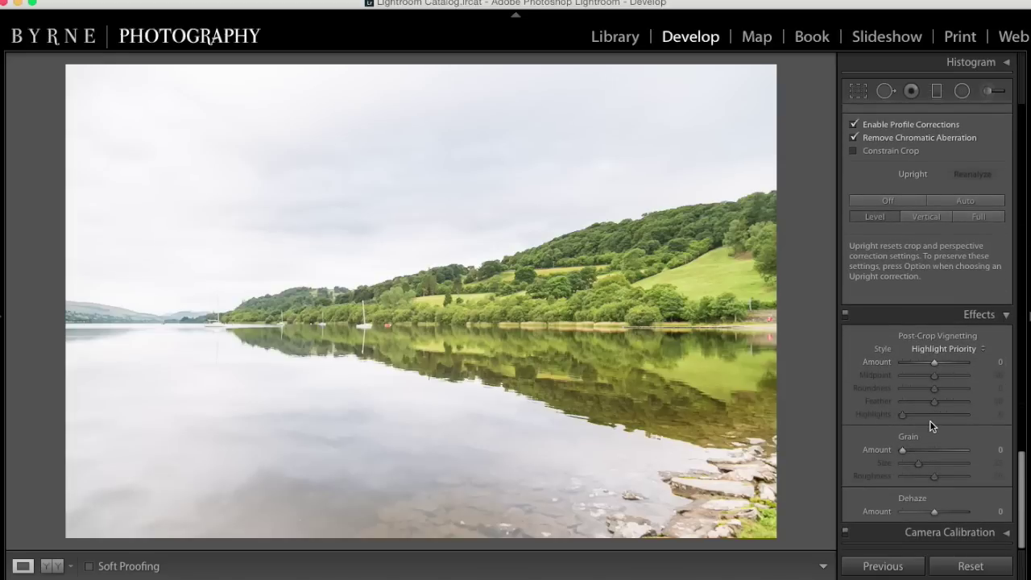
scroll(929, 420, "up", 3)
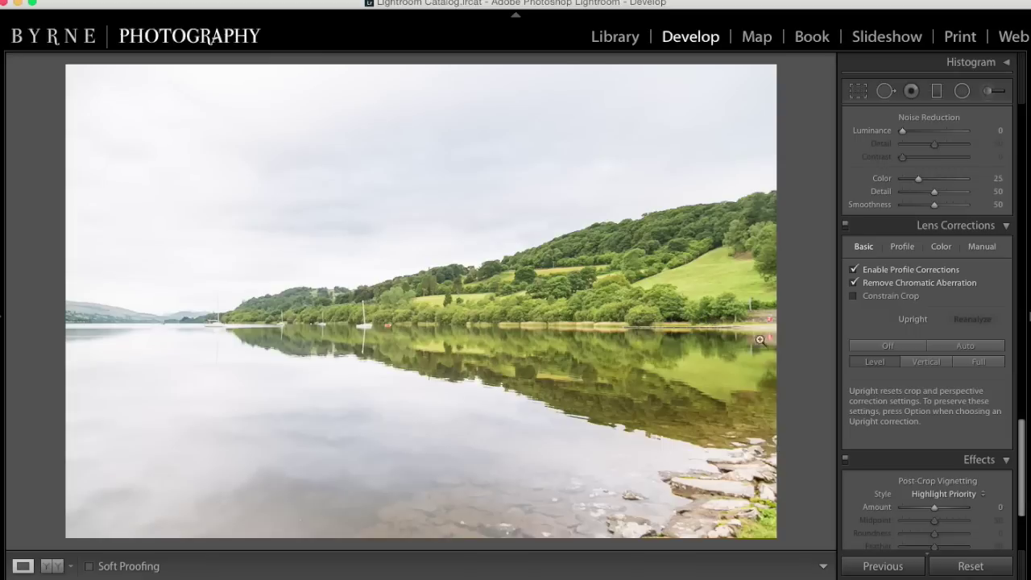
scroll(935, 388, "up", 3)
scroll(935, 388, "up", 5)
scroll(940, 173, "up", 5)
scroll(940, 173, "up", 5)
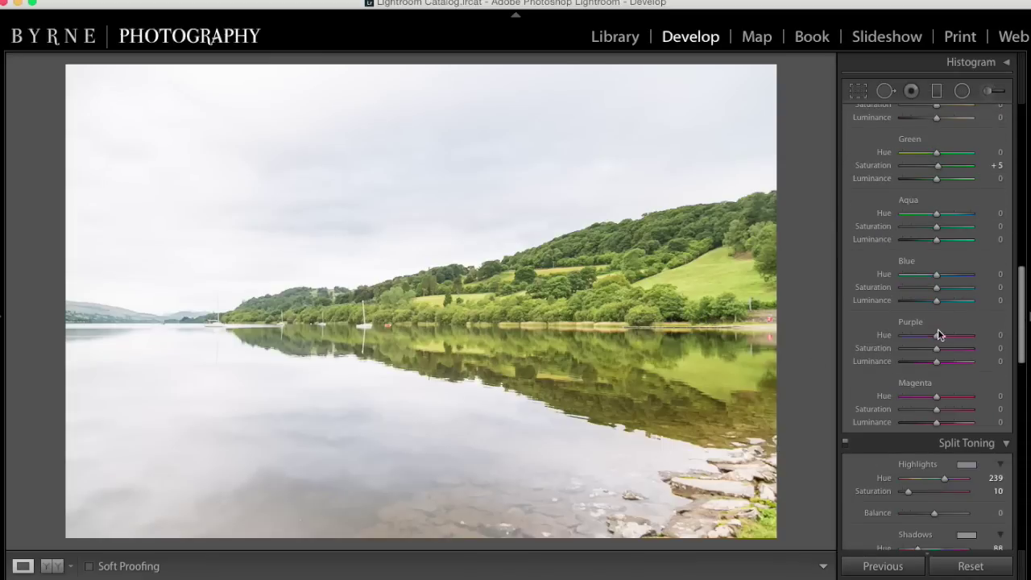
scroll(937, 328, "up", 10)
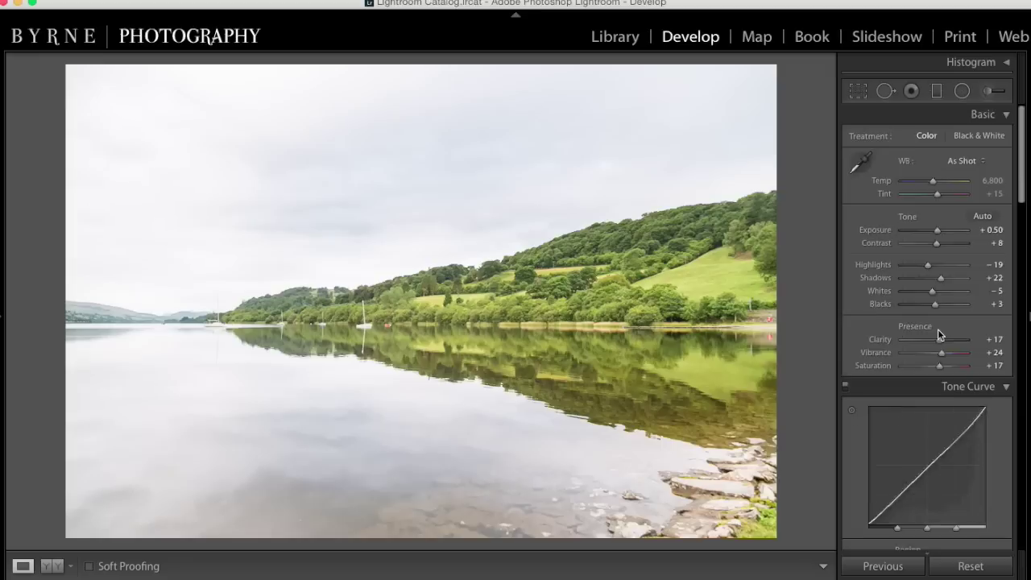
Activate the Adjustment Brush and lower its Feather to 24
left_click(987, 92)
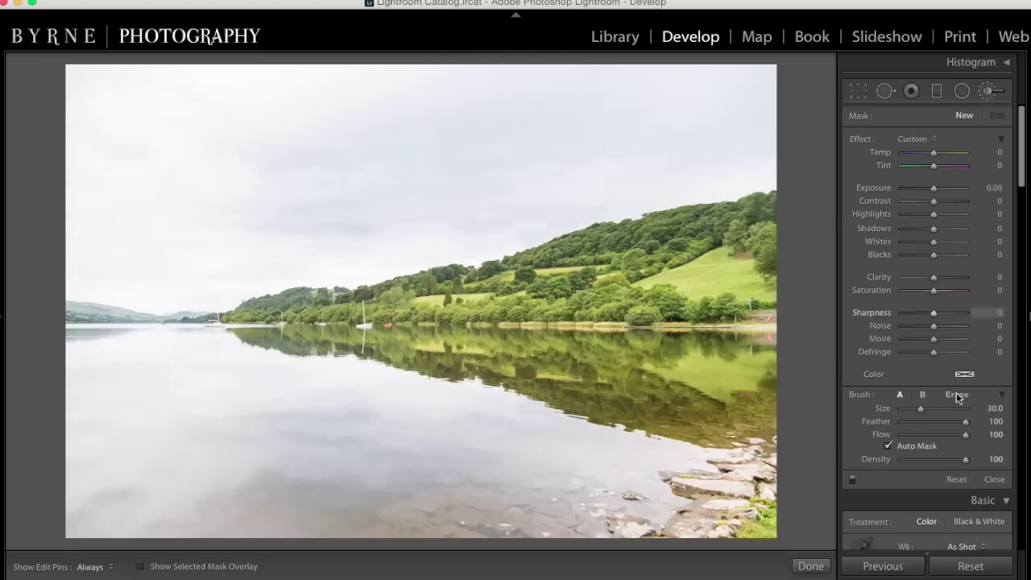
left_click_drag(960, 426, 915, 430)
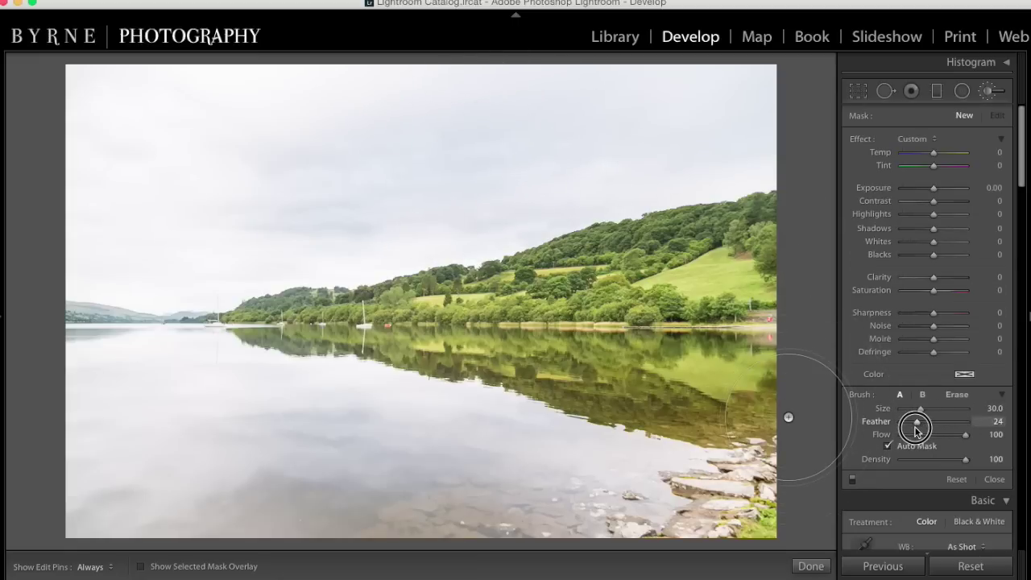
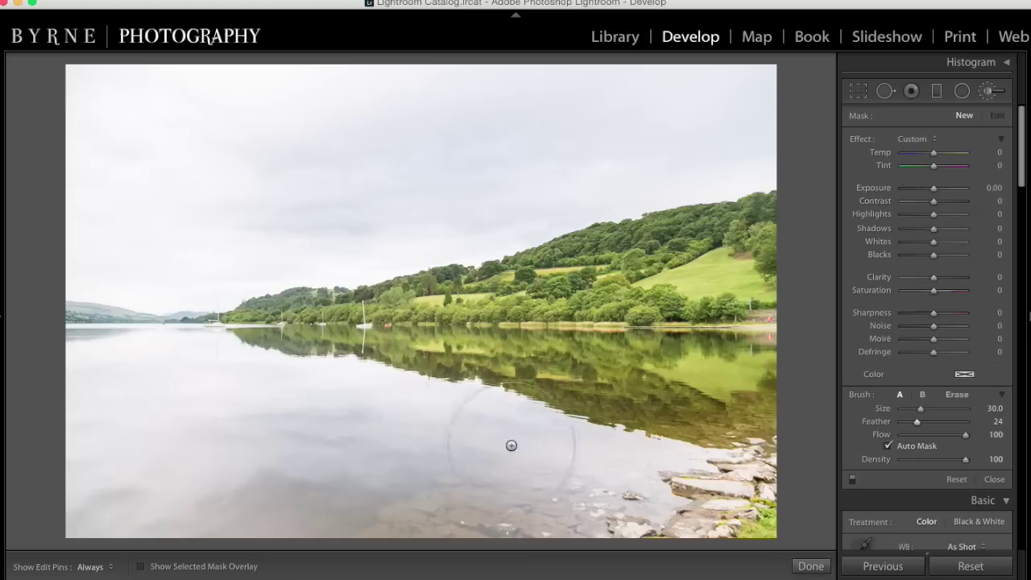
Turn on the mask overlay and brush the mask across the upper and lower-left sky
left_click(141, 566)
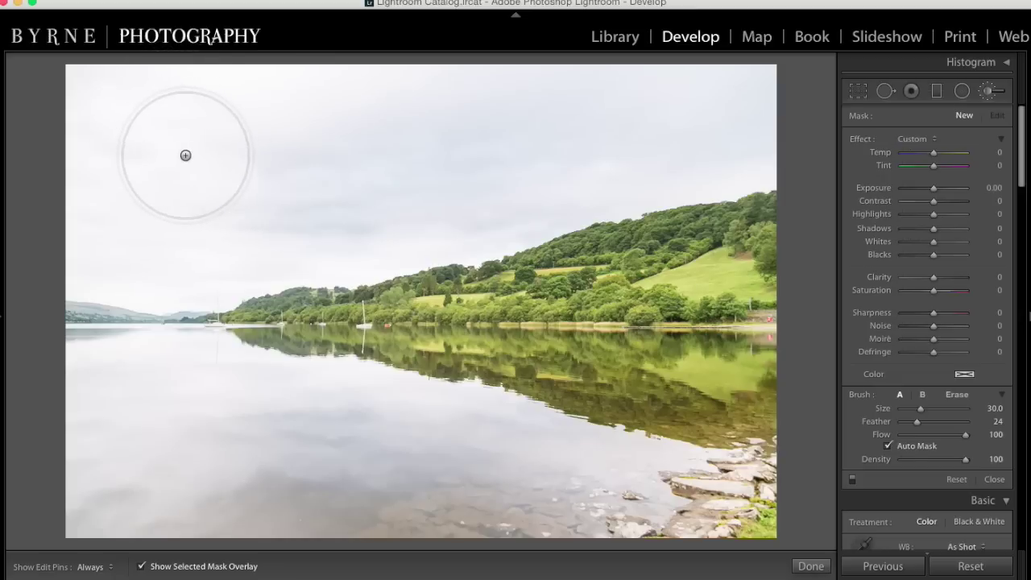
mouse_move(132, 141)
left_mouse_down()
mouse_move(198, 201)
mouse_move(185, 131)
mouse_move(225, 110)
mouse_move(258, 120)
mouse_move(231, 46)
mouse_move(85, 66)
mouse_move(46, 149)
mouse_move(104, 218)
mouse_move(174, 240)
mouse_move(382, 218)
mouse_move(514, 164)
mouse_move(475, 192)
mouse_move(500, 195)
mouse_move(568, 161)
mouse_move(743, 149)
mouse_move(761, 48)
left_mouse_up()
mouse_move(449, 97)
left_mouse_down()
mouse_move(354, 126)
mouse_move(298, 161)
mouse_move(120, 218)
mouse_move(161, 230)
mouse_move(279, 232)
left_mouse_up()
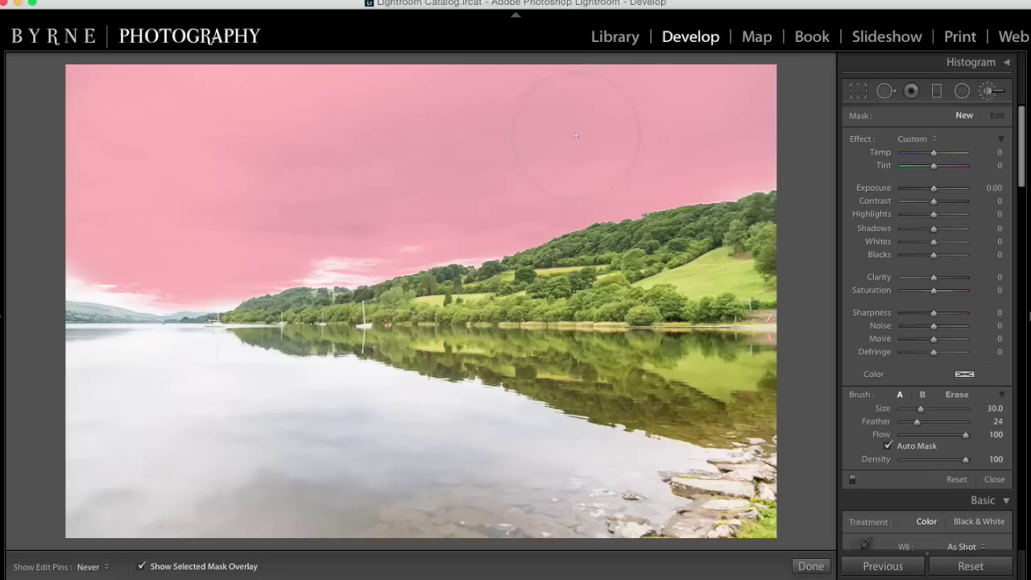
left_click_drag(200, 226, 104, 218)
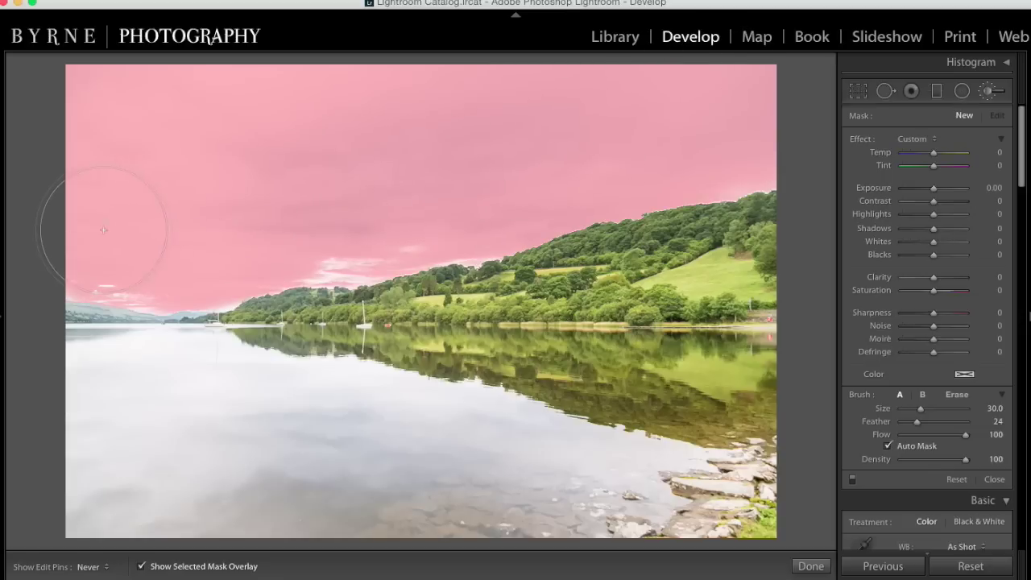
Shrink the brush to mask the clouds along the skyline, then reveal the navigator and history
key("bracketleft")
key("bracketleft")
key("bracketleft")
key("bracketleft")
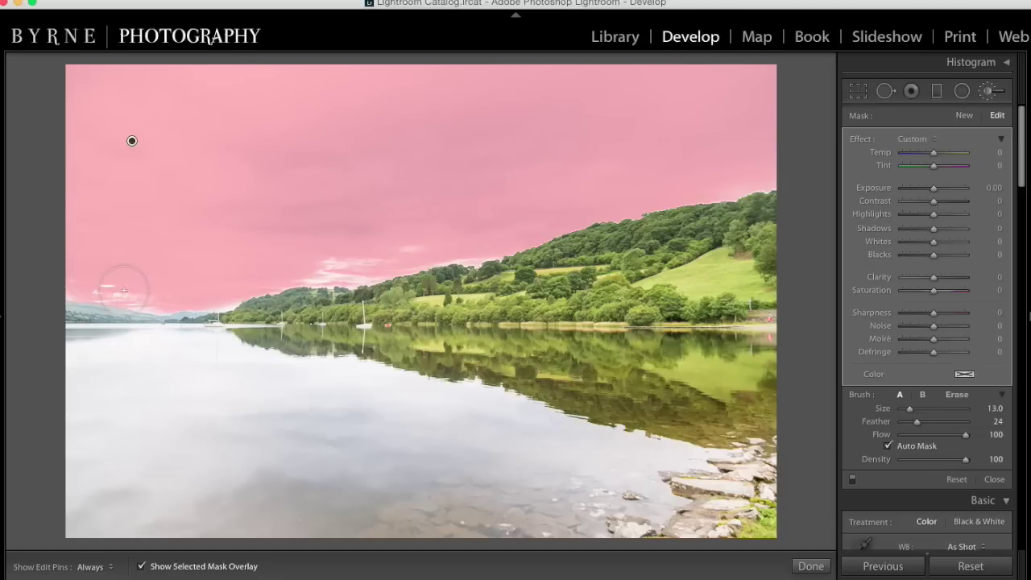
key("h")
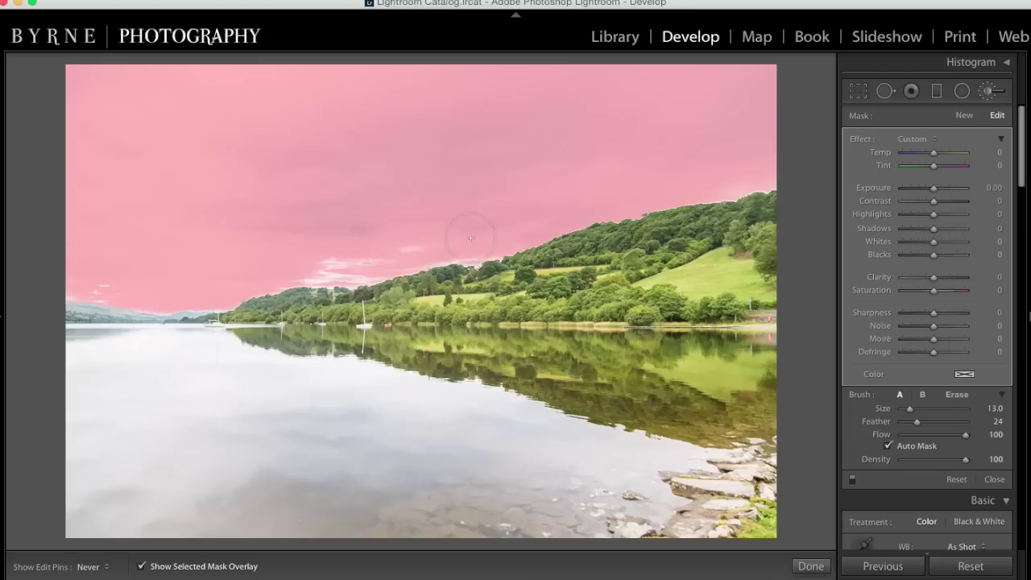
left_click_drag(465, 238, 457, 236)
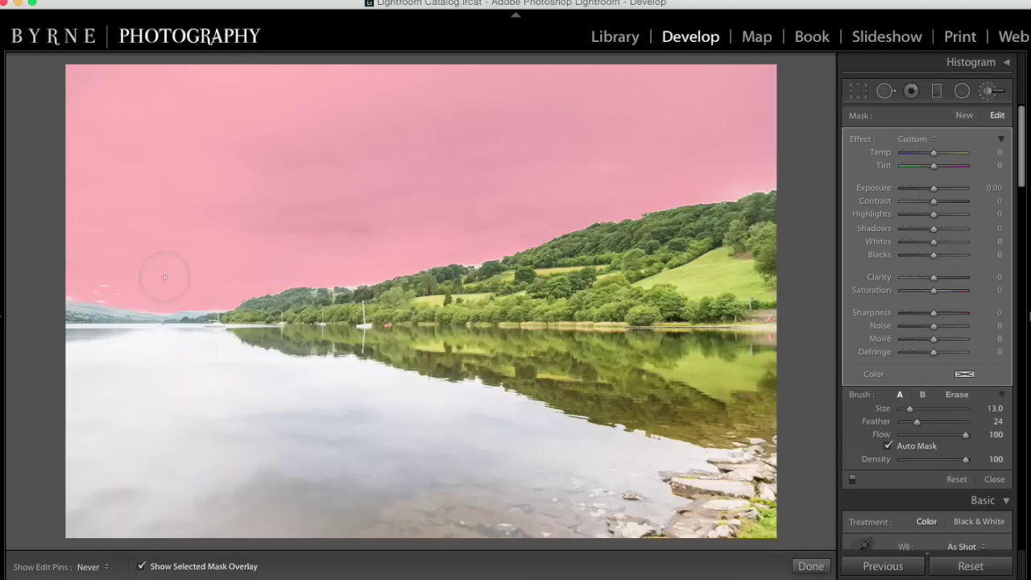
key("h")
left_click(3, 314)
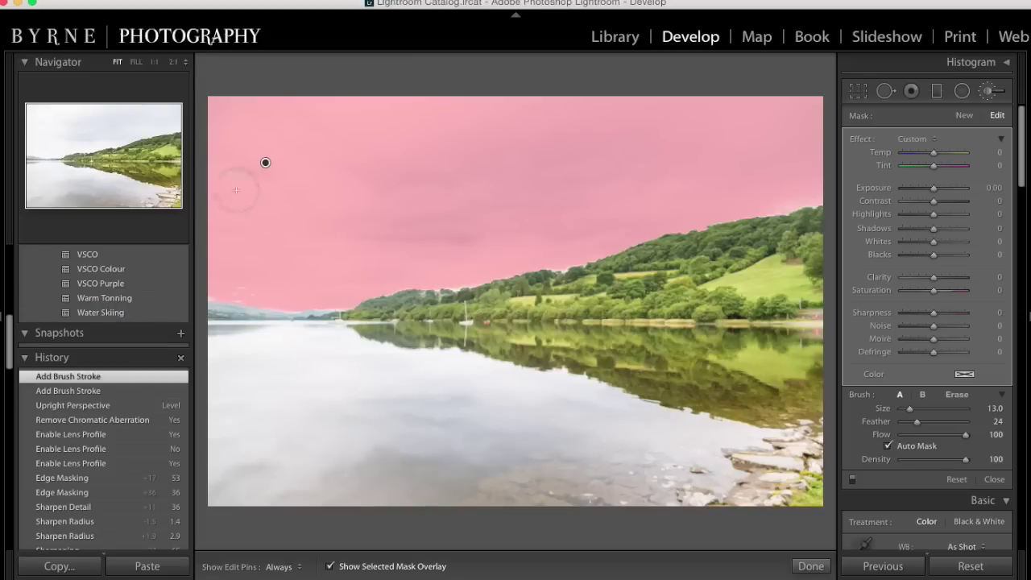
At 1:1, paint the sky mask above the boat and down to the distant hill edge
left_click(71, 154)
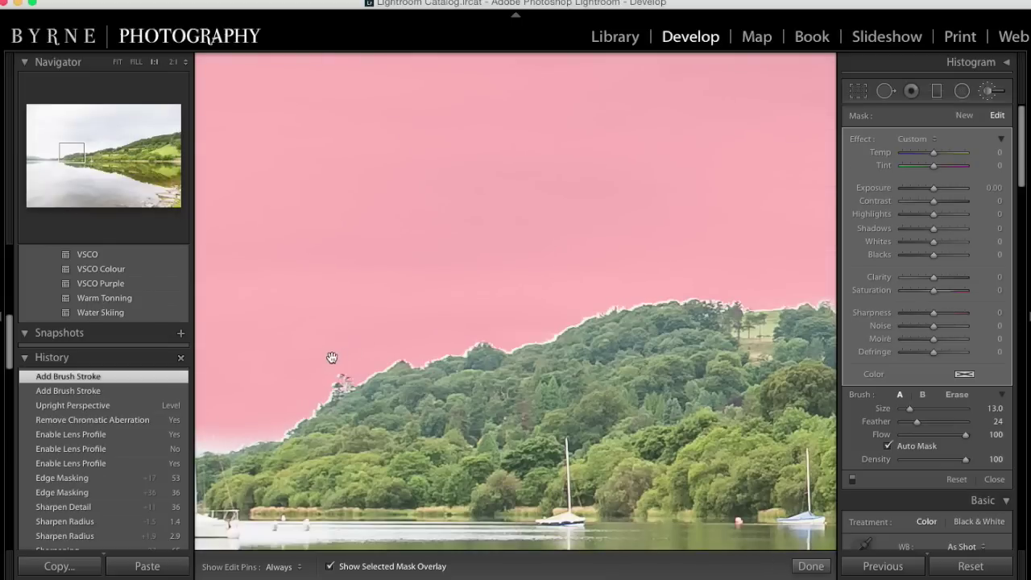
left_click_drag(332, 356, 741, 161)
scroll(552, 223, "up", 4)
key("h")
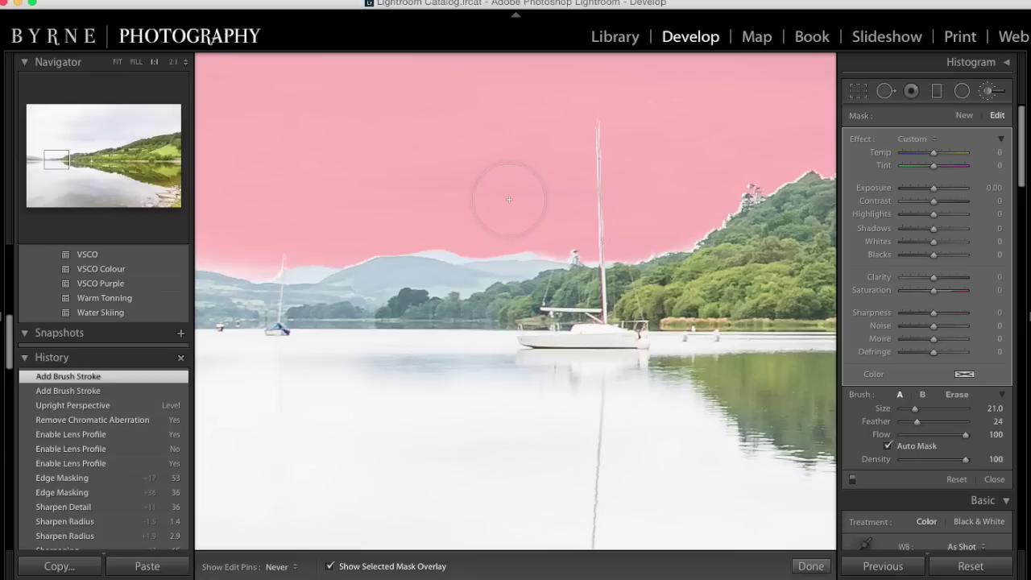
left_click_drag(437, 207, 563, 190)
key("h")
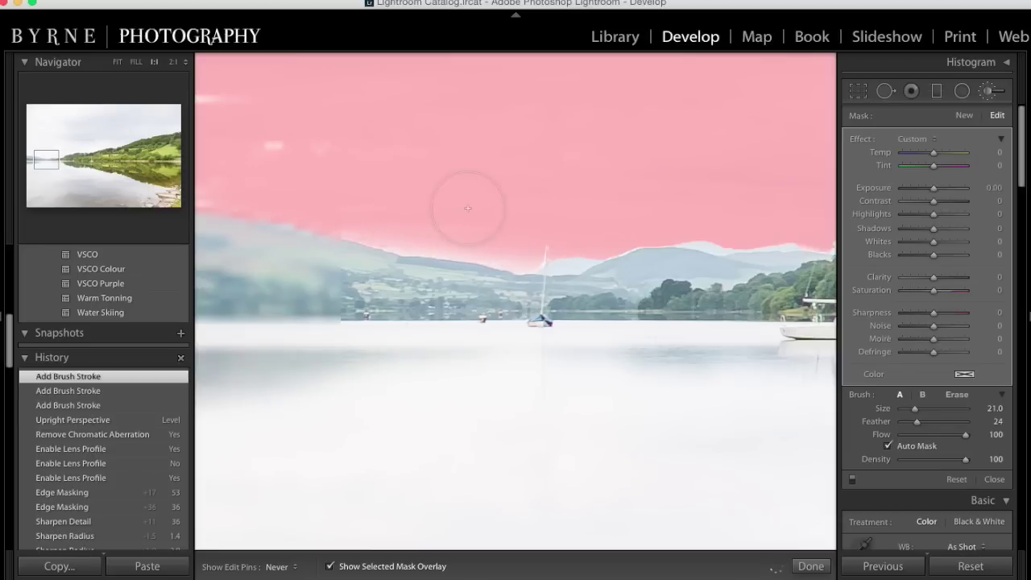
key("h")
left_click_drag(356, 166, 352, 172)
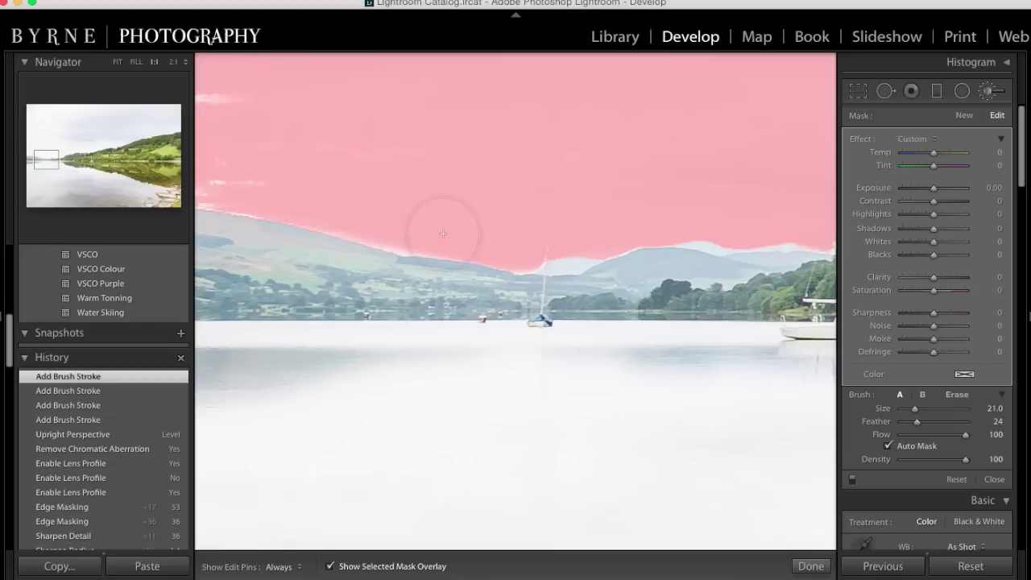
Mask the small top cloud and upper-left sky, then zoom back out to the whole photo
left_click_drag(392, 230, 640, 249)
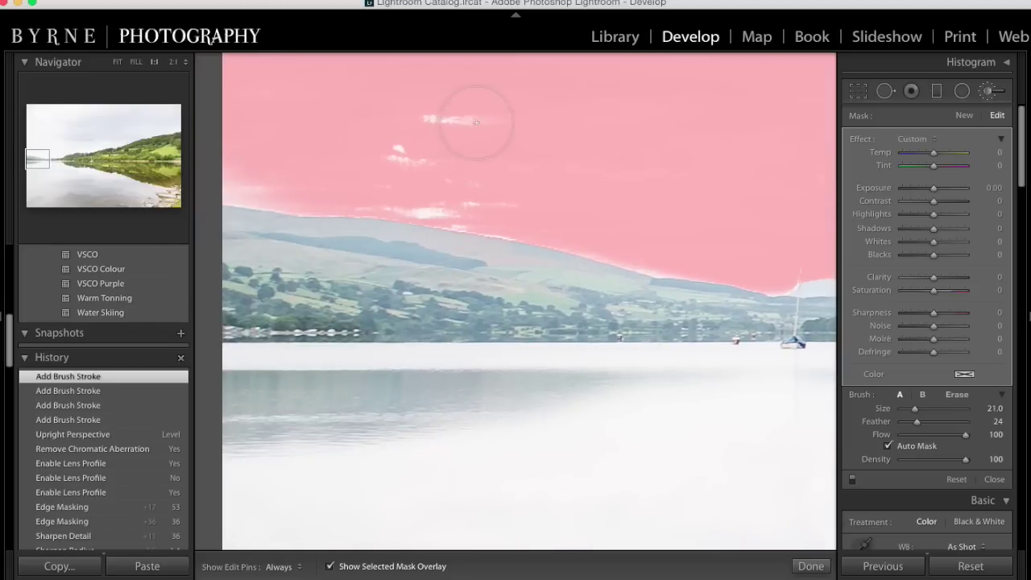
left_click_drag(246, 147, 457, 170)
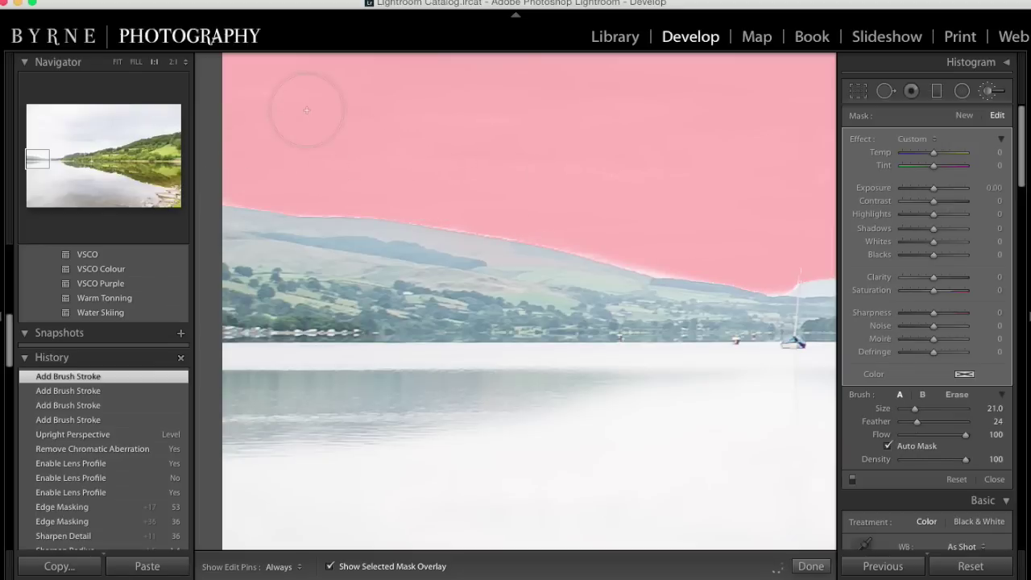
left_click_drag(274, 83, 290, 89)
key("h")
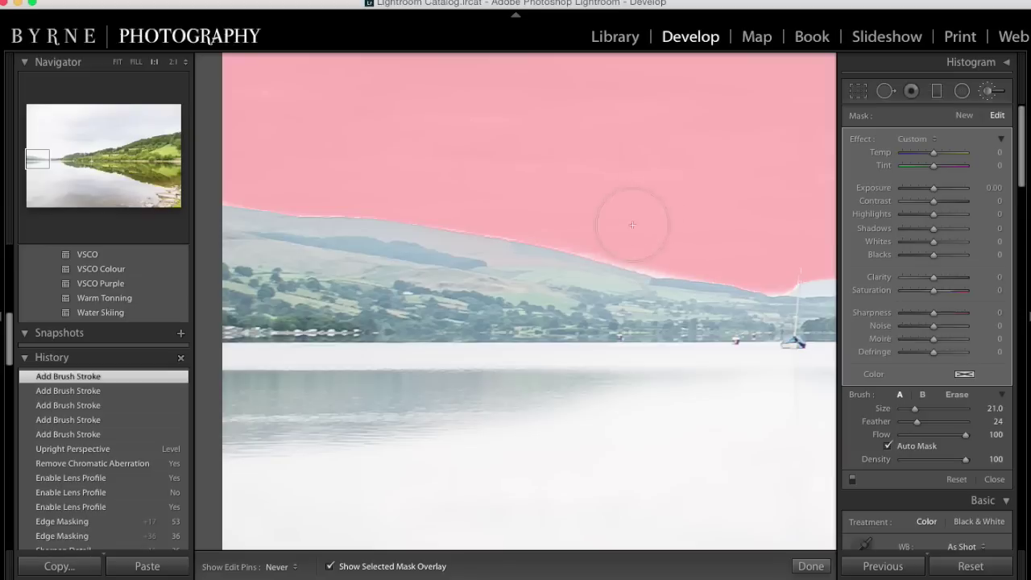
key("h")
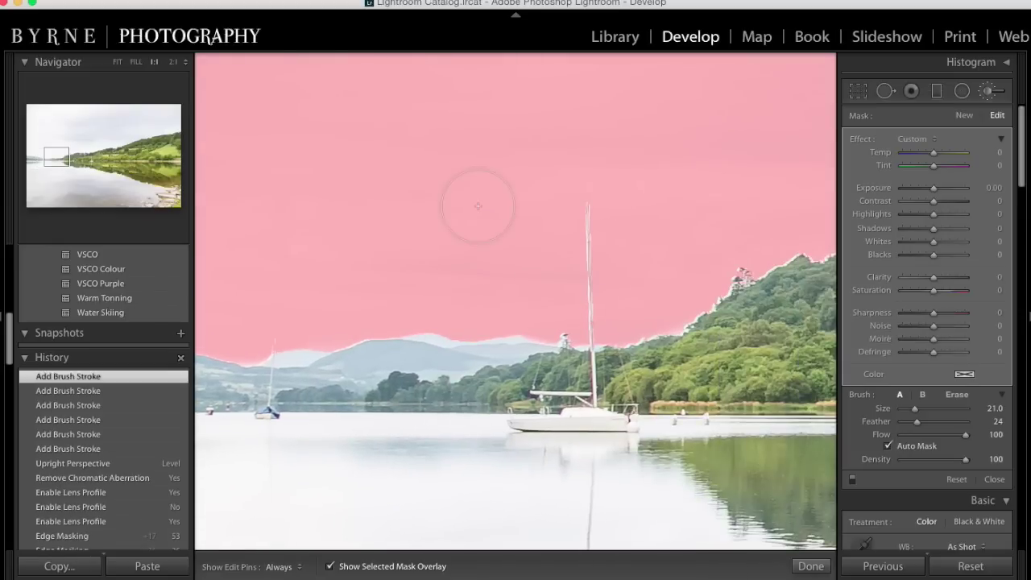
key("z")
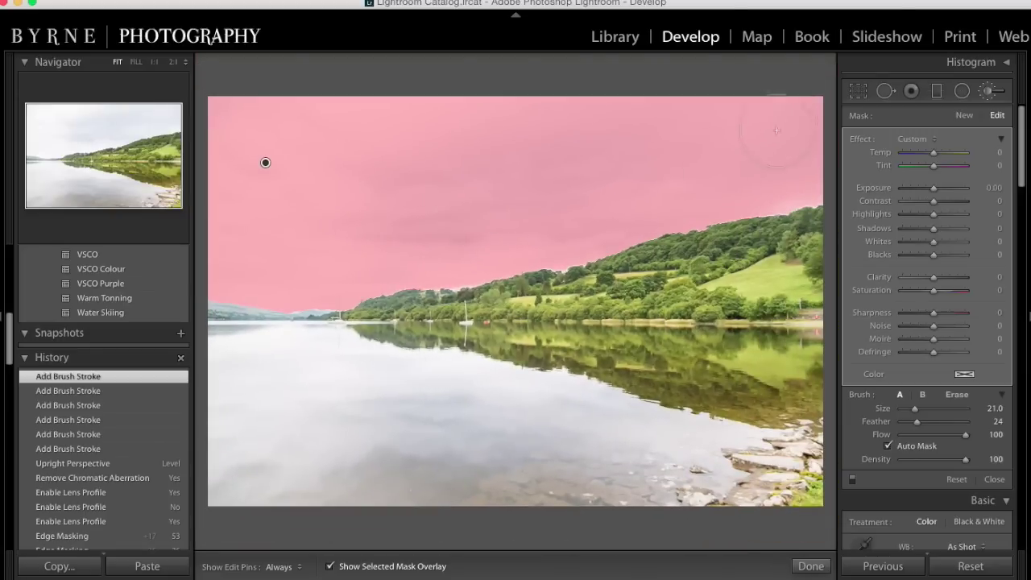
With a larger brush, mask the left, lower and bottom-left parts of the lake water
key("h")
key("h")
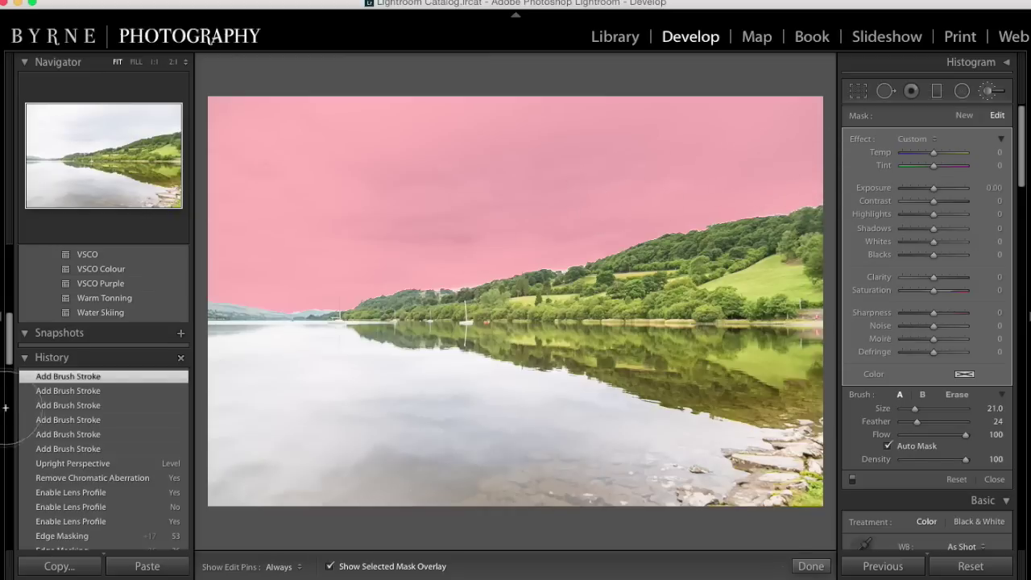
key("bracketright")
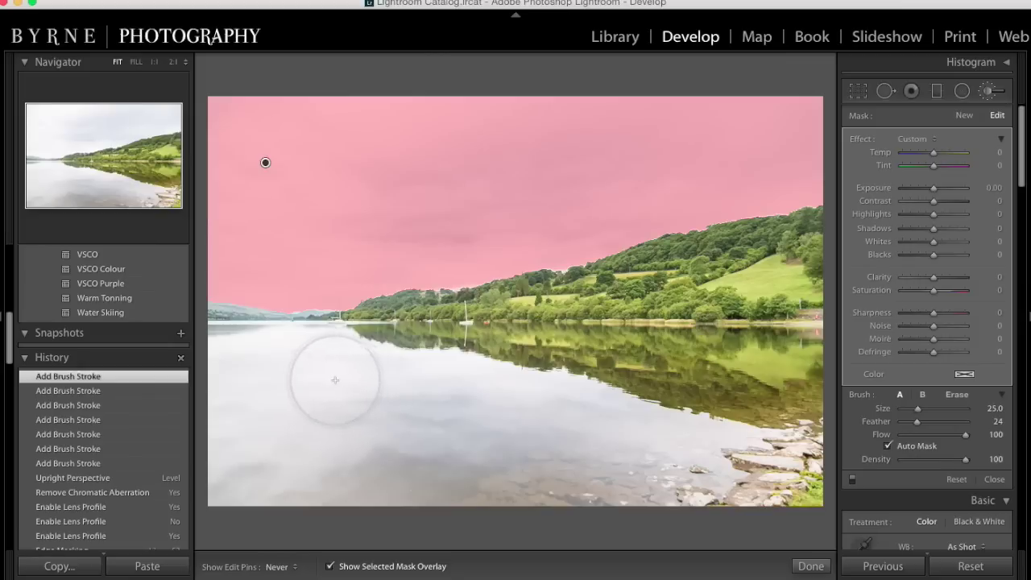
left_click_drag(363, 389, 242, 368)
key("h")
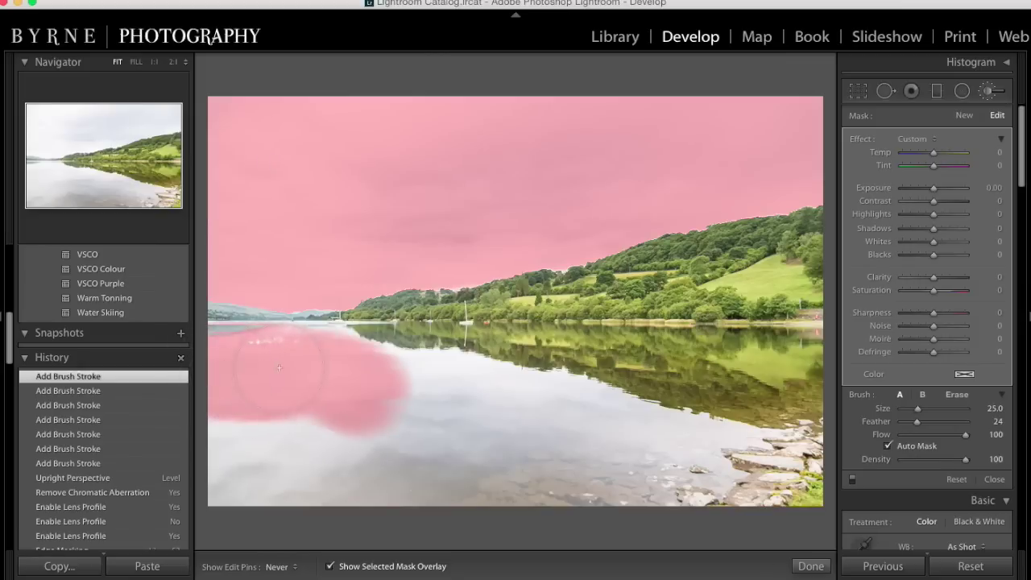
left_click_drag(682, 443, 236, 458)
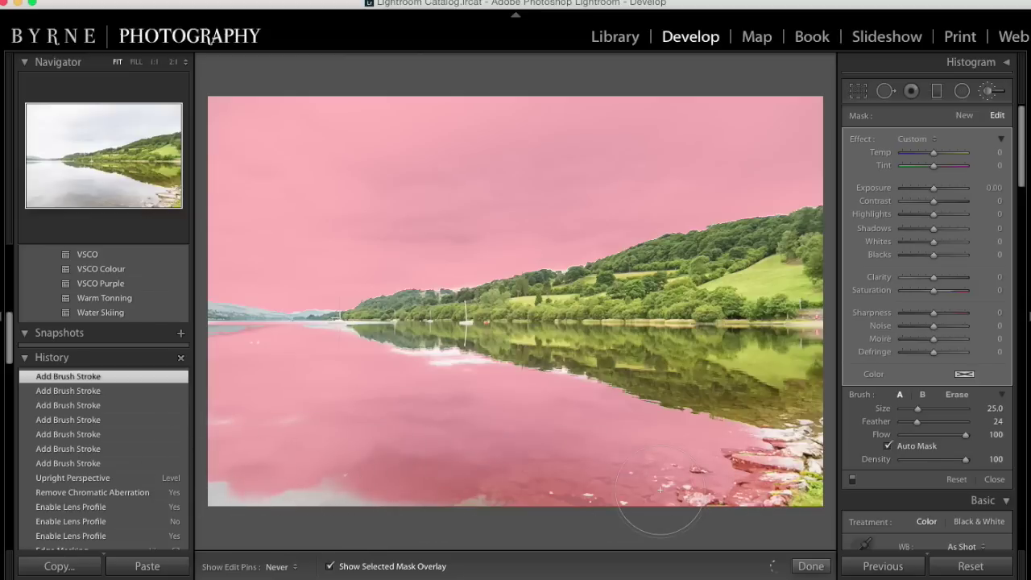
left_click_drag(257, 495, 608, 495)
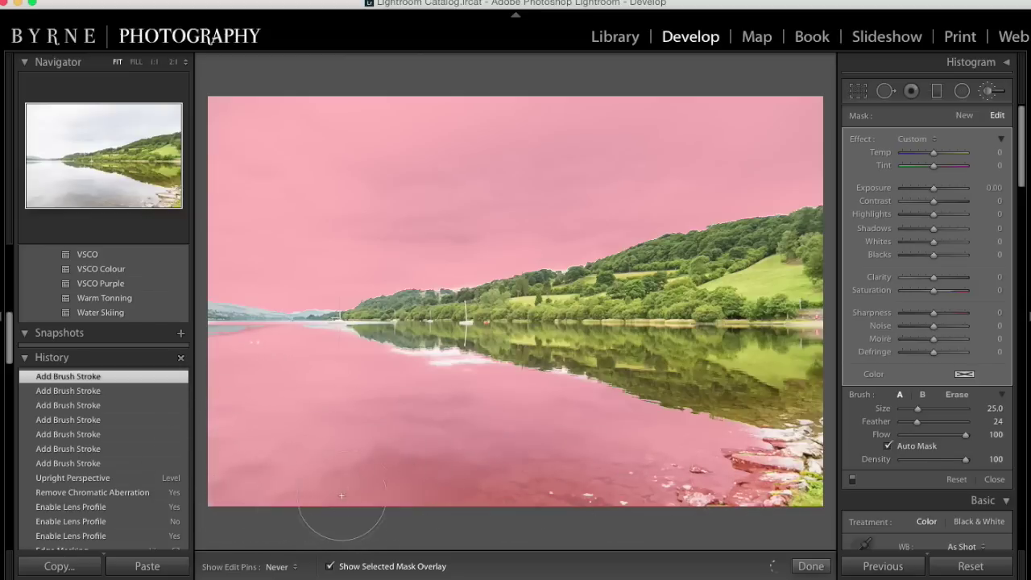
scroll(322, 378, "down", 5)
With a small brush, fill the pale water strip along the far shoreline
key("h")
left_click_drag(211, 338, 236, 342)
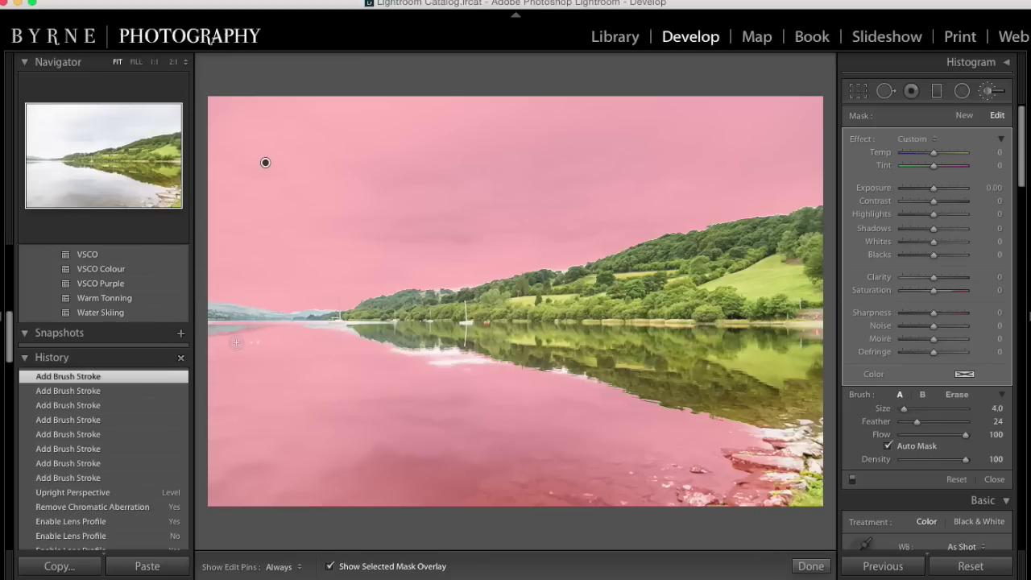
scroll(238, 336, "up", 1)
key("h")
mouse_move(253, 333)
left_mouse_down()
mouse_move(510, 368)
mouse_move(207, 325)
mouse_move(267, 334)
left_mouse_up()
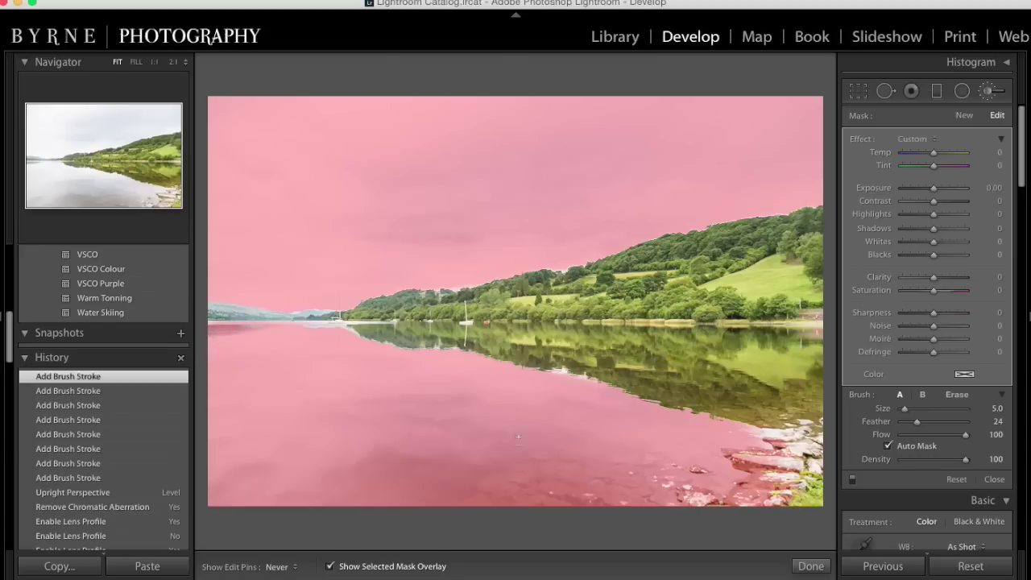
key("h")
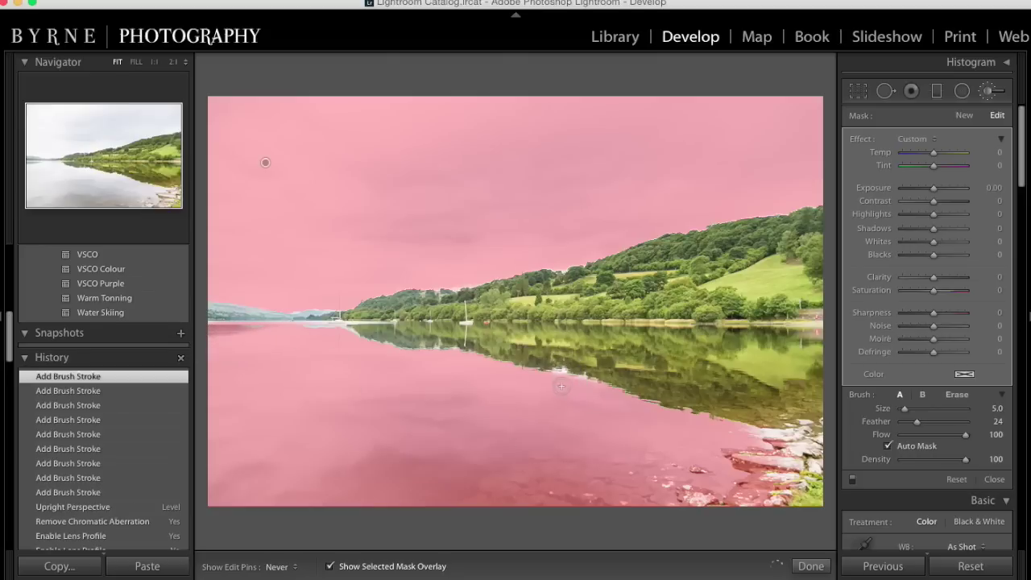
left_click(223, 265)
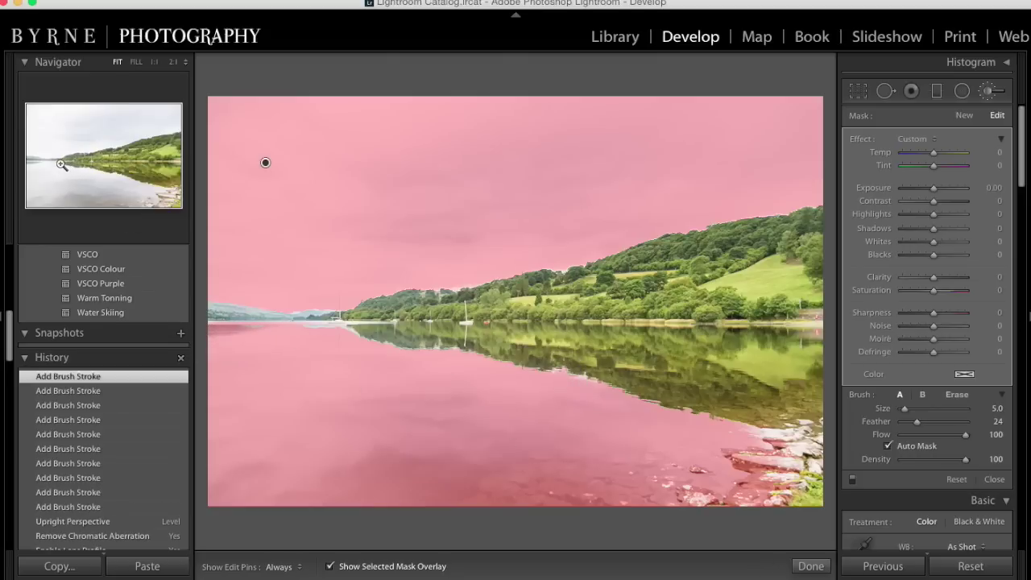
left_click(58, 164)
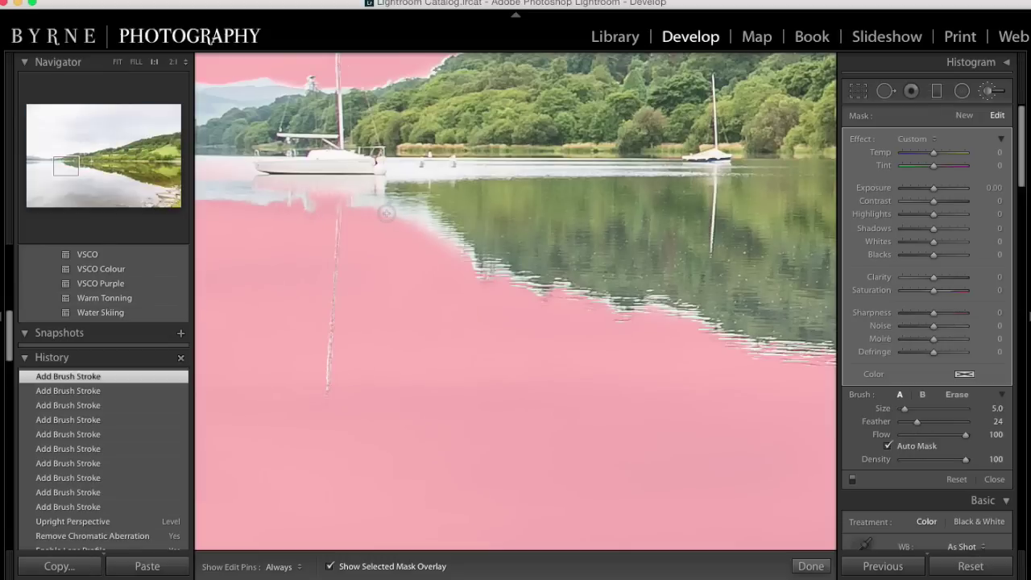
Mask the water band beside the boat and the lake reflection, then fit the photo in view
left_click_drag(356, 214, 614, 340)
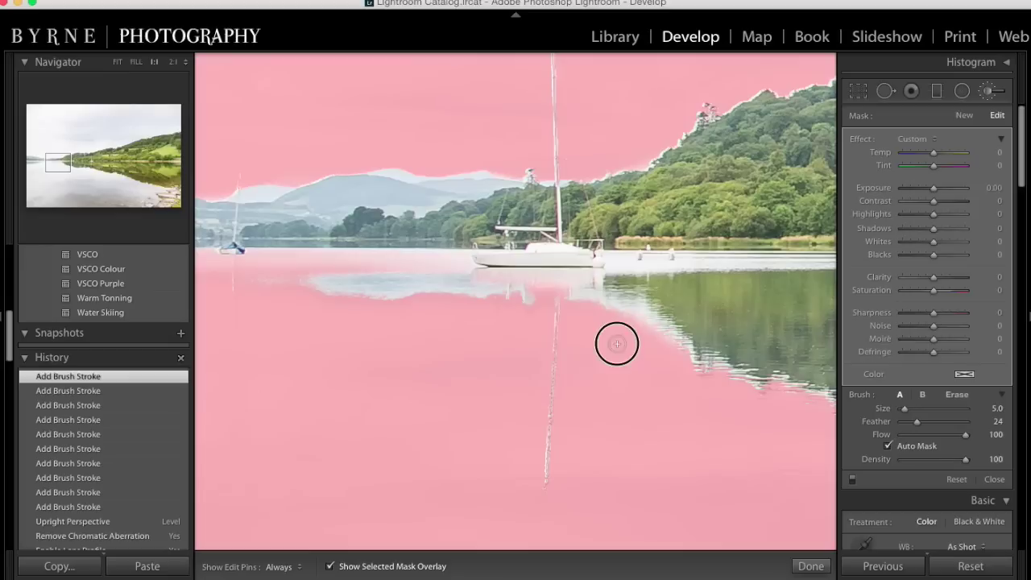
scroll(346, 345, "up", 3)
key("h")
left_click_drag(336, 296, 524, 287)
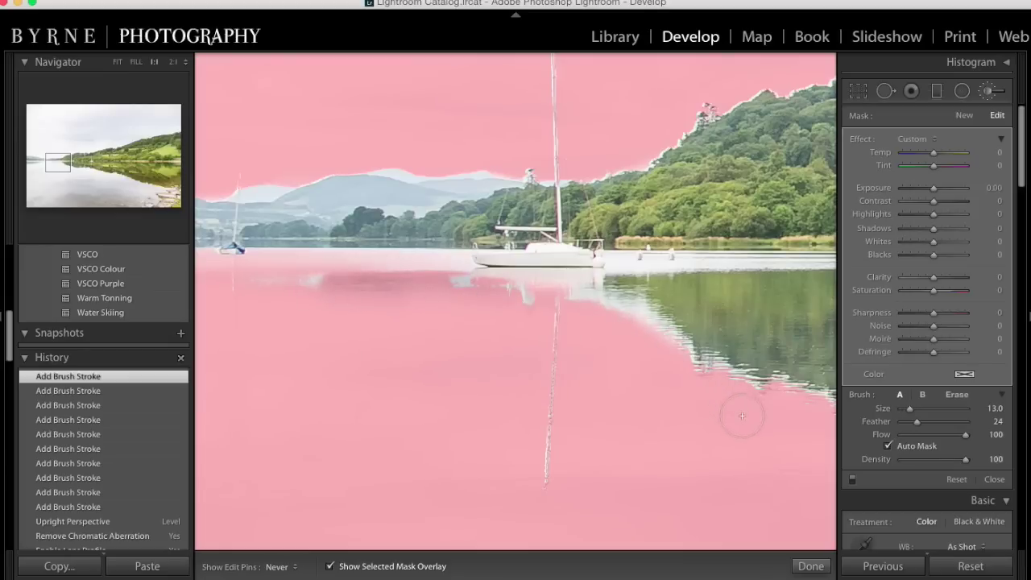
left_click_drag(724, 417, 299, 293)
key("h")
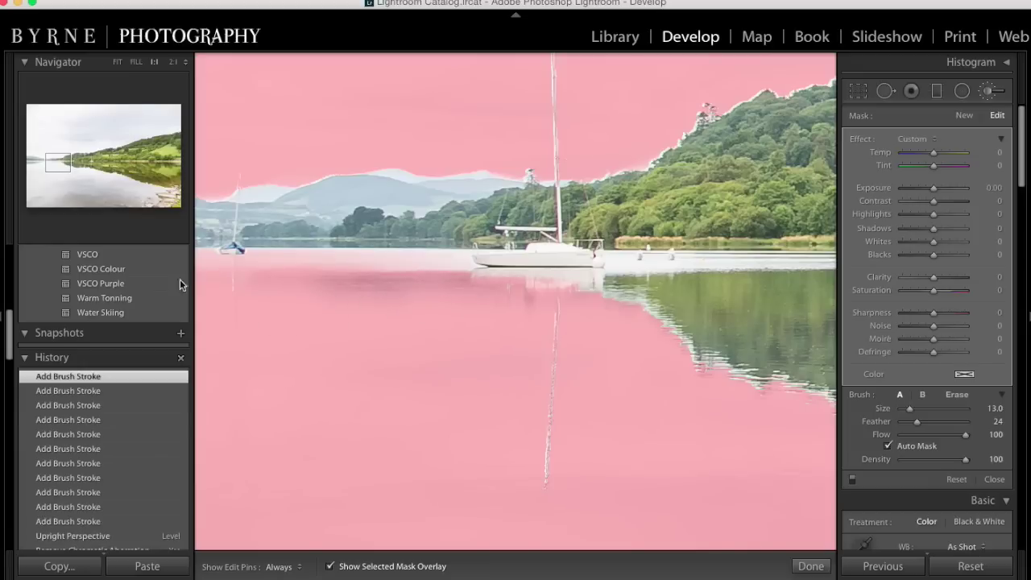
left_click(118, 62)
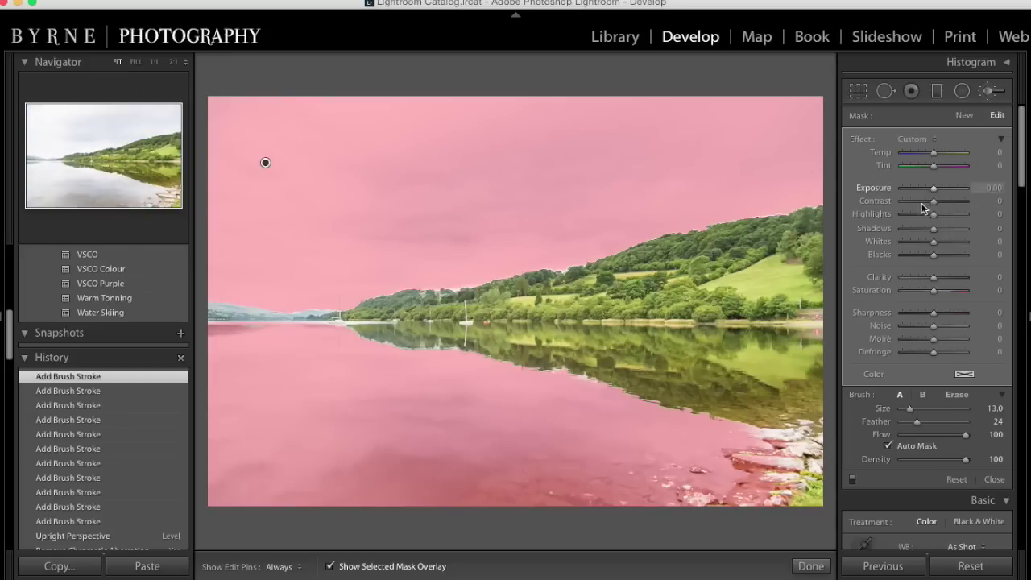
Hide the mask overlay and give the sky-and-water mask Exposure -0.26 and Contrast 8
left_click(328, 567)
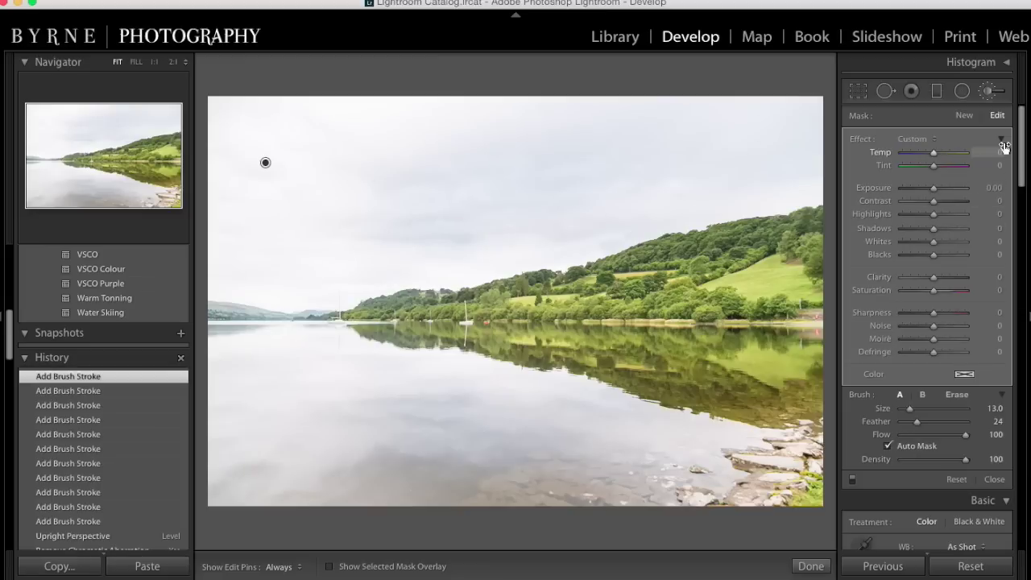
left_click_drag(934, 188, 933, 193)
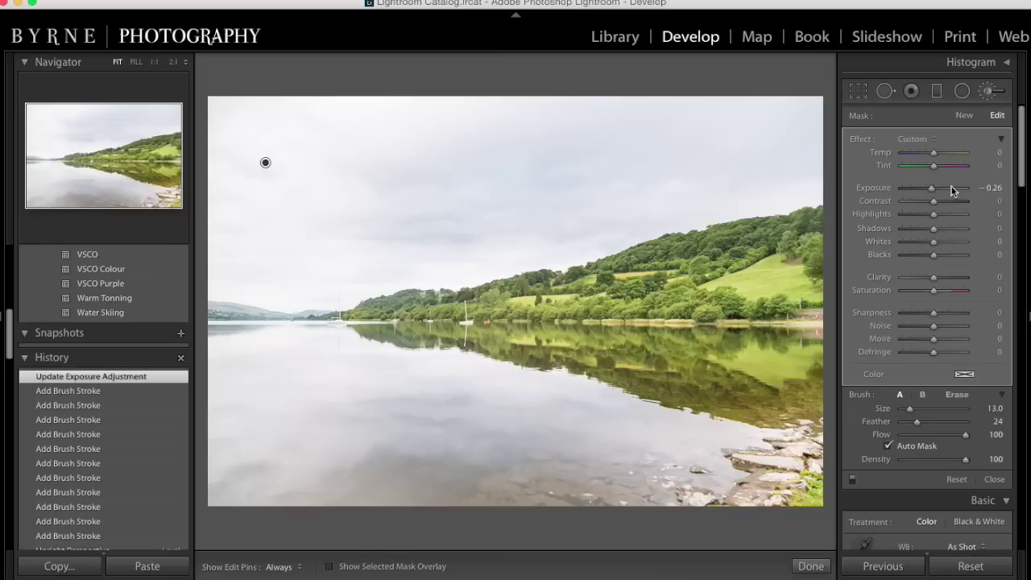
left_click(934, 203)
left_click_drag(933, 206, 936, 203)
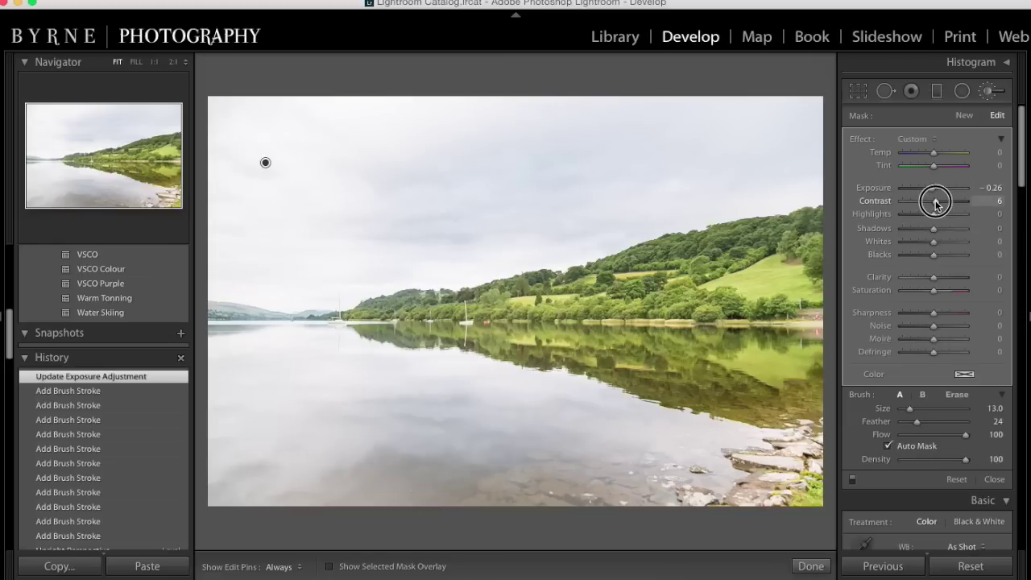
left_click_drag(935, 207, 935, 208)
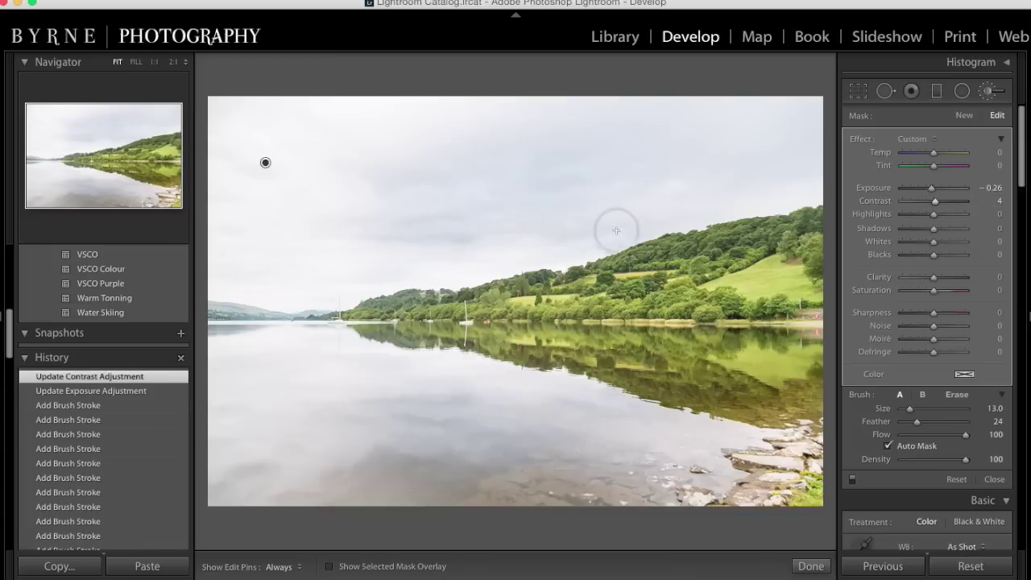
mouse_move(934, 201)
left_mouse_down()
mouse_move(973, 202)
mouse_move(922, 202)
mouse_move(969, 212)
mouse_move(918, 202)
mouse_move(953, 212)
mouse_move(888, 212)
mouse_move(938, 216)
left_mouse_up()
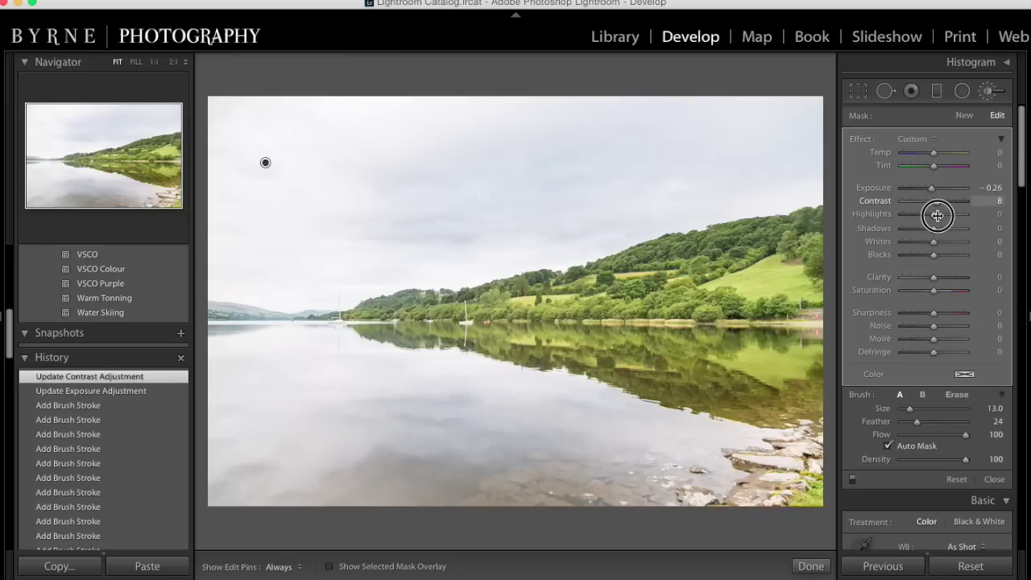
Set mask Contrast 6, Highlights -5, Shadows -18, Clarity 100 after a reset comparison, and close the brush
left_click_drag(938, 215, 936, 217)
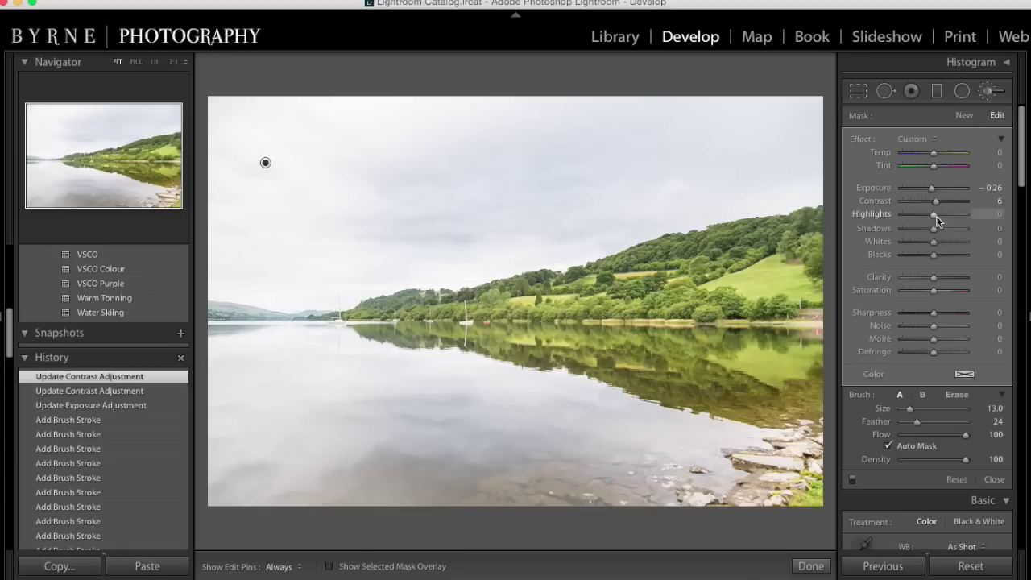
left_click_drag(935, 216, 931, 217)
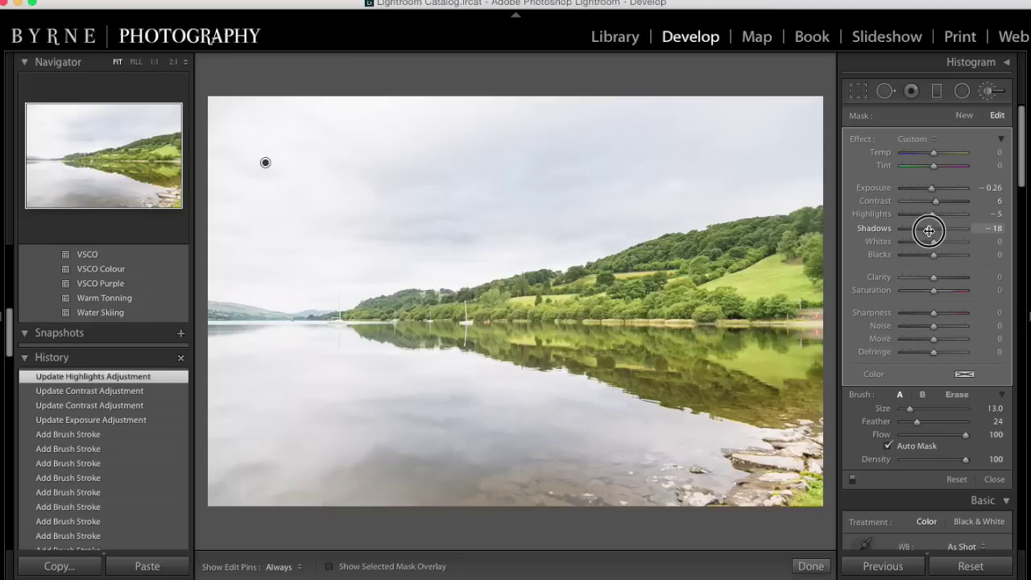
left_click_drag(928, 231, 927, 231)
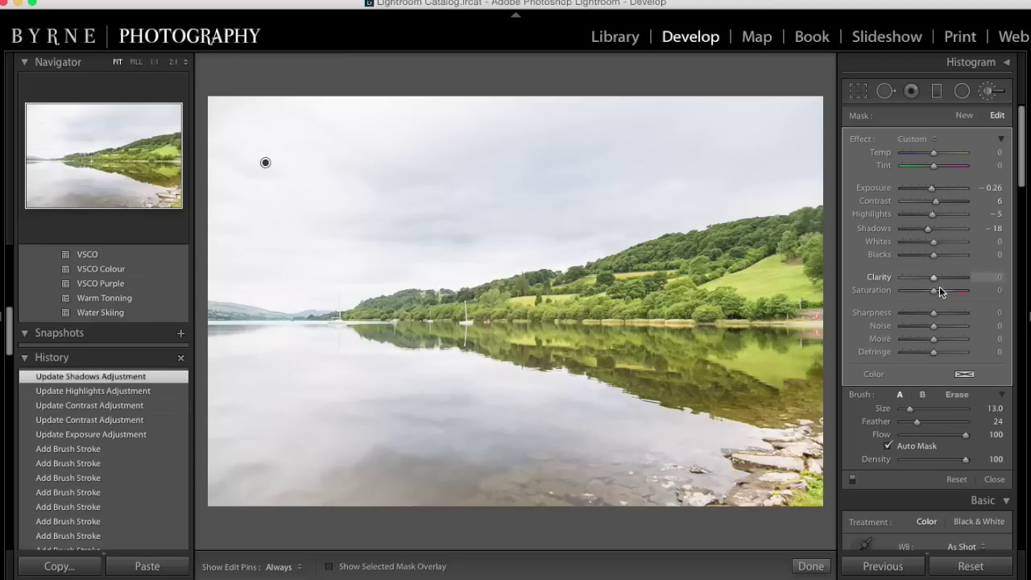
left_click_drag(933, 276, 974, 278)
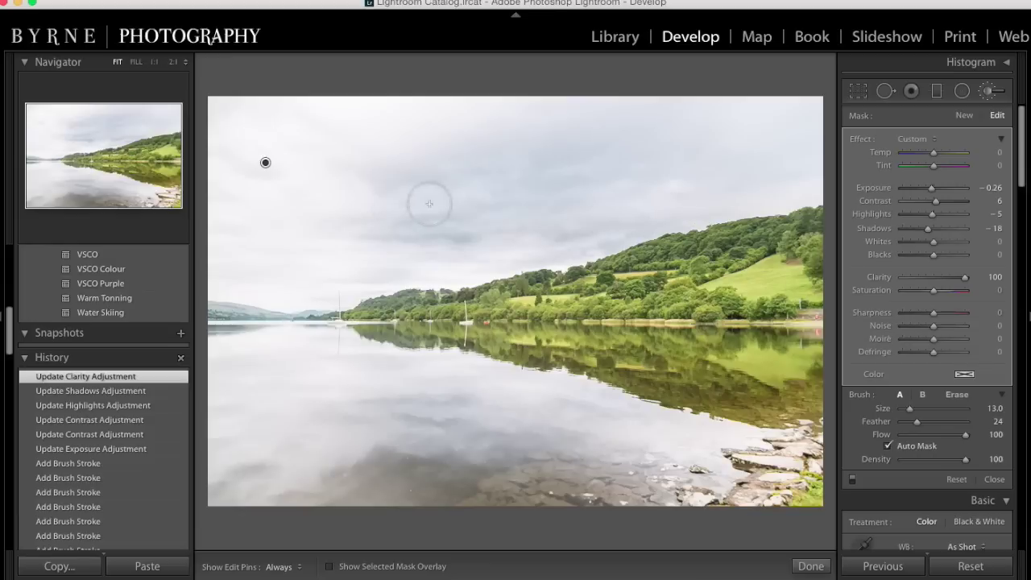
left_click(966, 279)
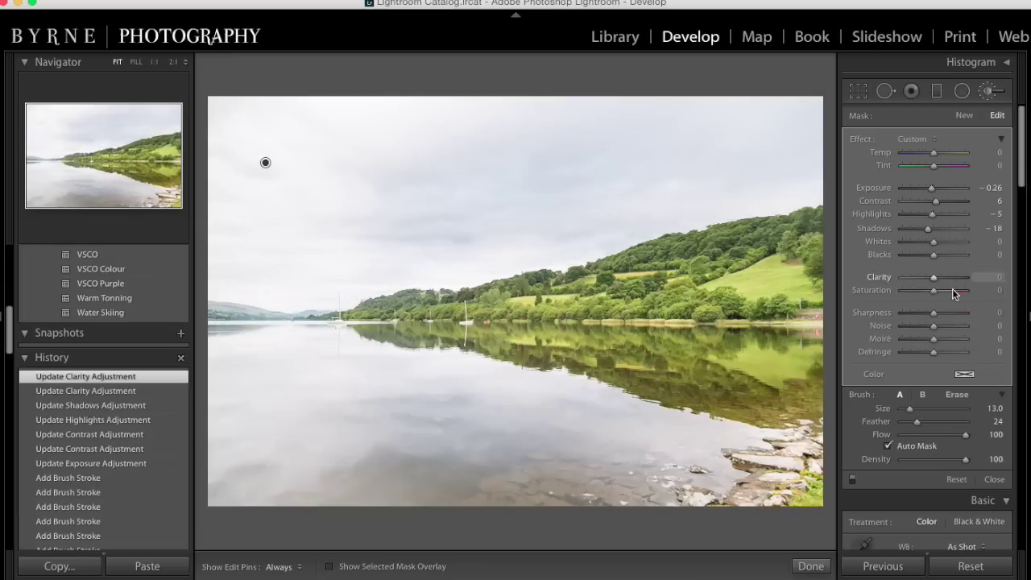
left_click_drag(934, 277, 993, 279)
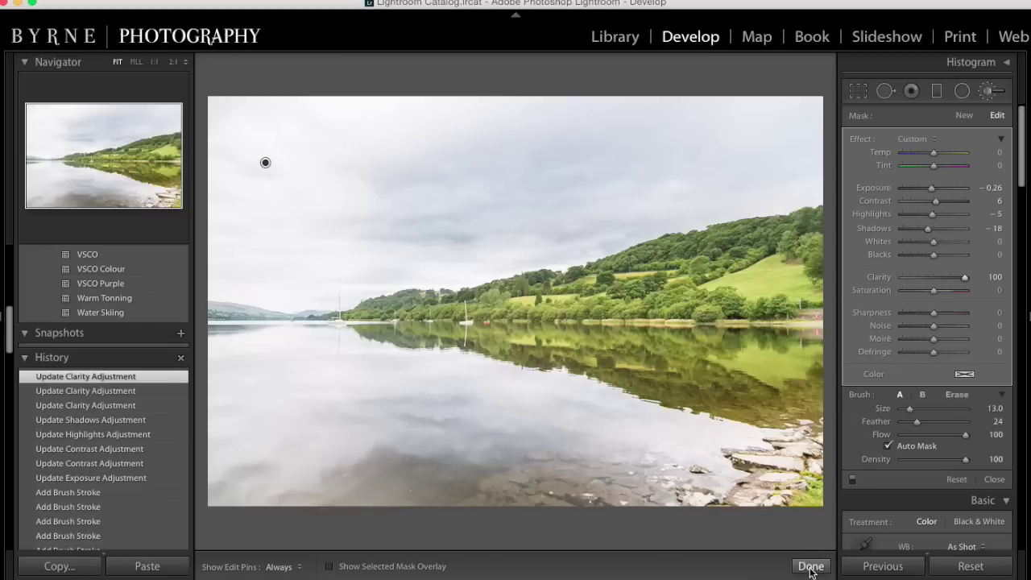
left_click(810, 567)
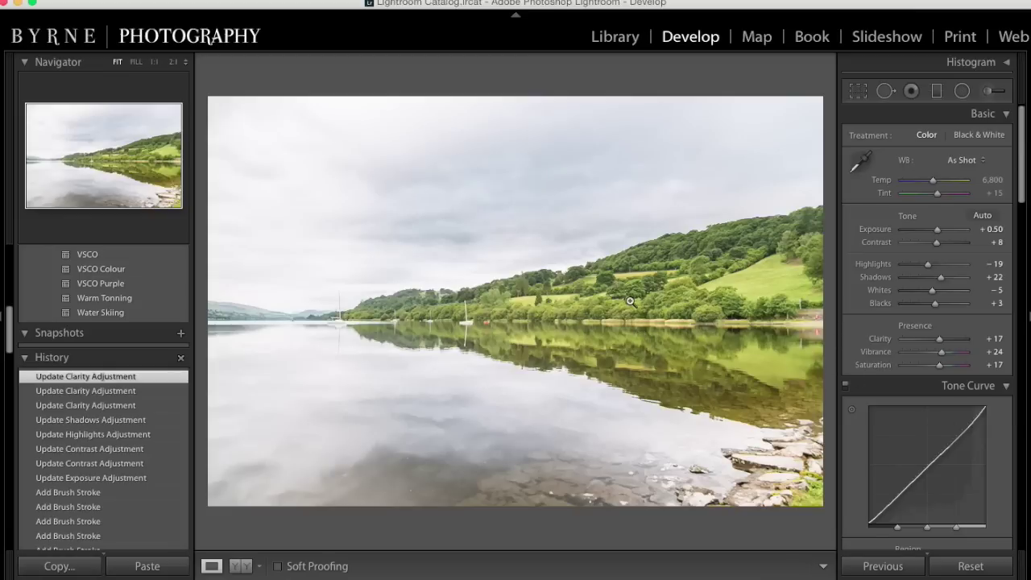
Start a new brush mask with overlay shown and paint the hillside trees and their reflection
left_click(987, 90)
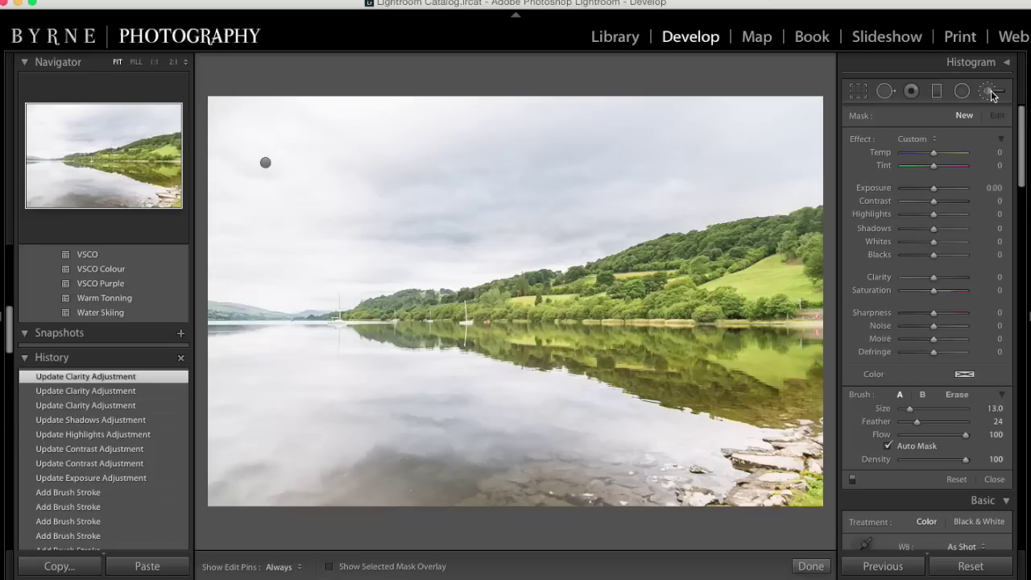
scroll(757, 286, "up", 3)
left_click(764, 287)
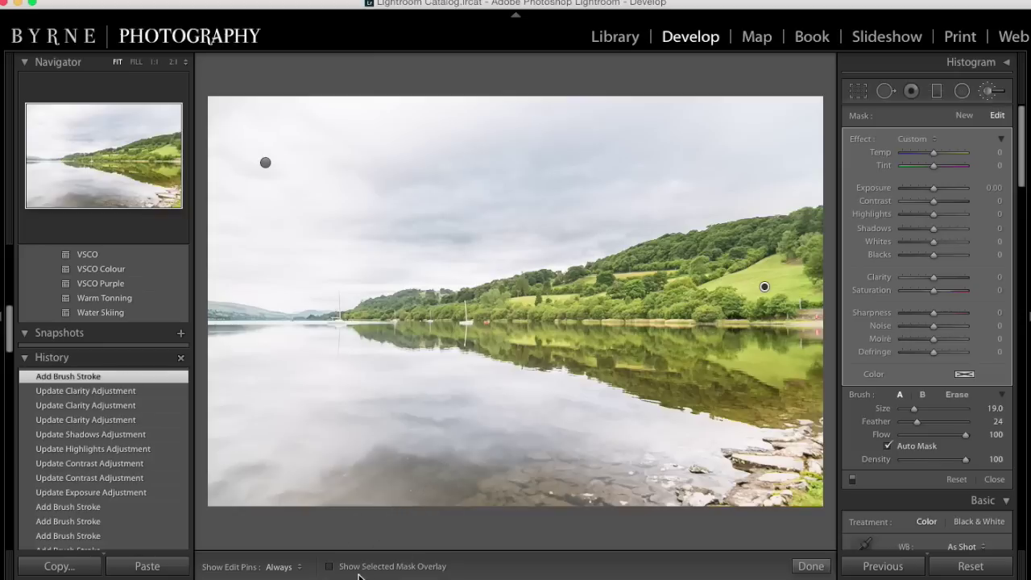
left_click(328, 566)
scroll(695, 300, "up", 3)
mouse_move(701, 296)
left_mouse_down()
mouse_move(660, 310)
mouse_move(765, 258)
left_mouse_up()
mouse_move(564, 338)
left_mouse_down()
mouse_move(706, 337)
mouse_move(817, 362)
mouse_move(833, 338)
mouse_move(765, 314)
mouse_move(556, 321)
left_mouse_up()
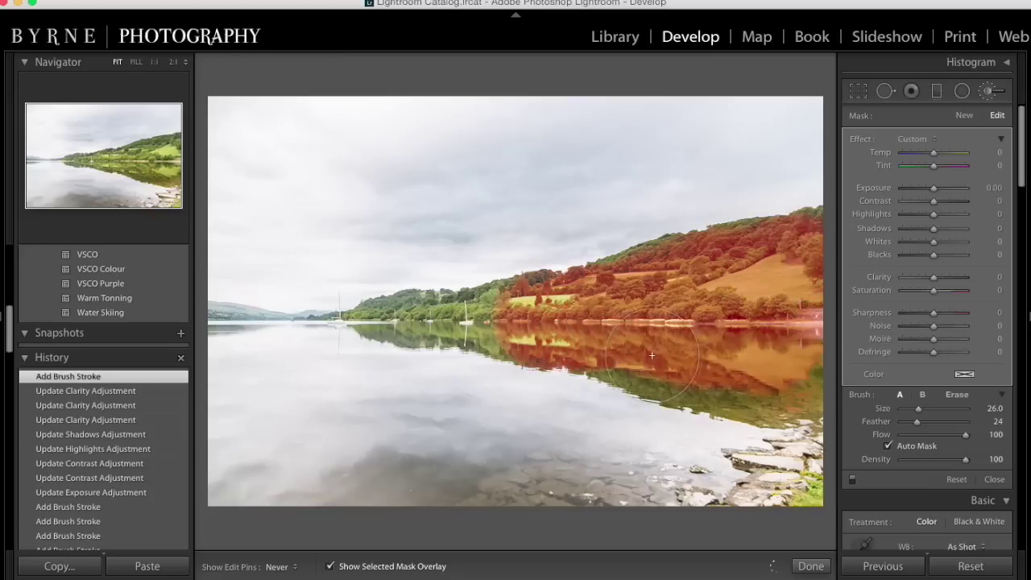
Cover the green reflection patches, the hillside edge and the shoreline with the mask
scroll(616, 335, "down", 2)
key("h")
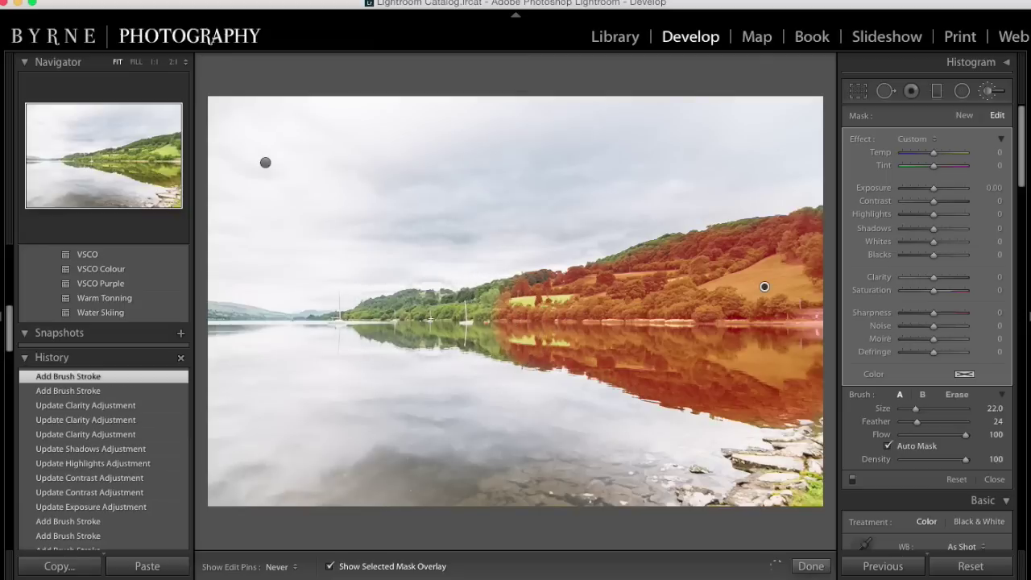
scroll(674, 335, "down", 2)
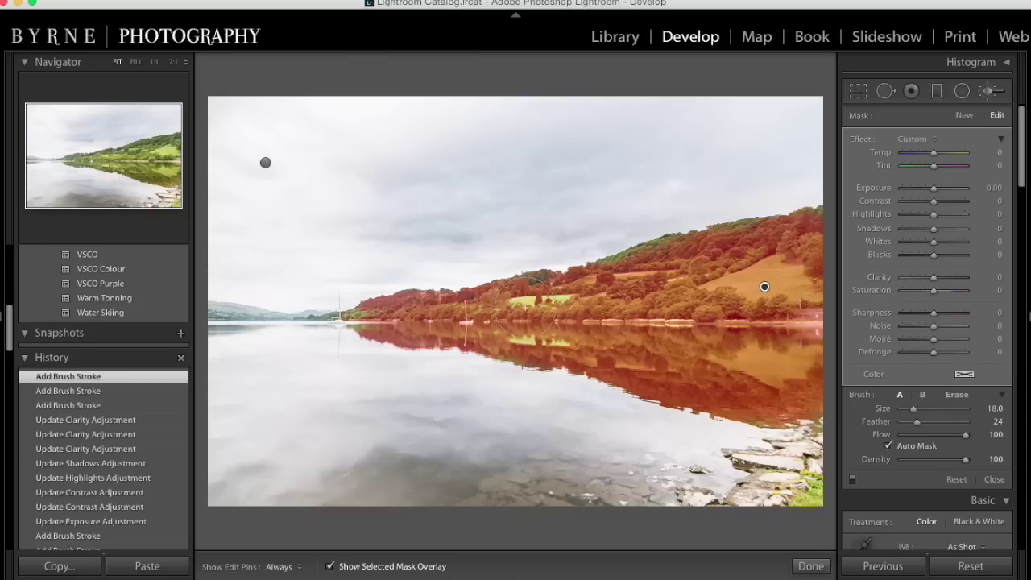
key("h")
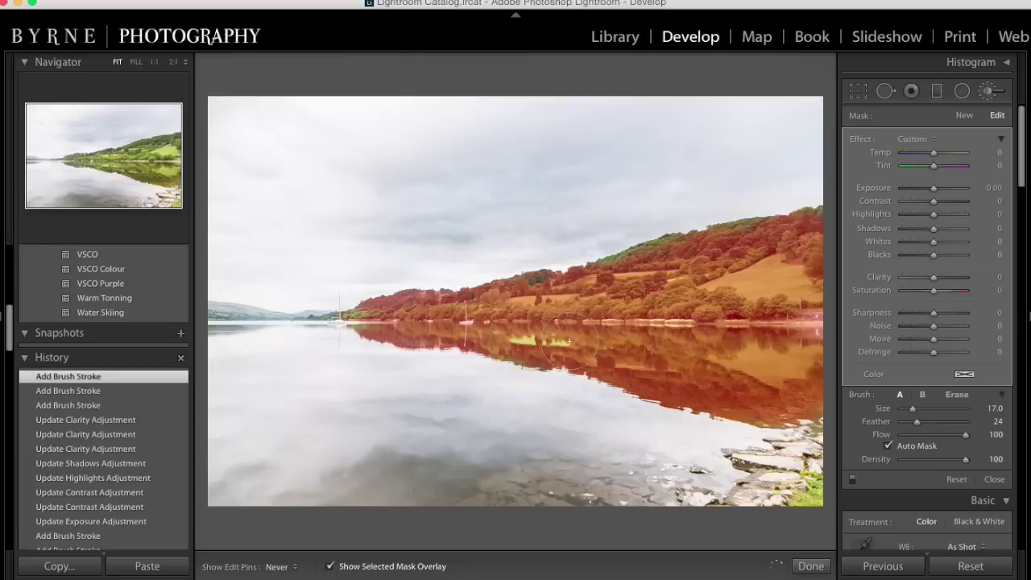
left_click_drag(592, 331, 467, 342)
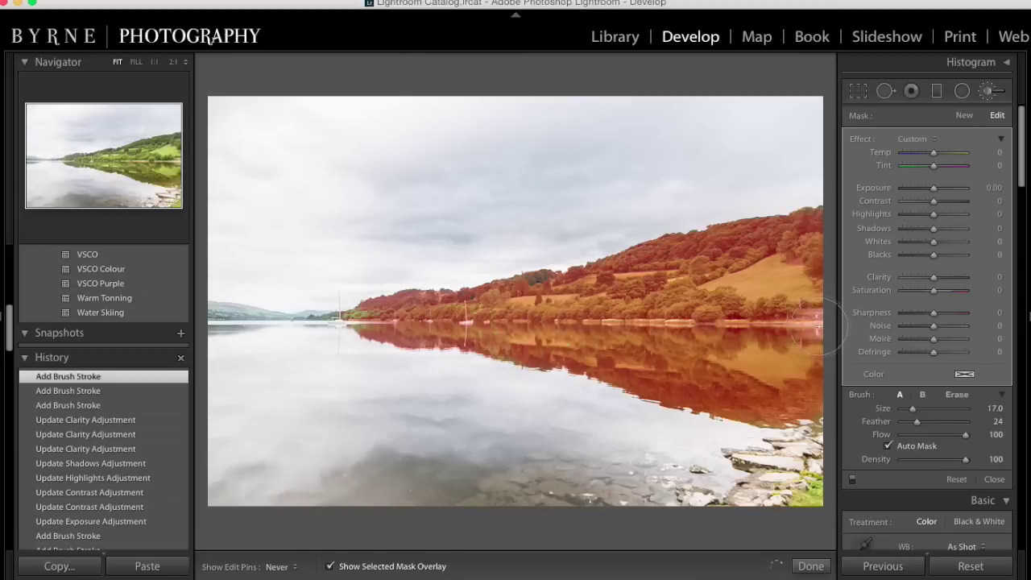
key("h")
scroll(560, 285, "down", 5)
key("h")
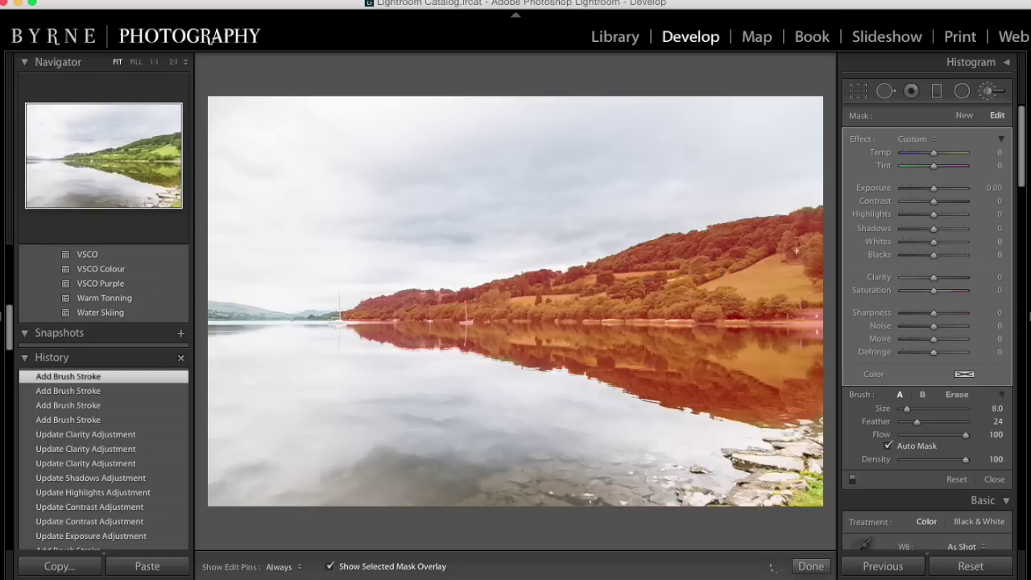
left_click_drag(806, 223, 810, 223)
key("h")
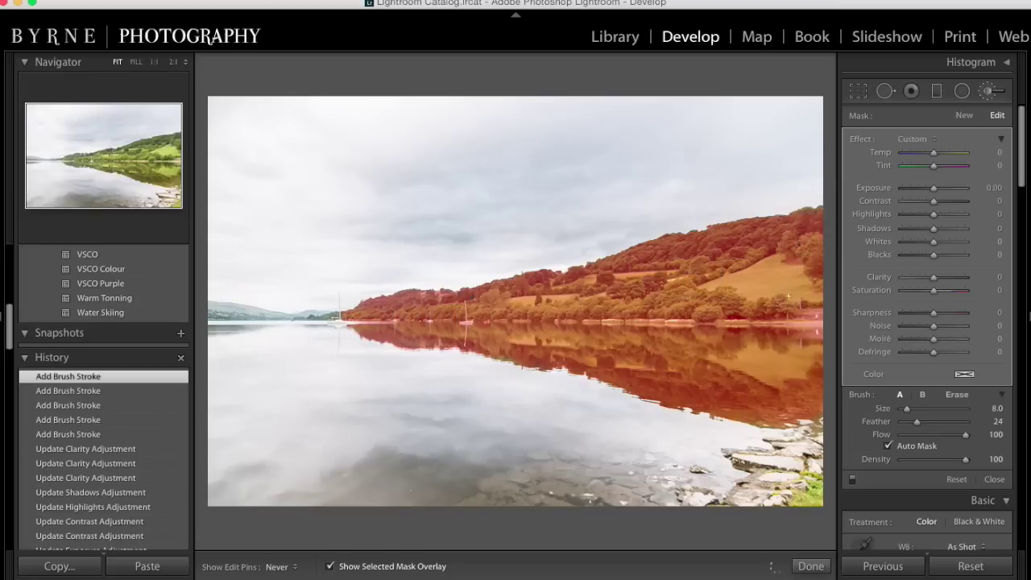
left_click(799, 284)
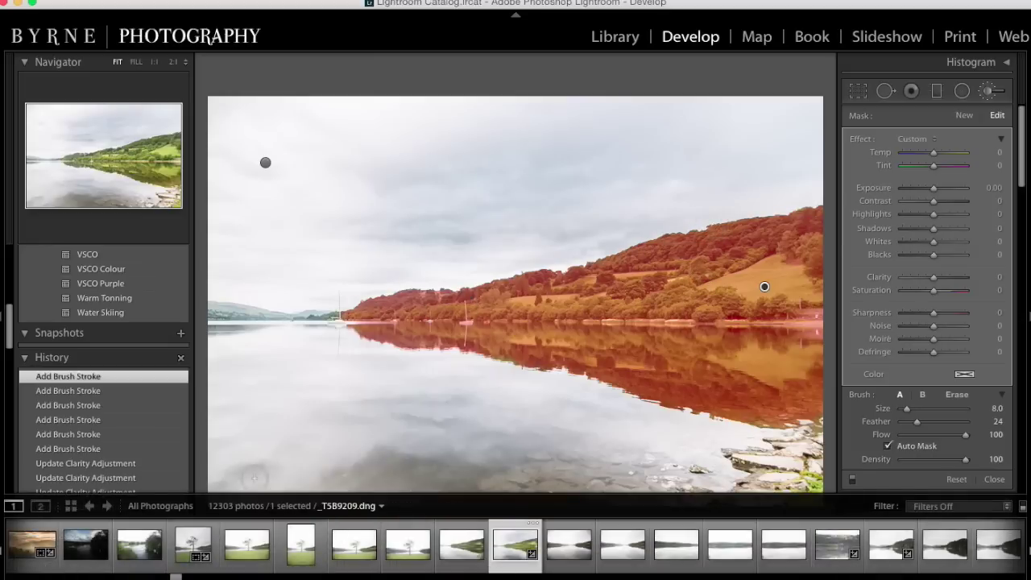
Give the hillside mask Exposure 0.10, Contrast 17 and Highlights -19
left_click(330, 567)
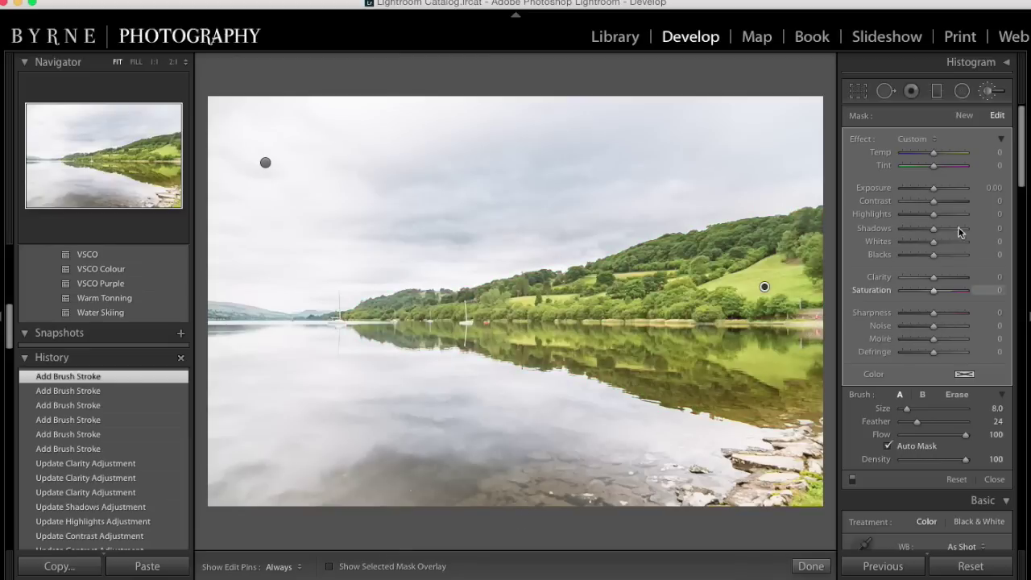
left_click(983, 189)
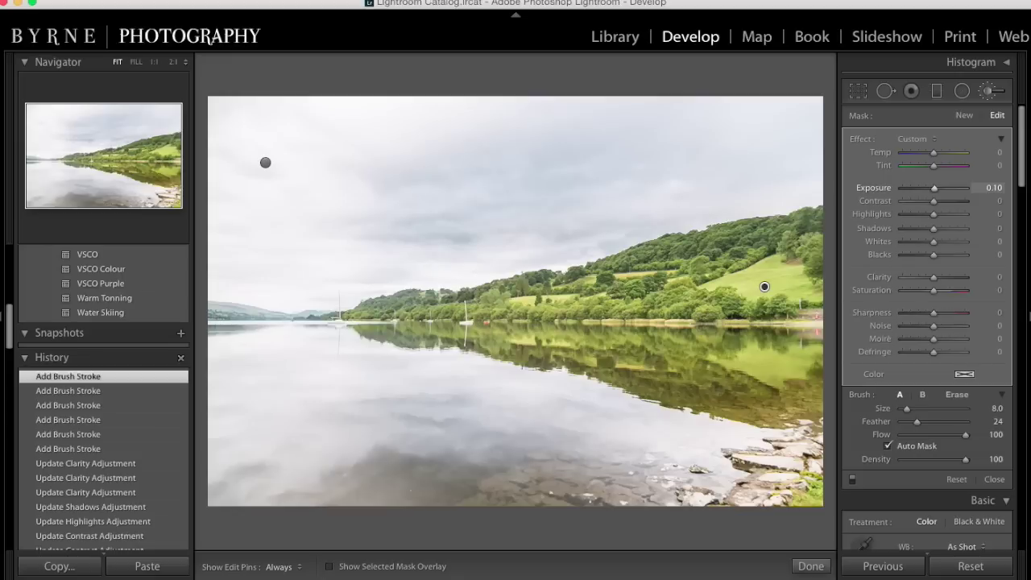
type("0.1")
key("Return")
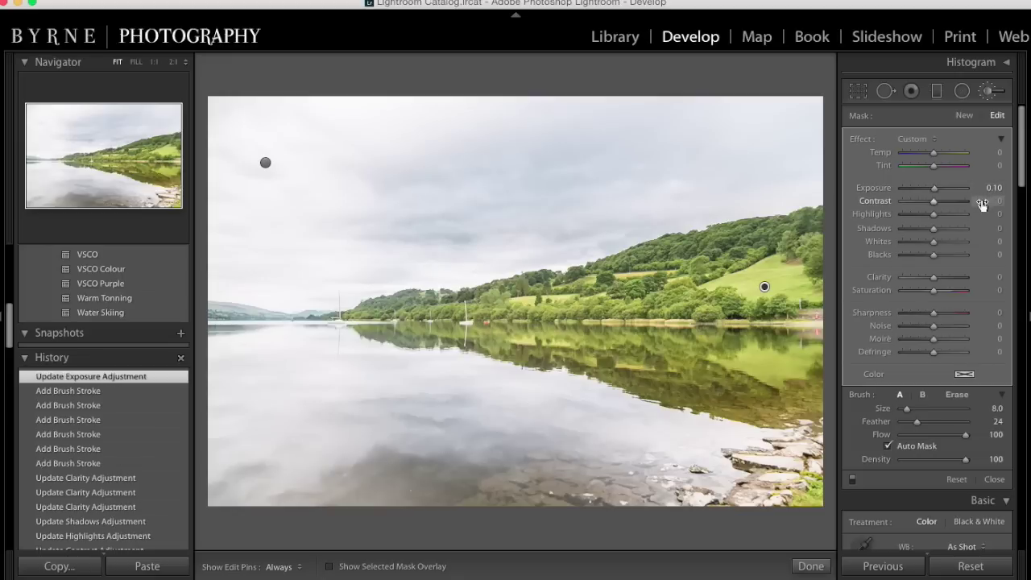
left_click_drag(935, 202, 938, 204)
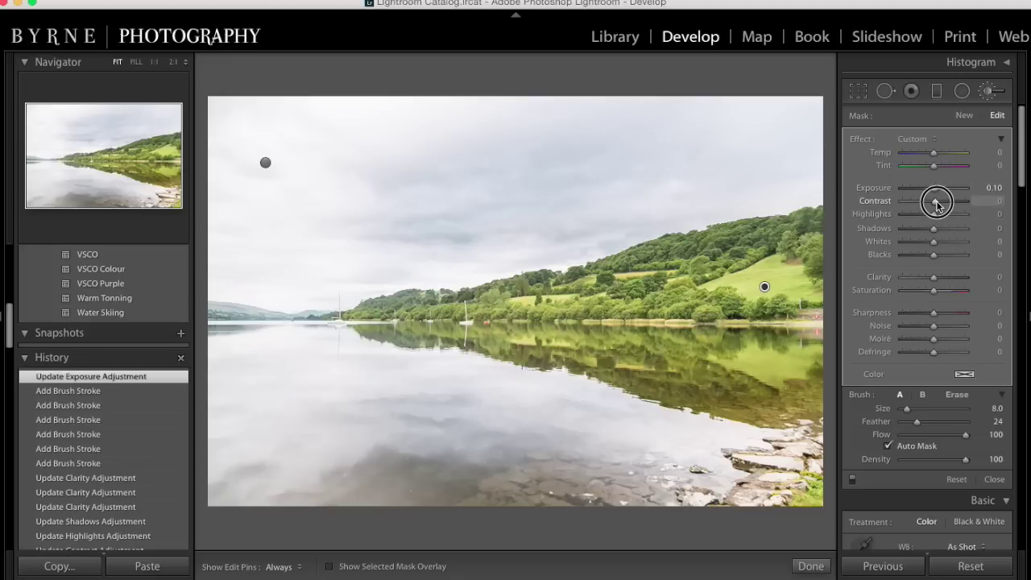
left_click_drag(938, 204, 940, 204)
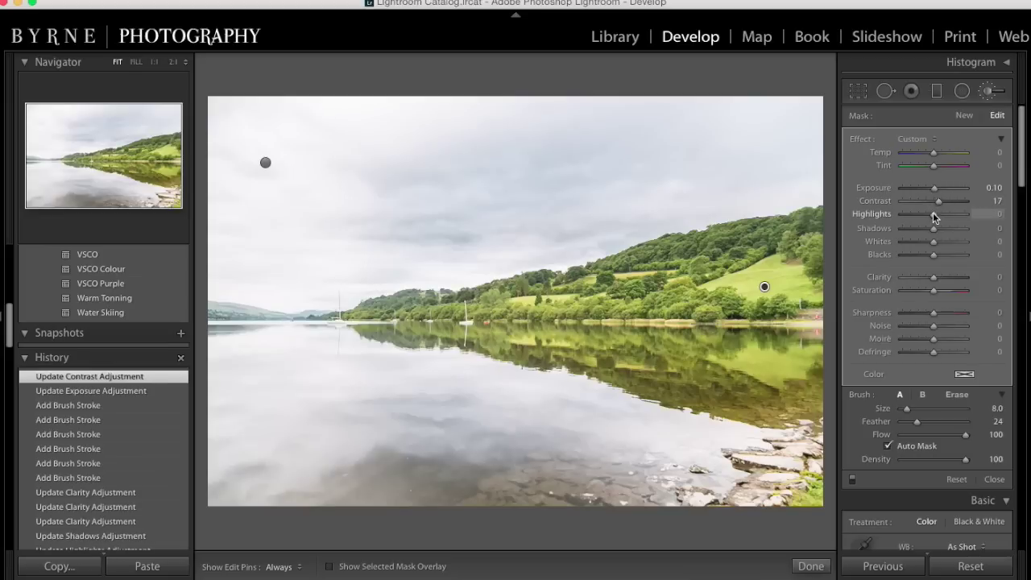
left_click_drag(933, 214, 933, 214)
left_click_drag(933, 214, 927, 222)
left_click(932, 231)
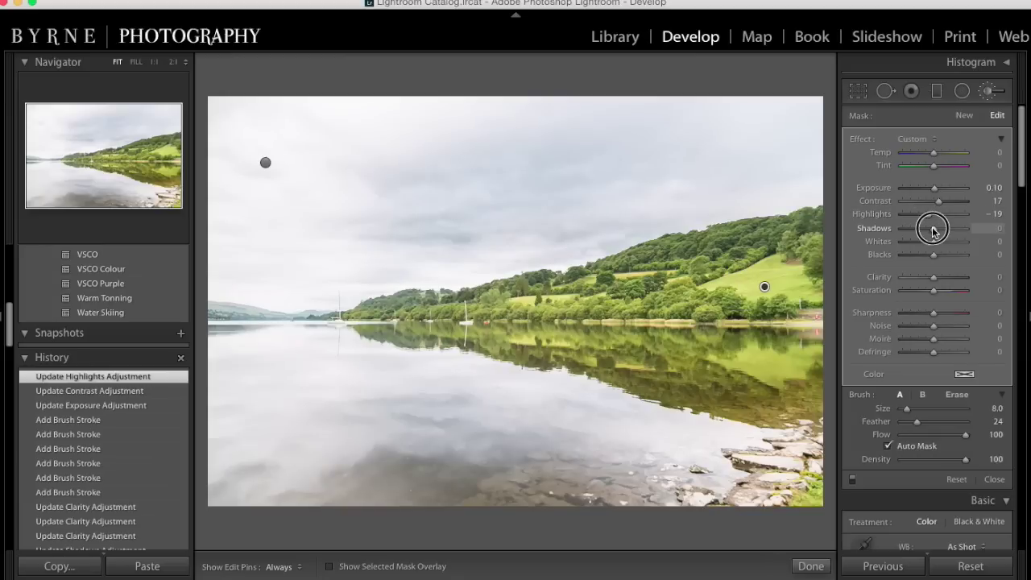
Set the hillside mask to Shadows -3, Clarity 12, Saturation 22 and Sharpness 32
left_click_drag(932, 232, 931, 231)
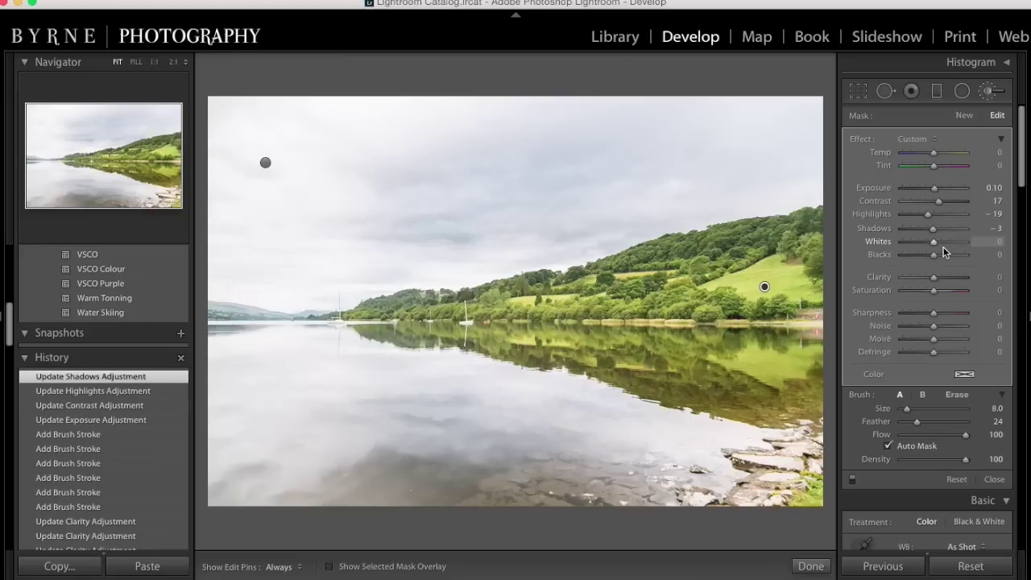
left_click_drag(934, 279, 938, 278)
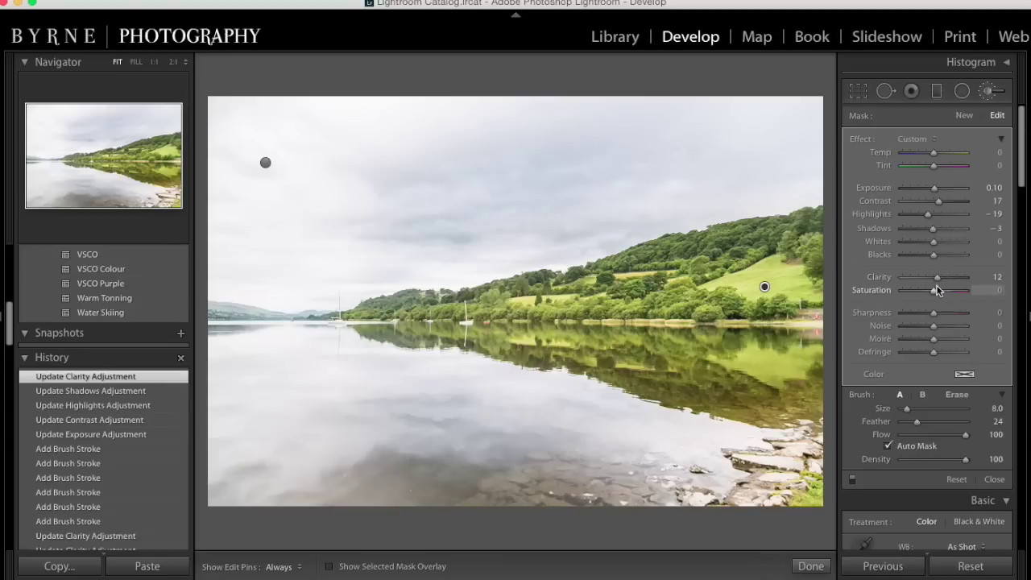
left_click_drag(933, 291, 937, 291)
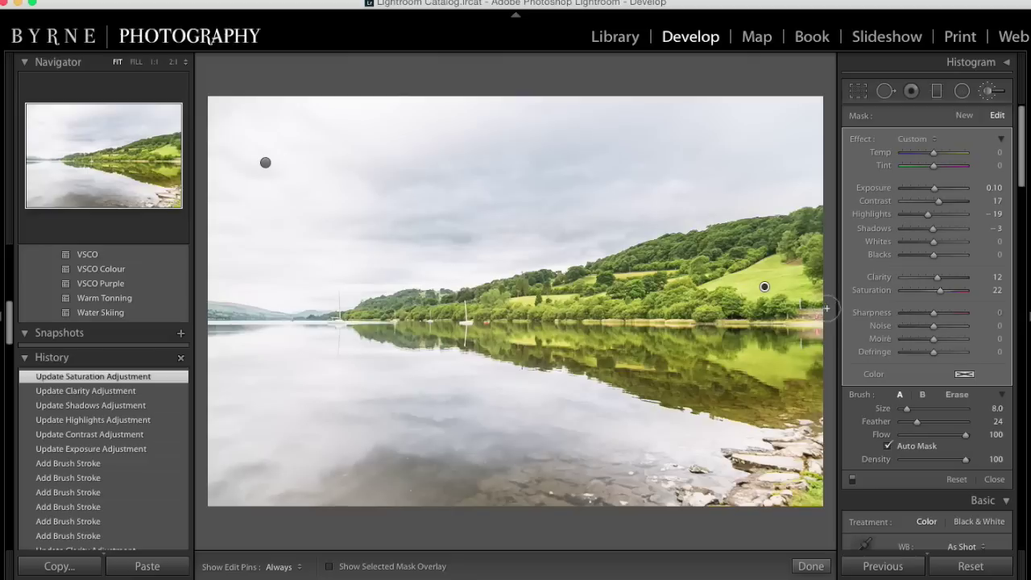
left_click(936, 314)
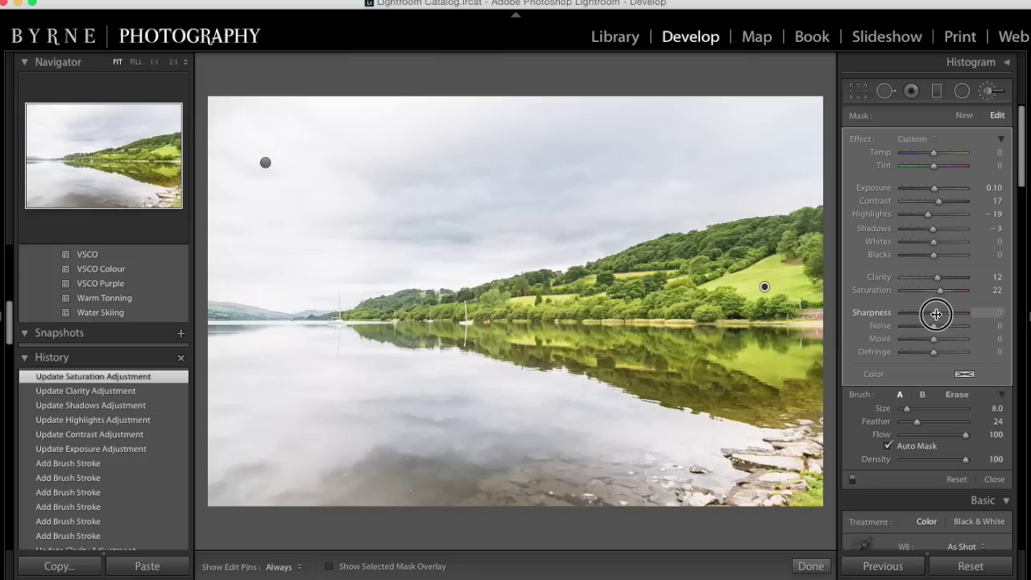
left_click_drag(936, 314, 946, 313)
left_click_drag(946, 313, 944, 314)
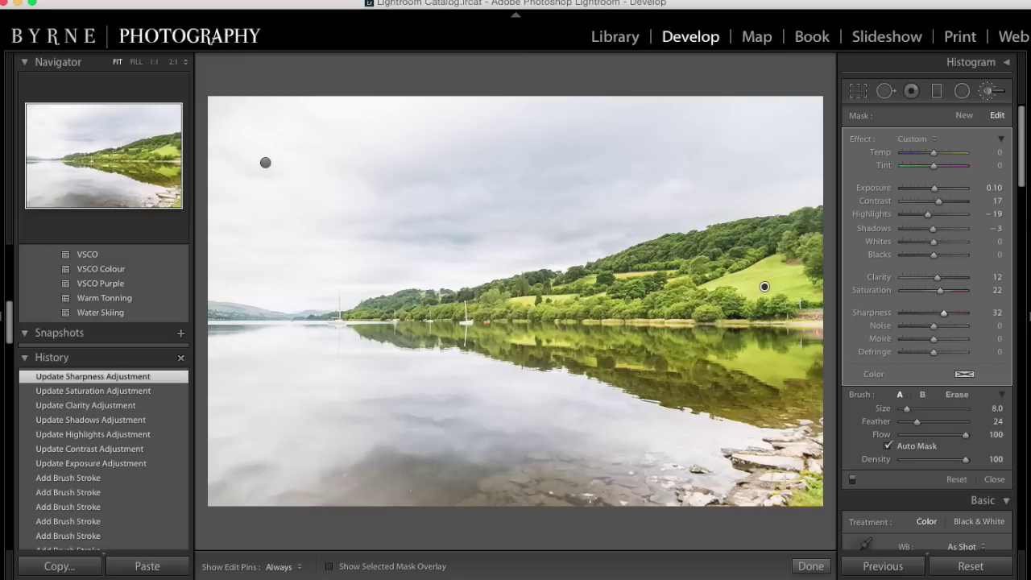
Close the brush adjustment and inspect the trees' sharpening in the Detail preview
left_click(809, 566)
scroll(924, 417, "down", 5)
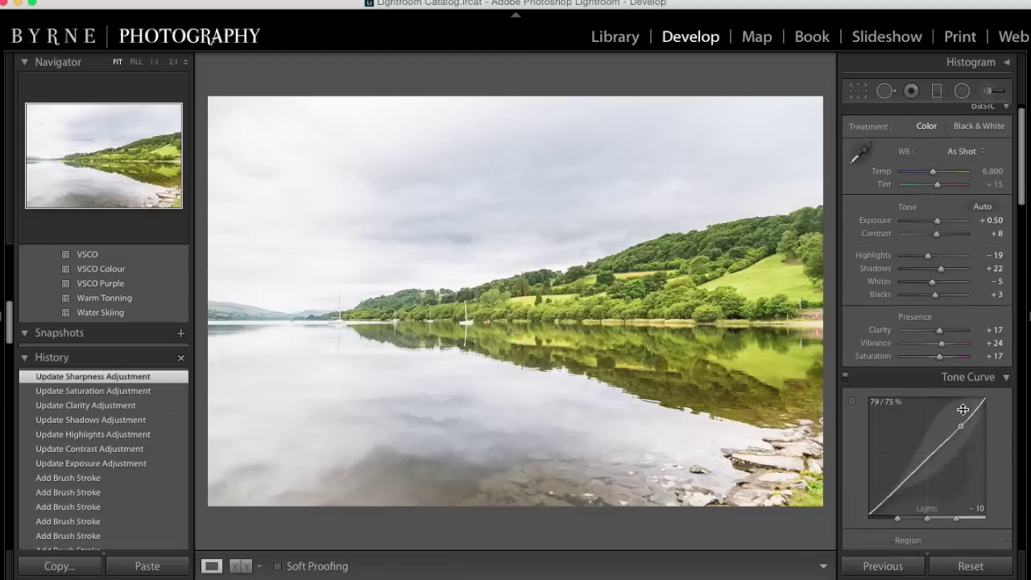
scroll(962, 408, "down", 5)
scroll(962, 408, "down", 5)
scroll(962, 408, "down", 3)
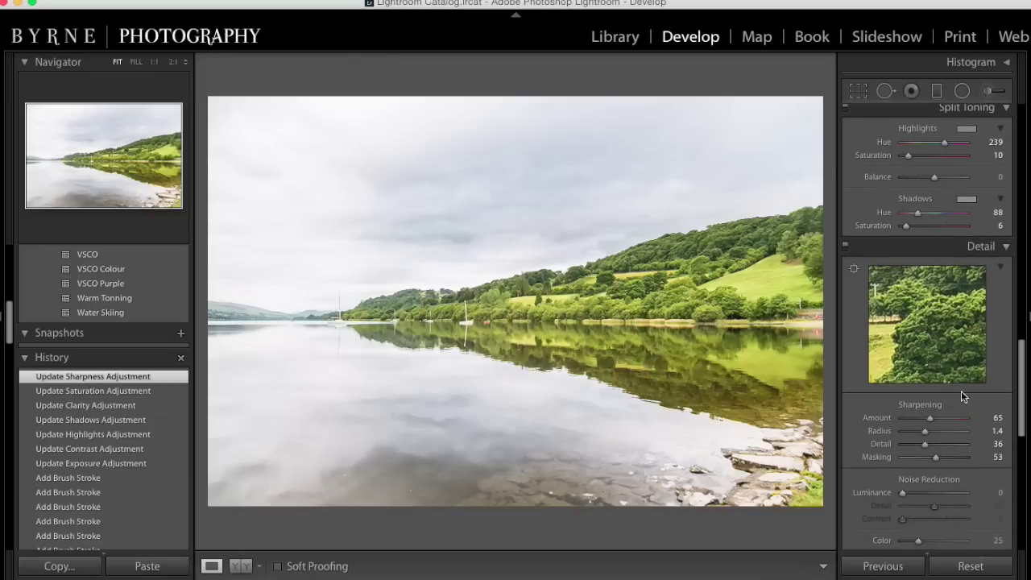
left_click(941, 326)
mouse_move(941, 326)
left_mouse_down()
mouse_move(950, 304)
mouse_move(966, 299)
left_mouse_up()
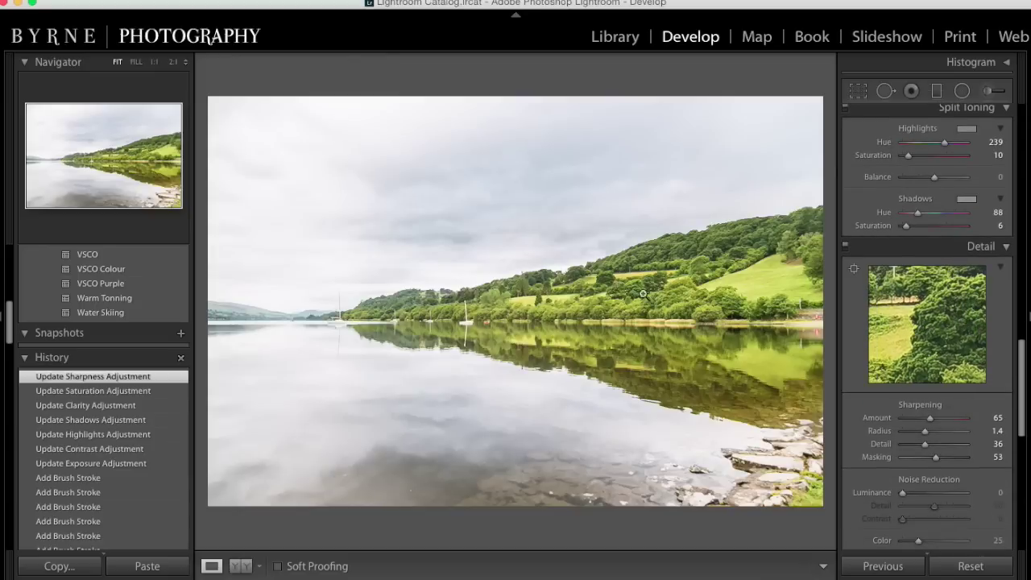
Apply a post-crop vignette amount of -23 and return to the Basic panel
scroll(937, 467, "down", 10)
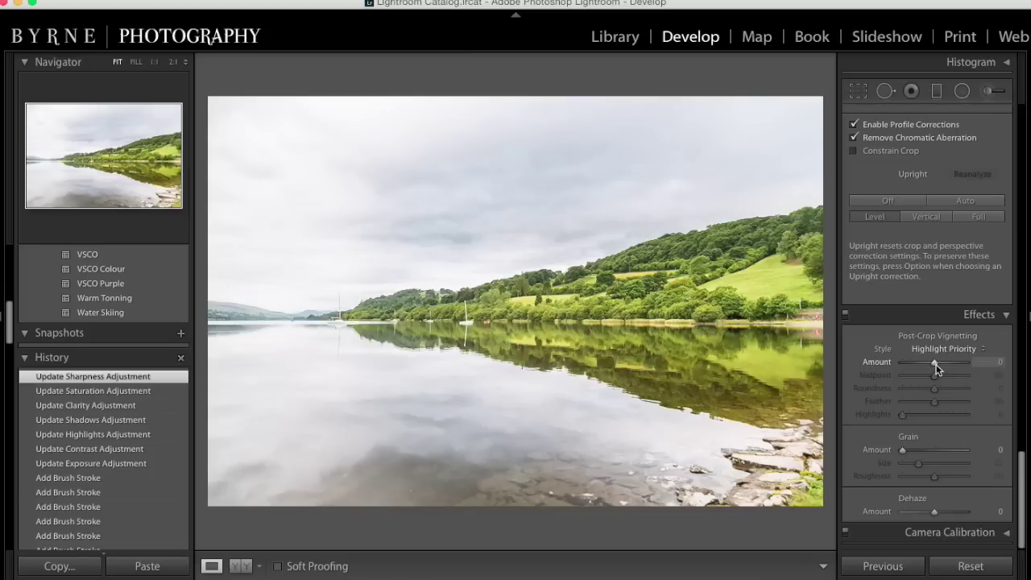
left_click_drag(933, 366, 925, 366)
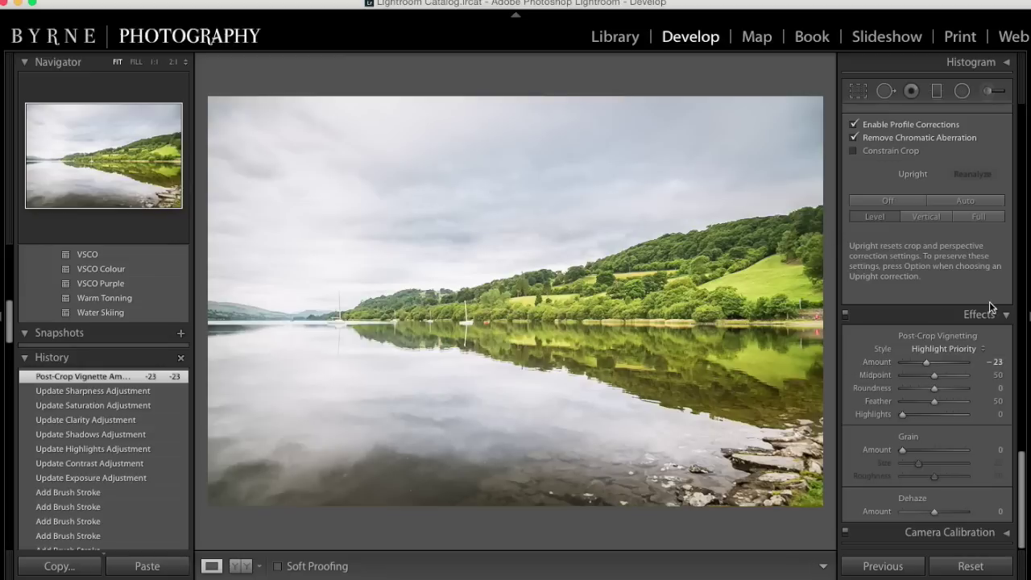
scroll(991, 306, "up", 10)
scroll(971, 305, "up", 10)
scroll(971, 304, "up", 5)
scroll(970, 304, "up", 1)
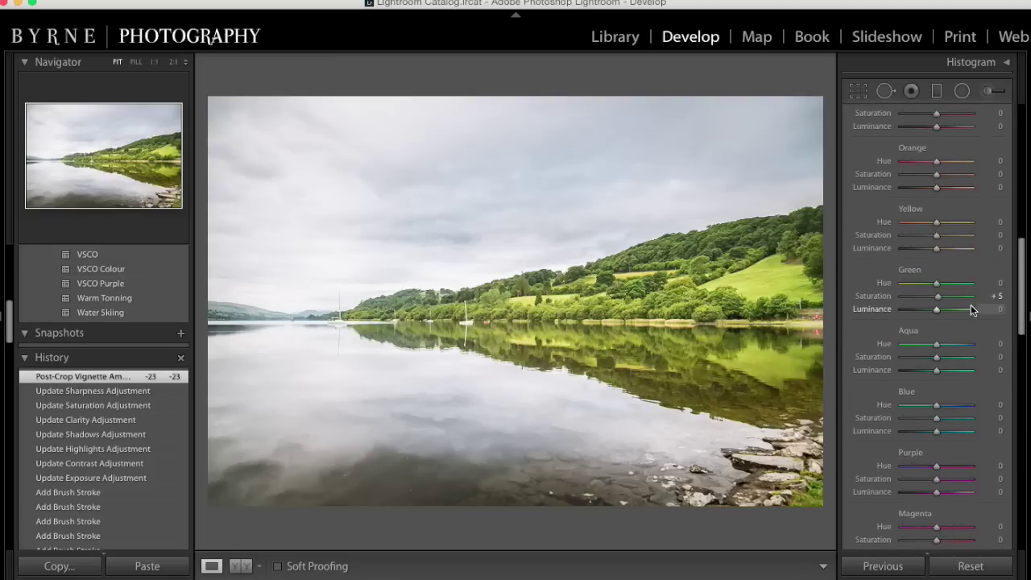
scroll(970, 304, "up", 10)
scroll(958, 304, "up", 5)
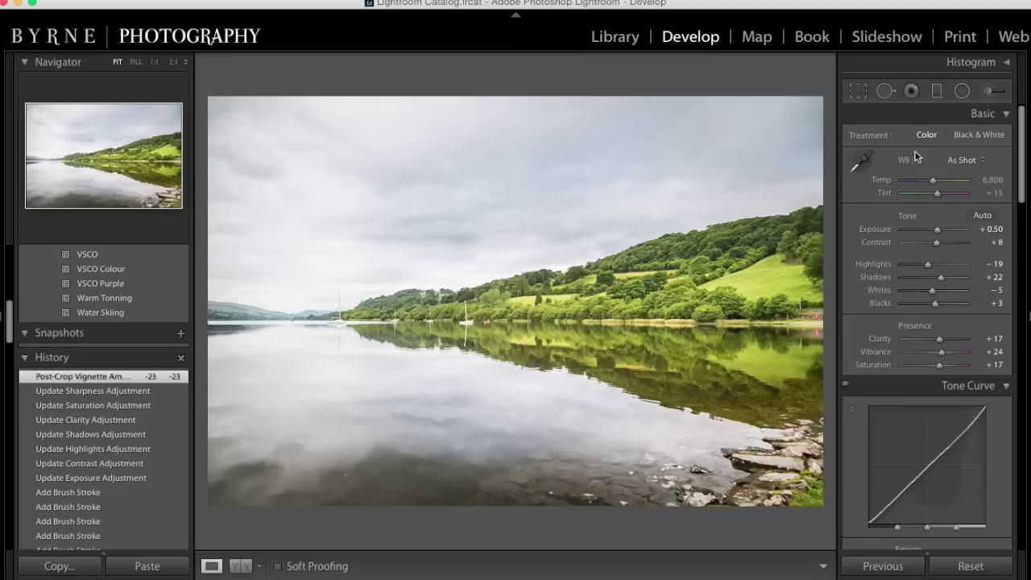
left_click(858, 91)
Set the crop aspect ratio to 16 x 9 and shrink the frame to trim the edges
left_click(966, 141)
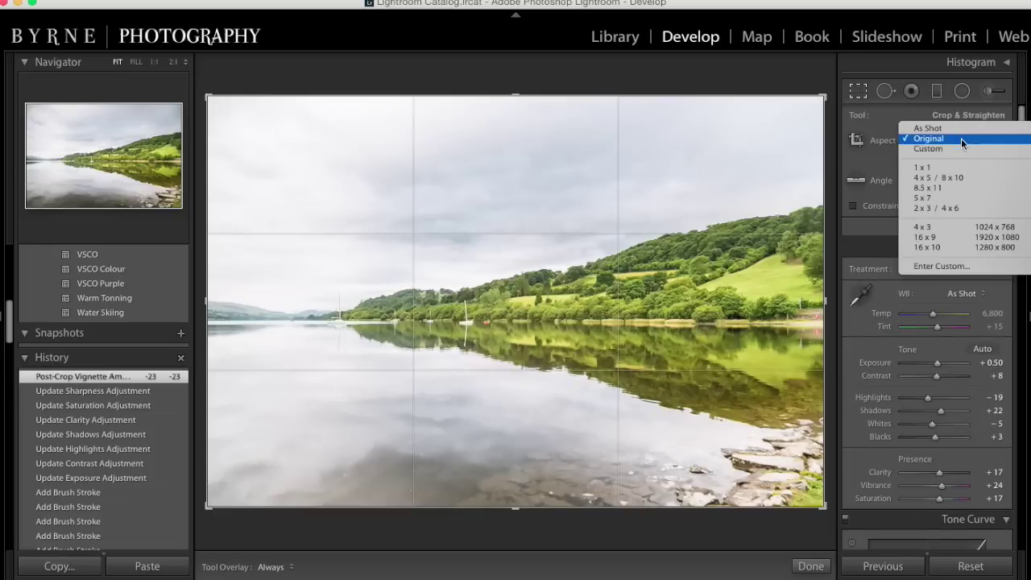
left_click(965, 238)
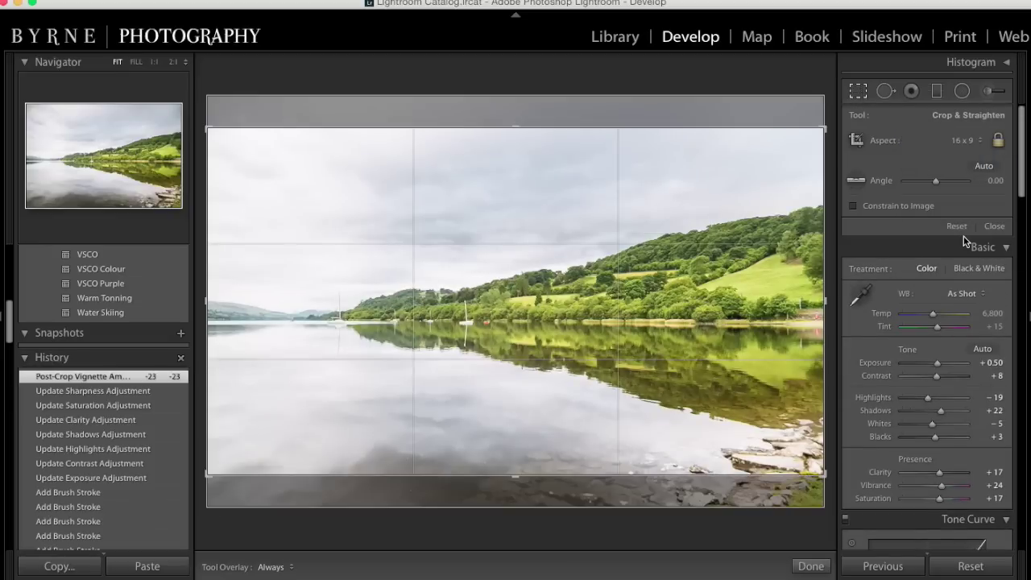
left_click_drag(520, 476, 510, 446)
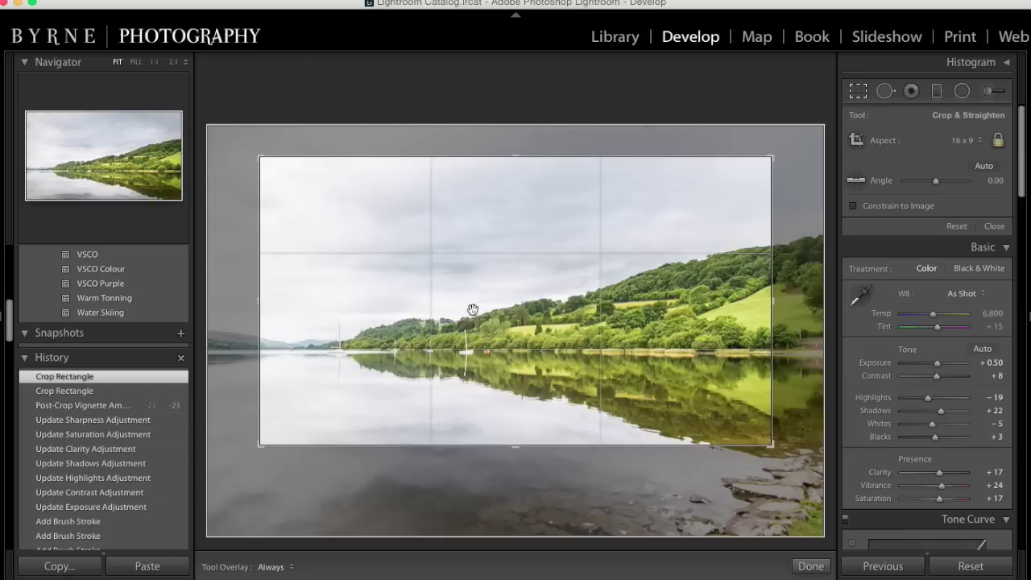
left_click_drag(675, 328, 675, 314)
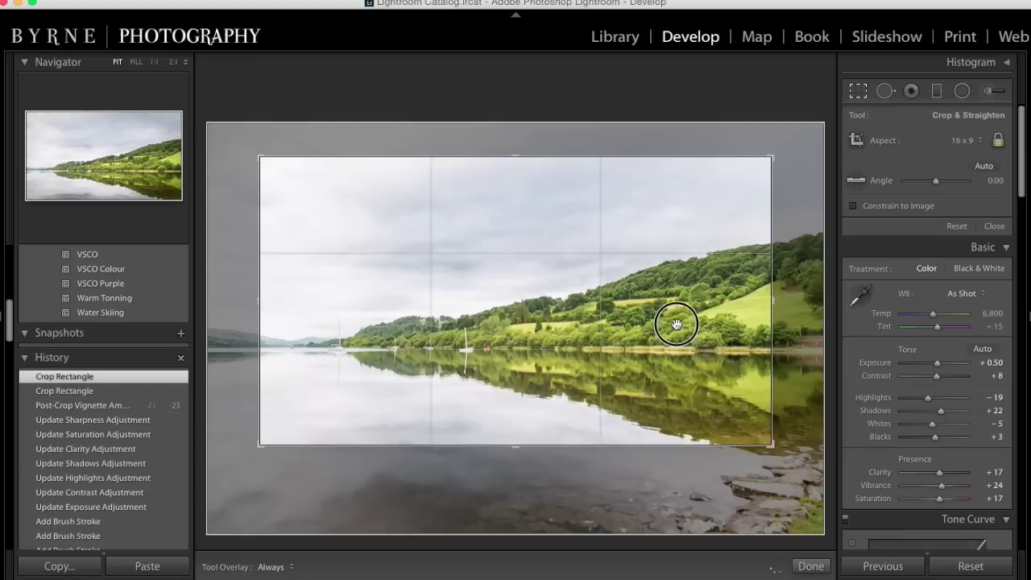
left_click(770, 442)
Shift the photo up inside the crop, tighten the top-right corner, and apply the crop
left_click_drag(698, 349, 697, 359)
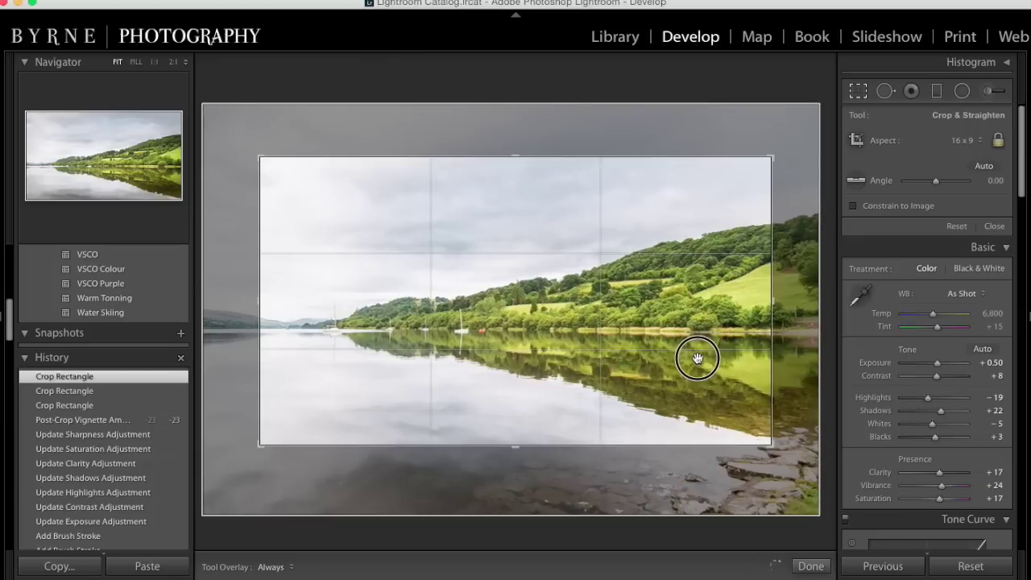
left_click_drag(697, 357, 697, 358)
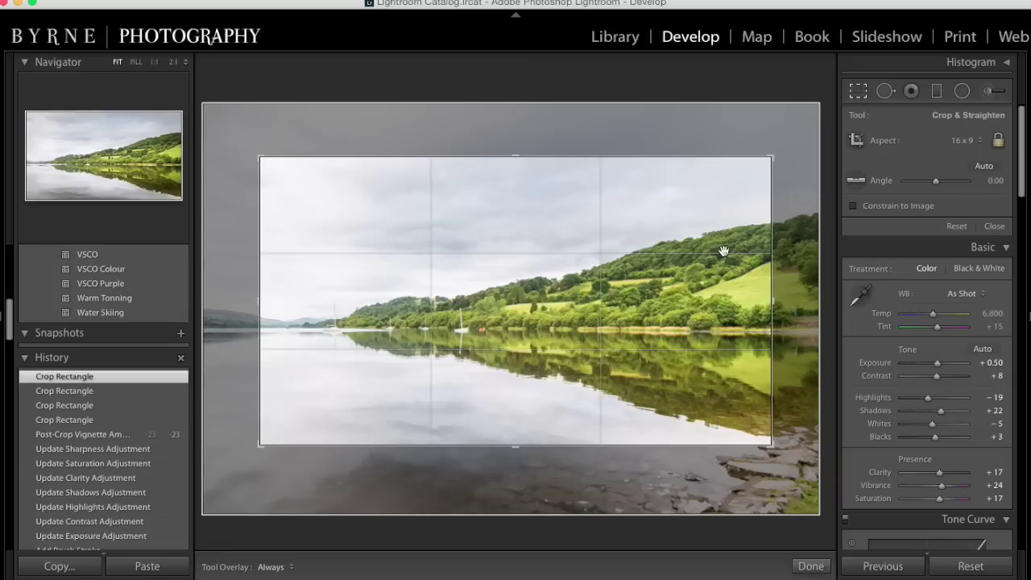
left_click_drag(769, 157, 762, 163)
left_click_drag(700, 246, 702, 239)
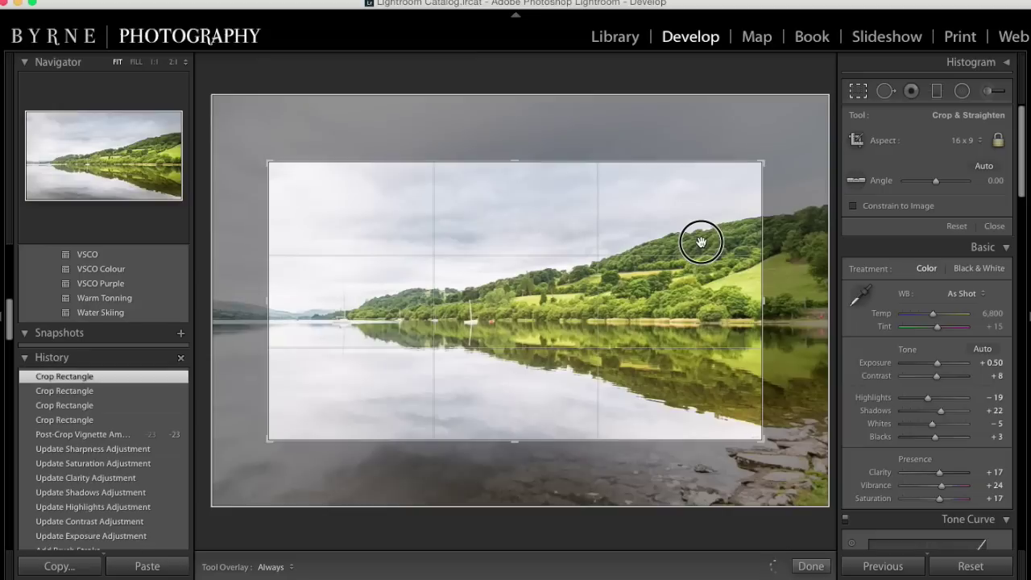
left_click(763, 162)
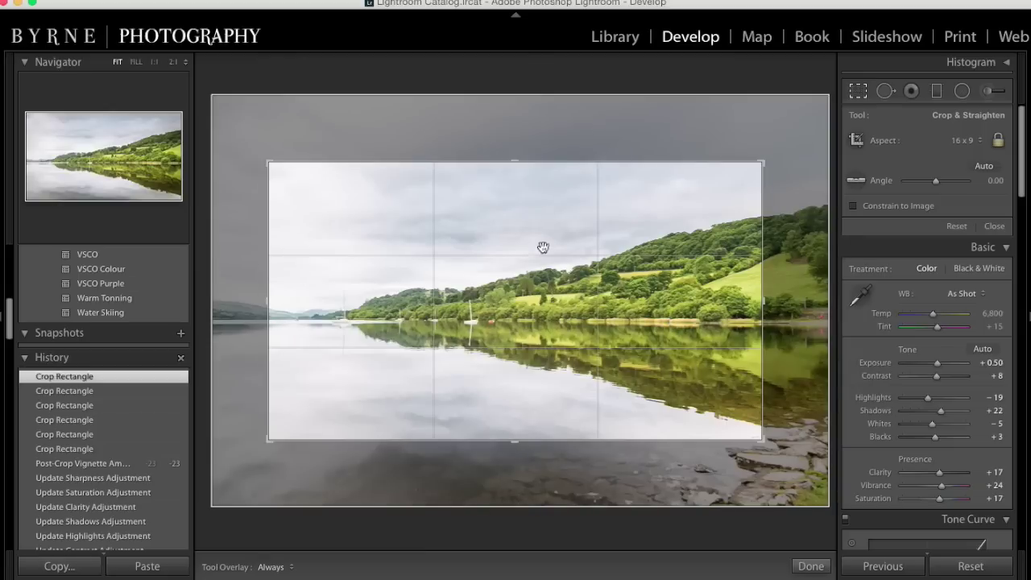
left_click_drag(741, 224, 741, 216)
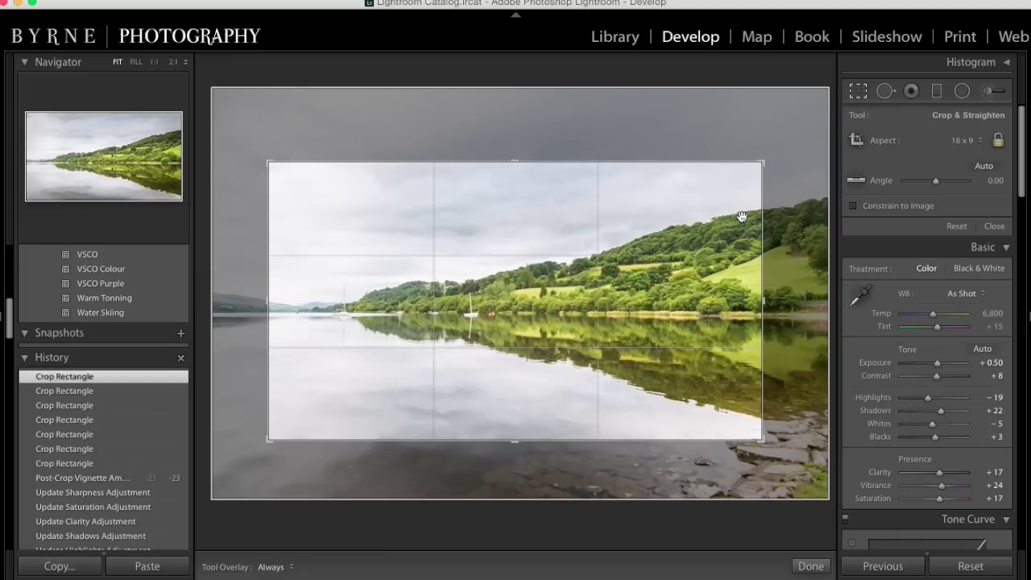
left_click(815, 566)
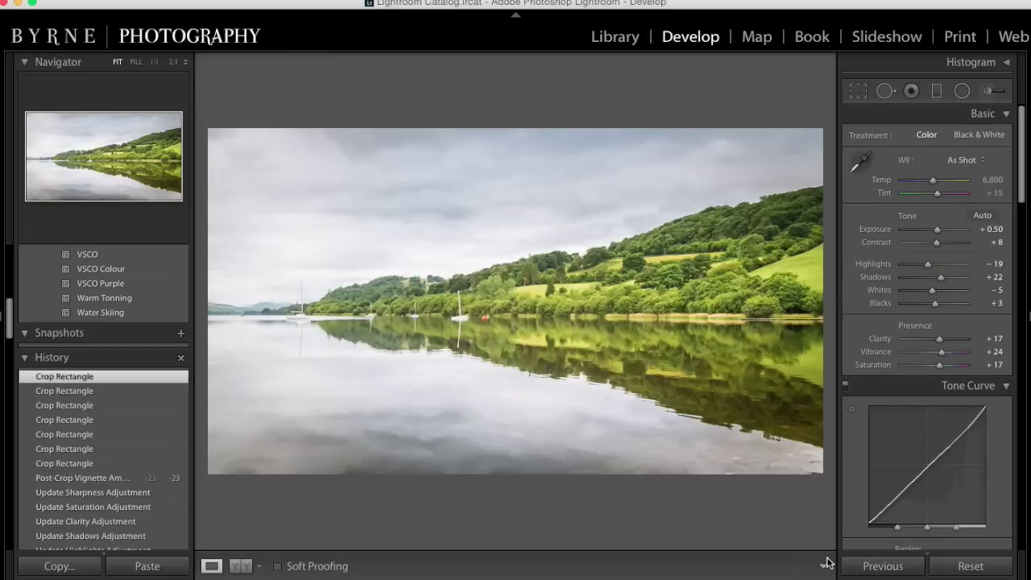
Go to Post-Crop Vignetting and lighten the vignette Amount to -19
scroll(914, 382, "down", 5)
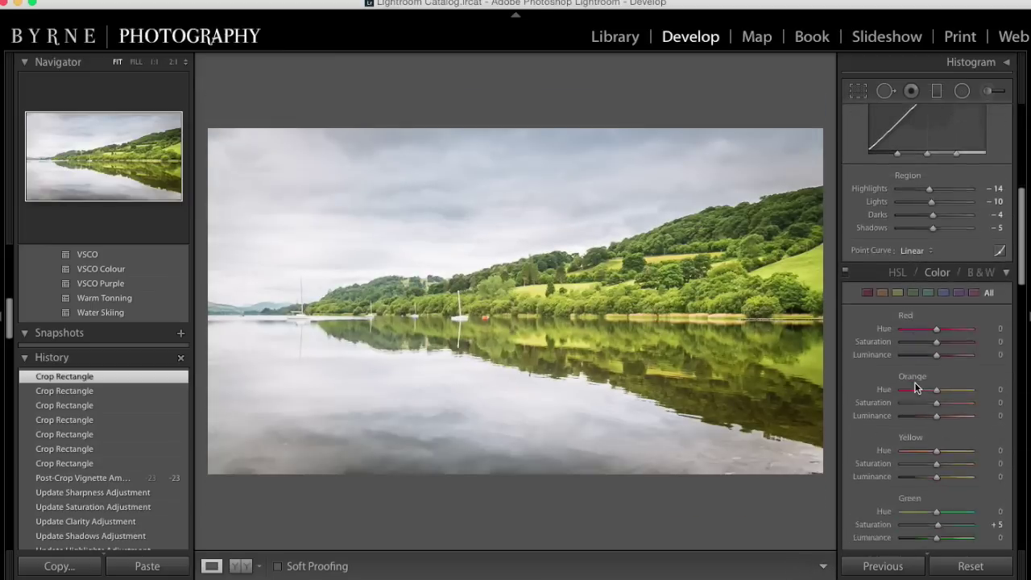
scroll(914, 382, "down", 5)
scroll(911, 380, "down", 2)
scroll(914, 380, "down", 5)
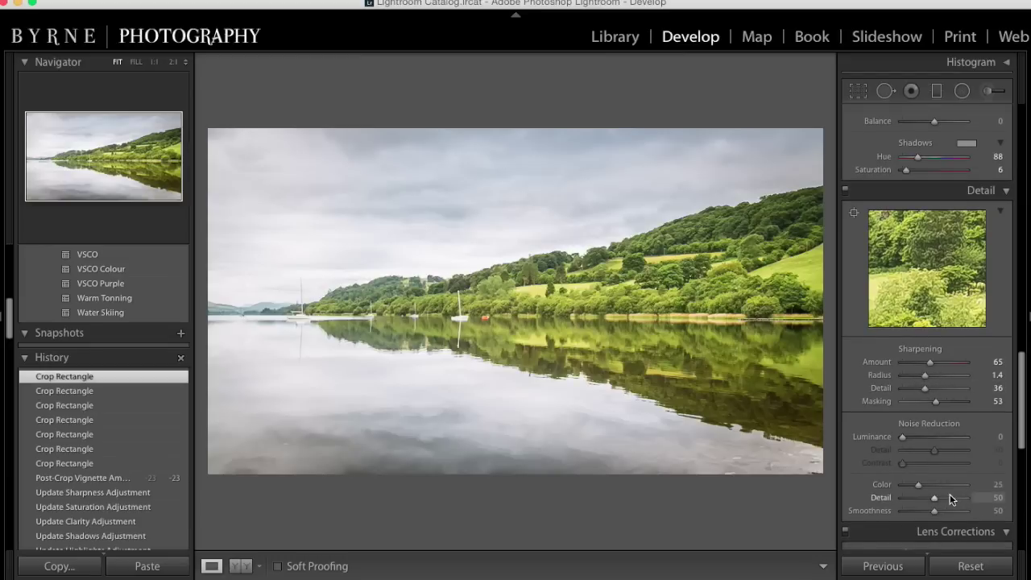
scroll(951, 483, "down", 3)
scroll(951, 480, "down", 5)
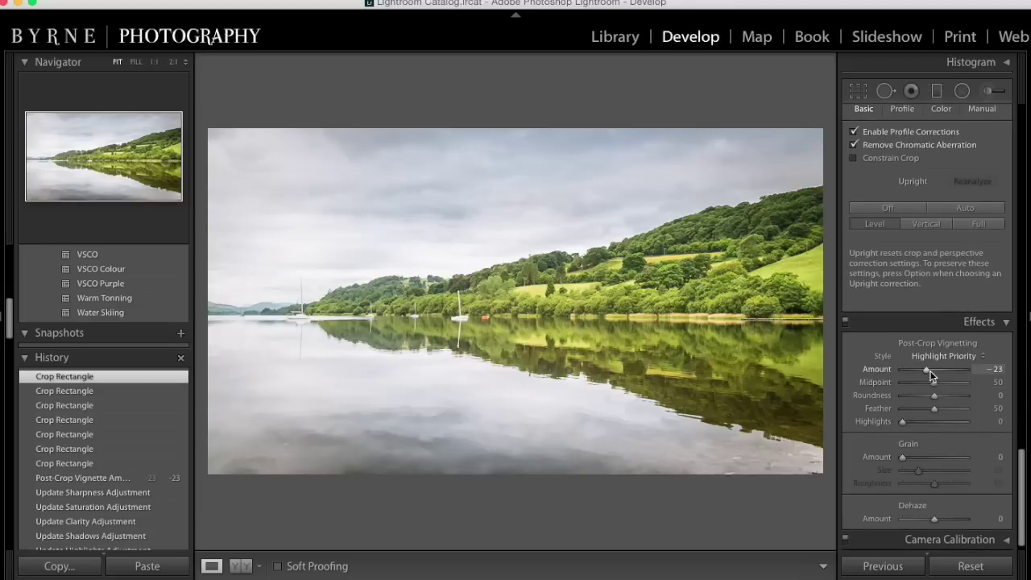
left_click_drag(927, 368, 929, 370)
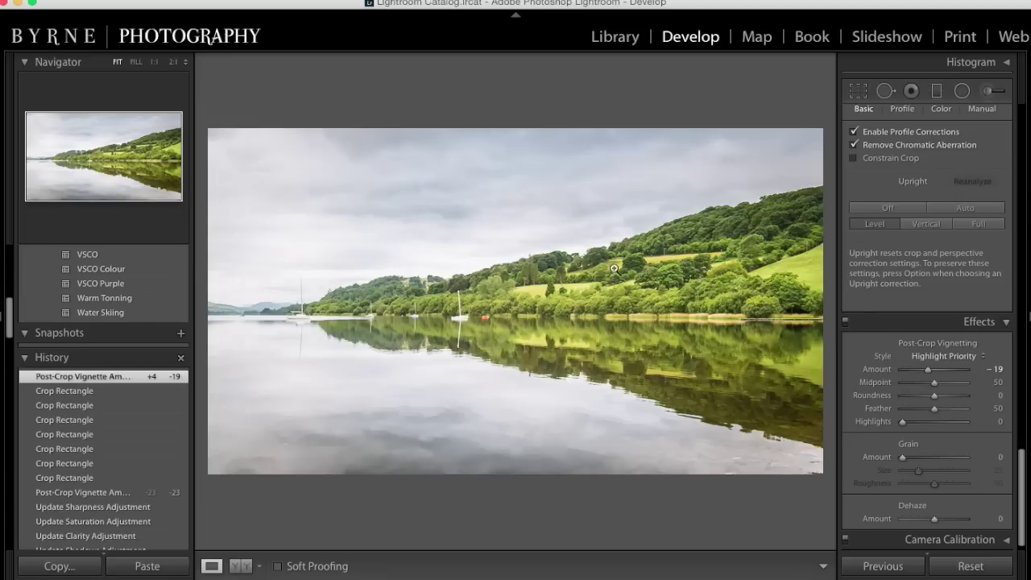
Set the vignette Midpoint to 16 and Feather to 58
left_click_drag(934, 381, 923, 385)
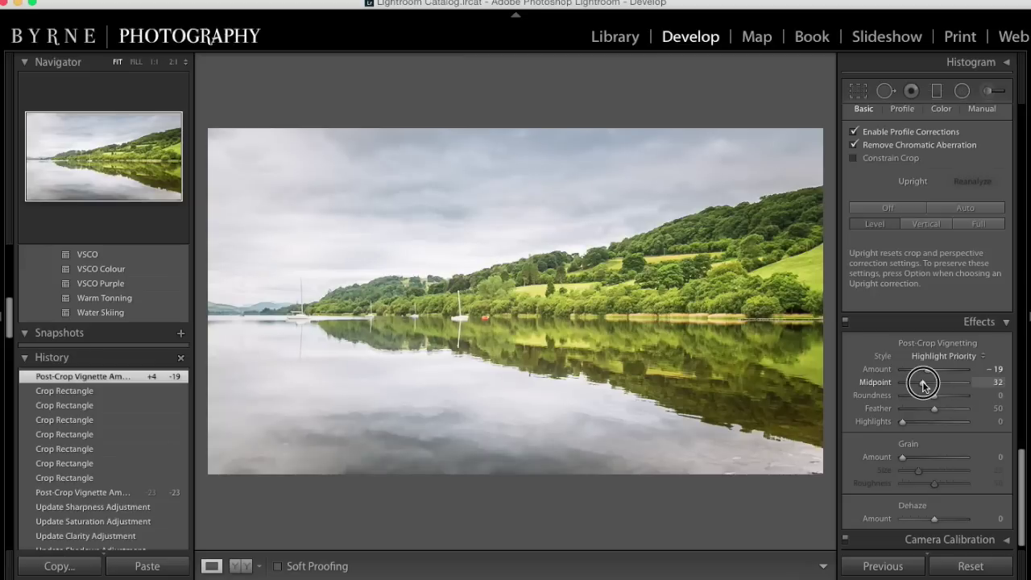
left_click_drag(924, 385, 919, 387)
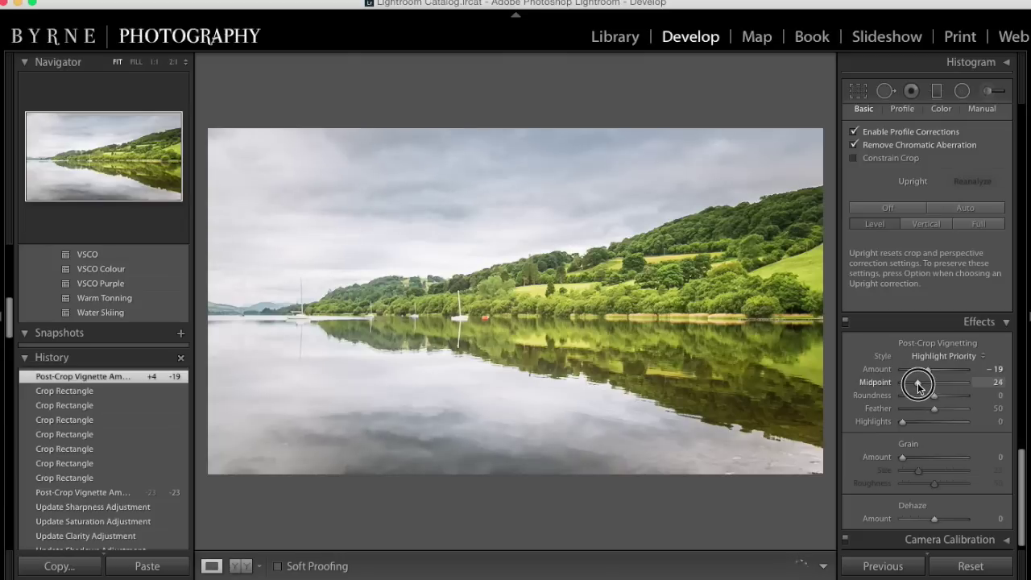
left_click_drag(919, 382, 919, 383)
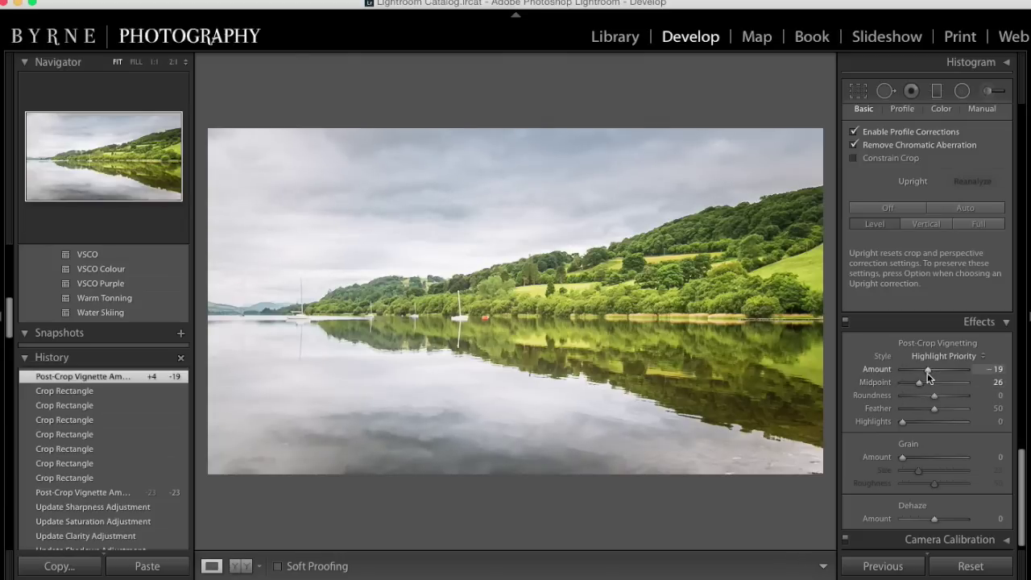
mouse_move(930, 409)
left_mouse_down()
mouse_move(908, 412)
mouse_move(936, 410)
mouse_move(912, 386)
left_mouse_up()
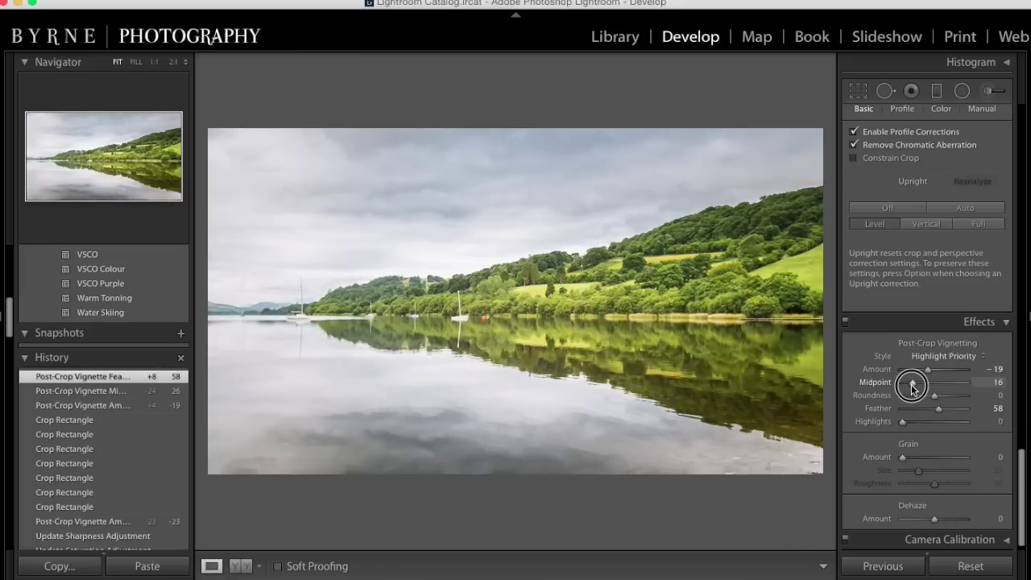
left_click_drag(911, 390, 911, 390)
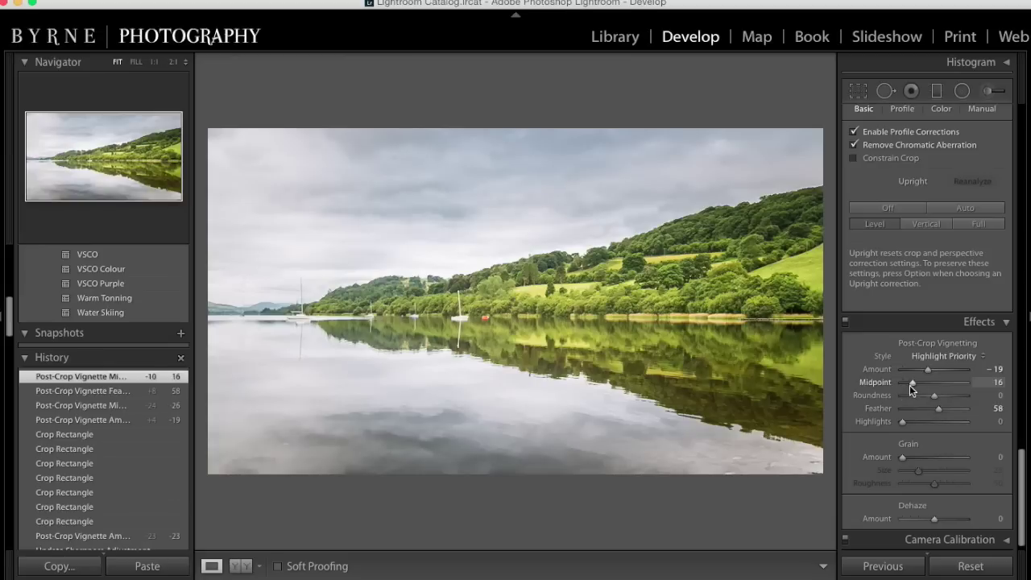
scroll(931, 409, "down", 1)
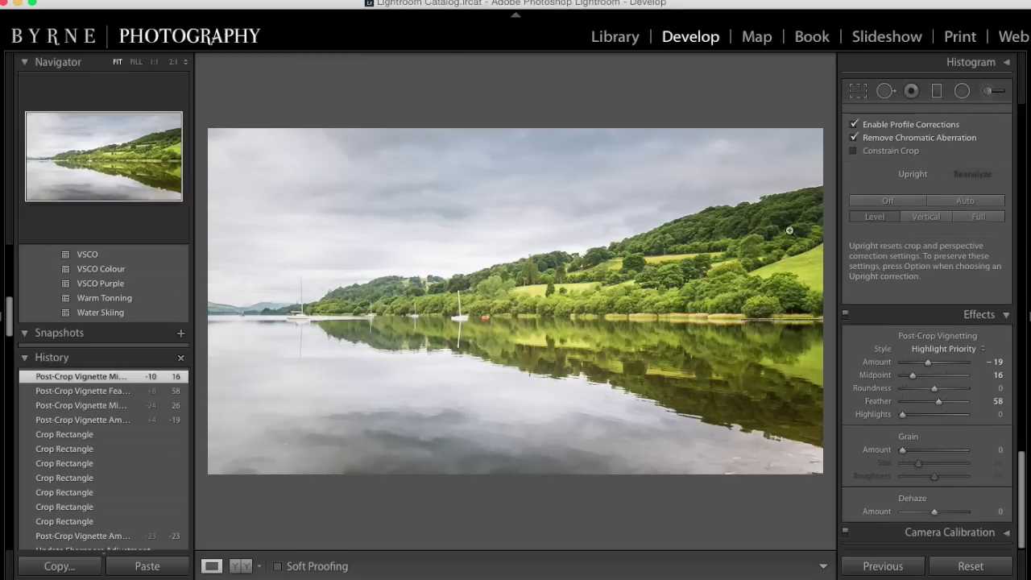
Collapse the left and right panels, the module switcher and the toolbar around the lake photo
scroll(960, 351, "up", 5)
scroll(960, 345, "up", 10)
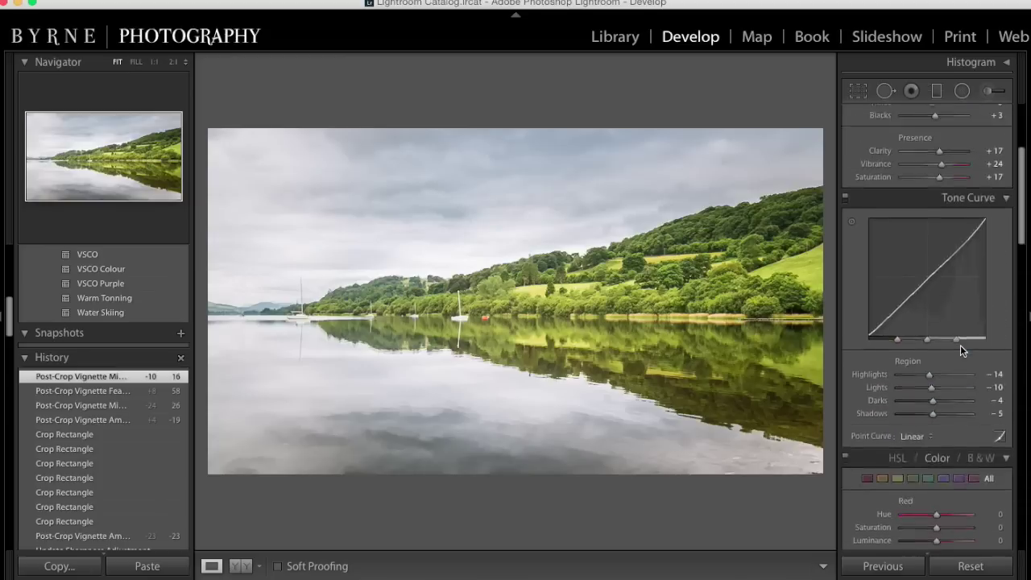
scroll(959, 345, "up", 5)
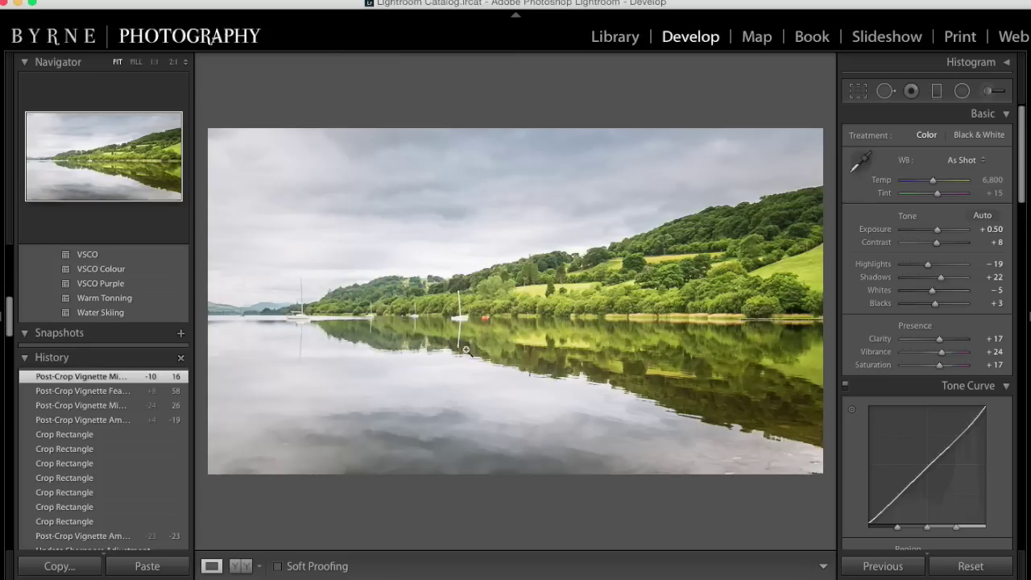
left_click(4, 322)
left_click(1029, 315)
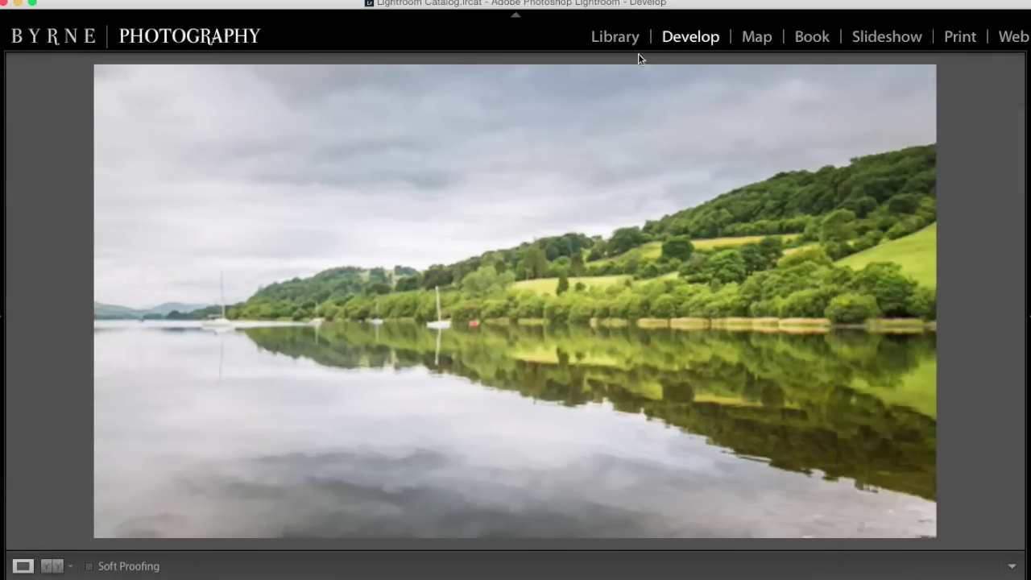
left_click(515, 14)
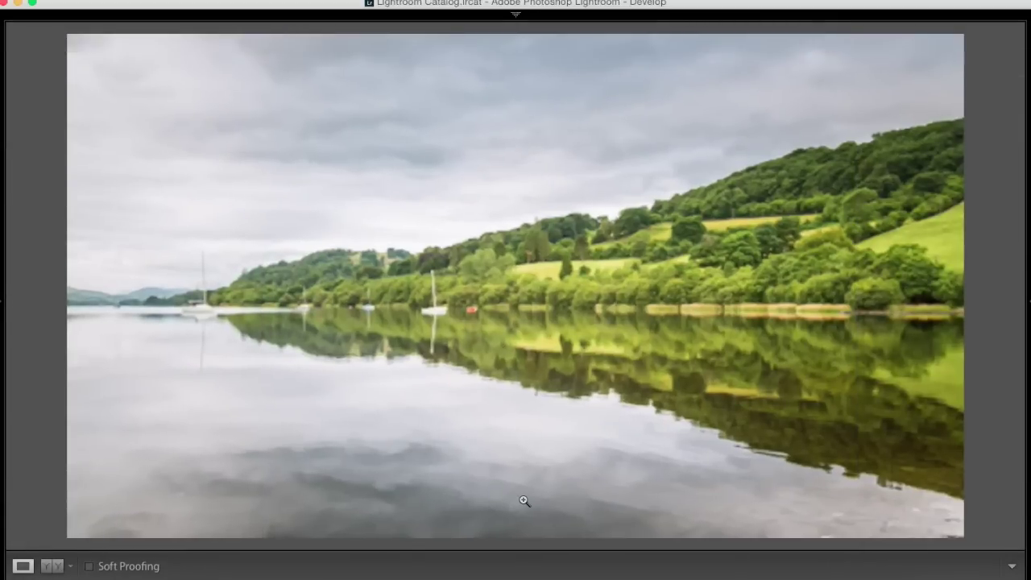
key("t")
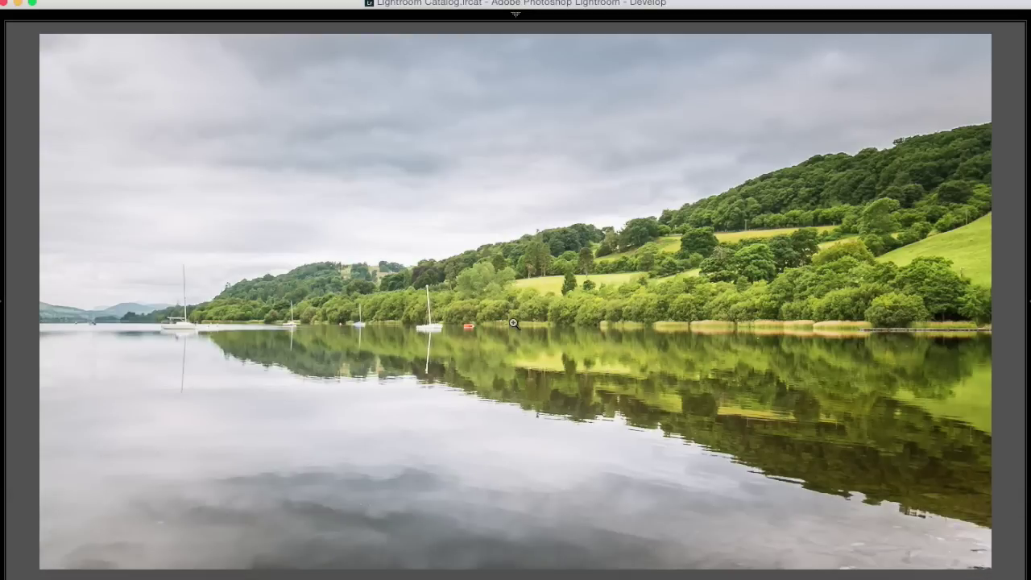
Show the Before/After side-by-side view of the lake photo with the toolbar hidden
key("t")
left_click(50, 568)
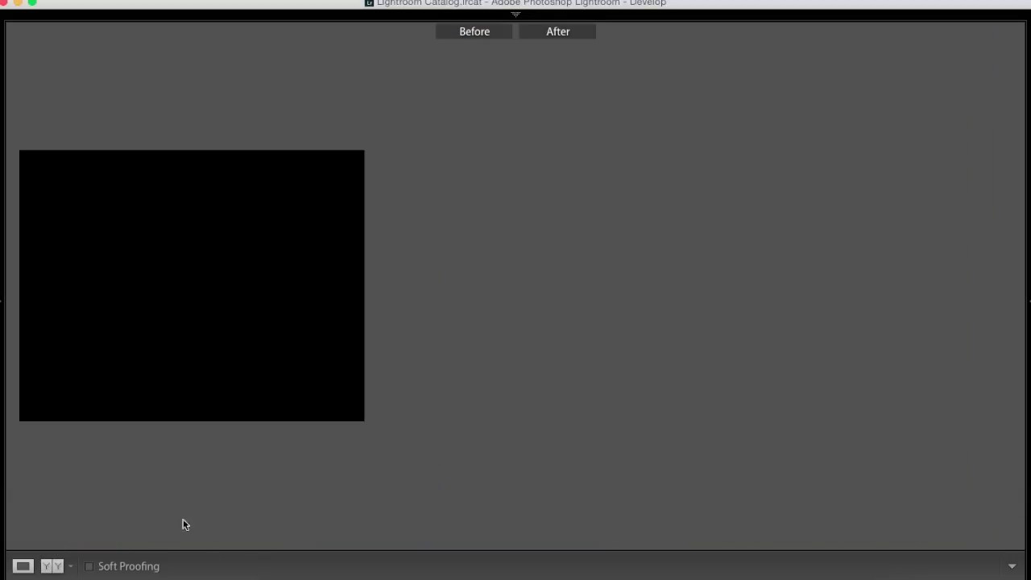
key("t")
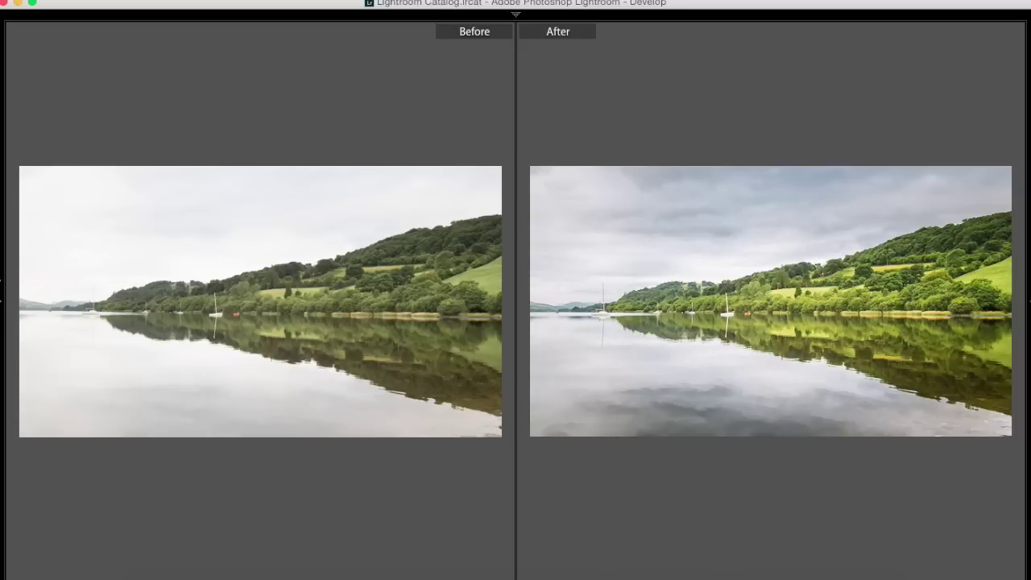
Restore the side panels, toolbar and module switcher, and return to the single Loupe view
left_click(2, 310)
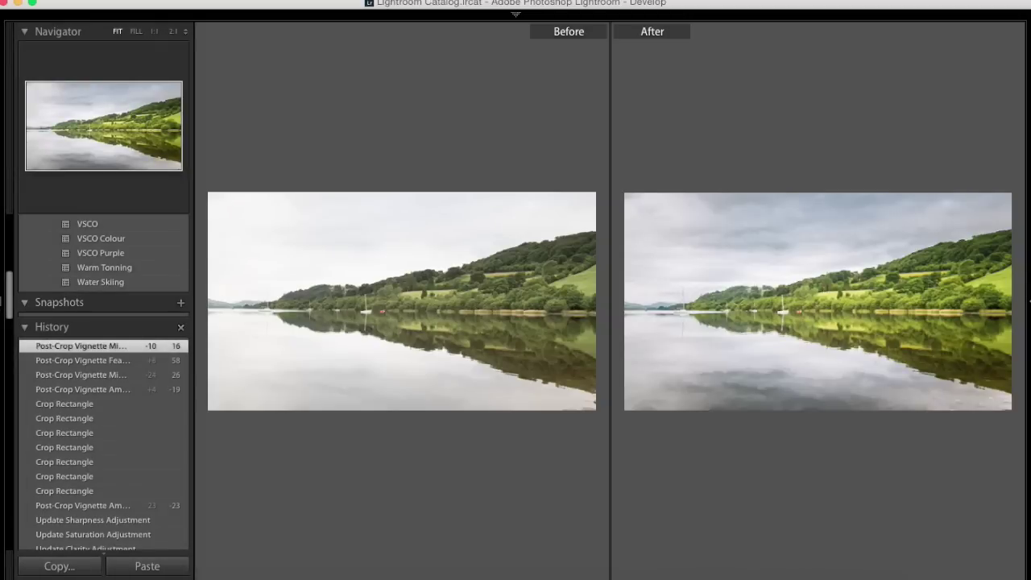
left_click(1029, 299)
key("t")
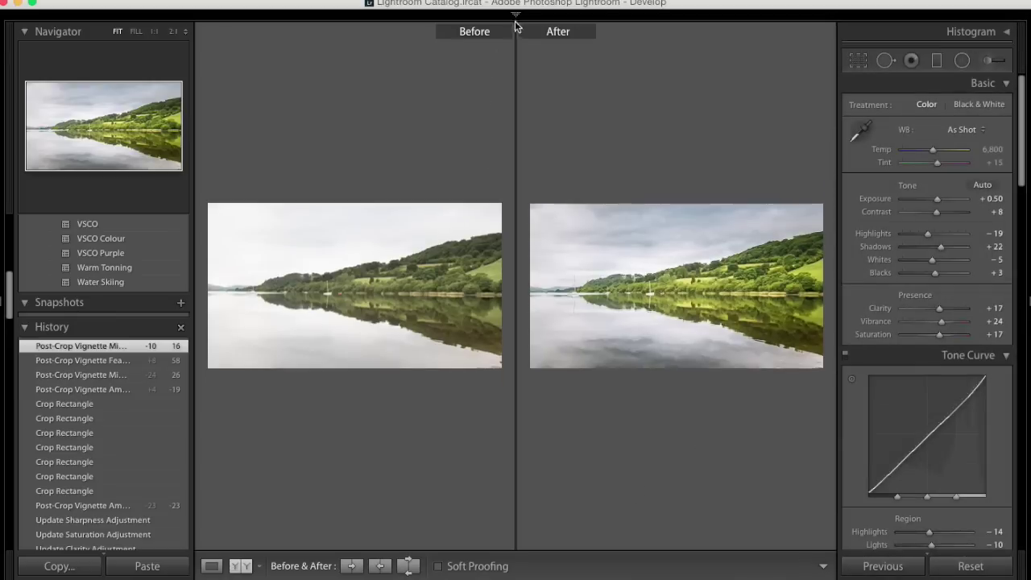
left_click(516, 14)
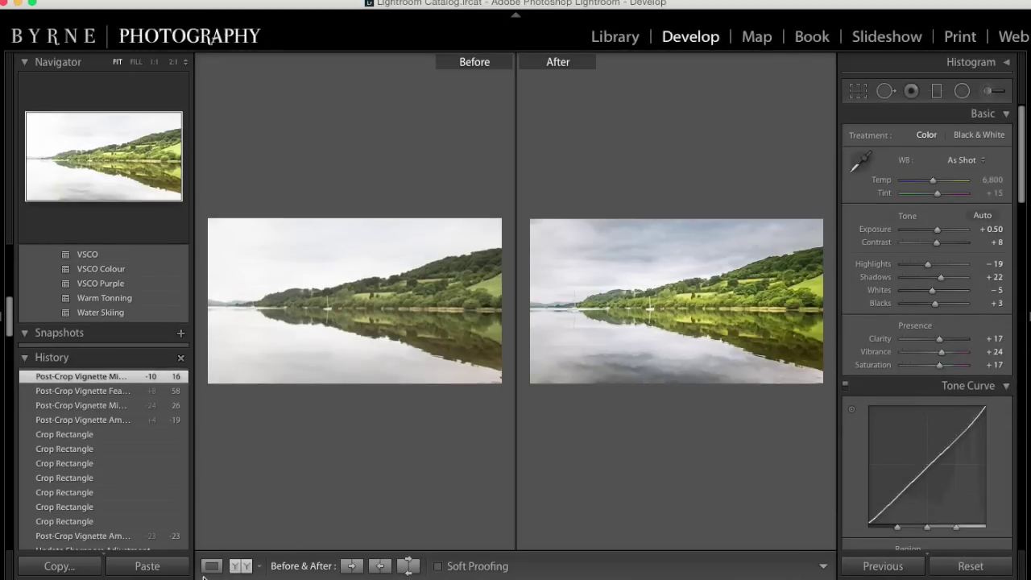
left_click(210, 565)
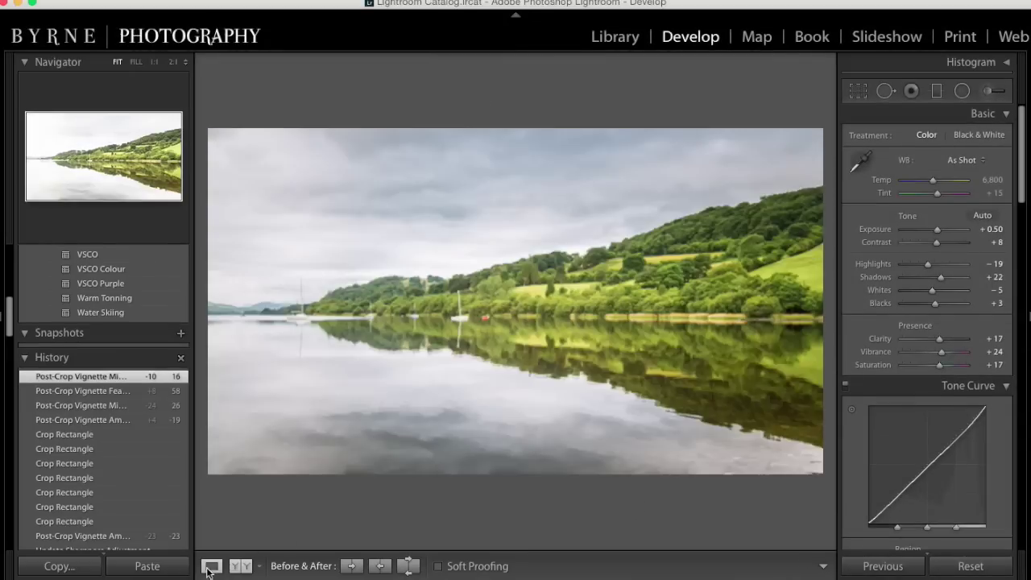
Zoom to 1:1 on the wooded hillside, pan to the treeline against the sky, then zoom out
left_click(2, 319)
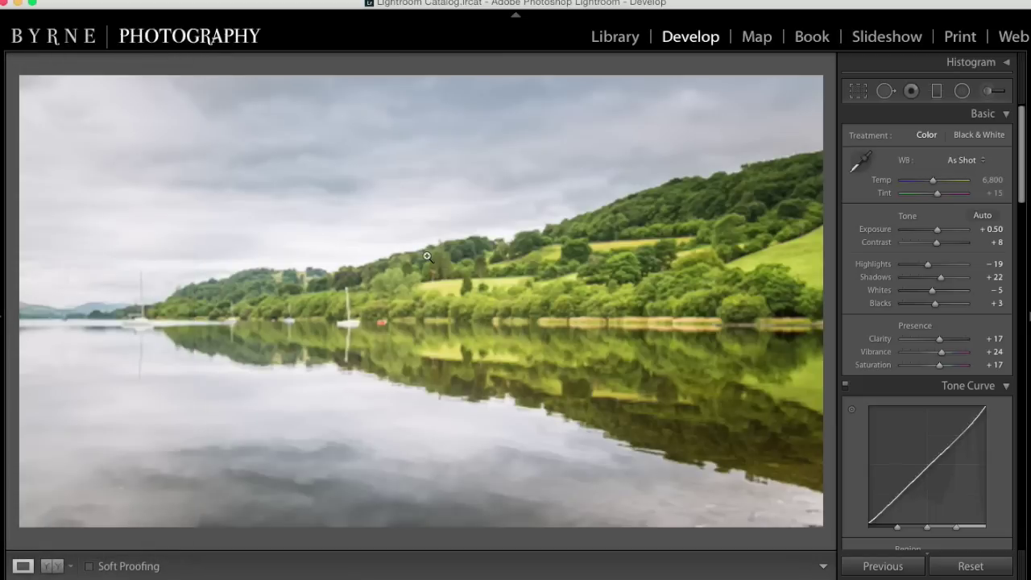
left_click(696, 179)
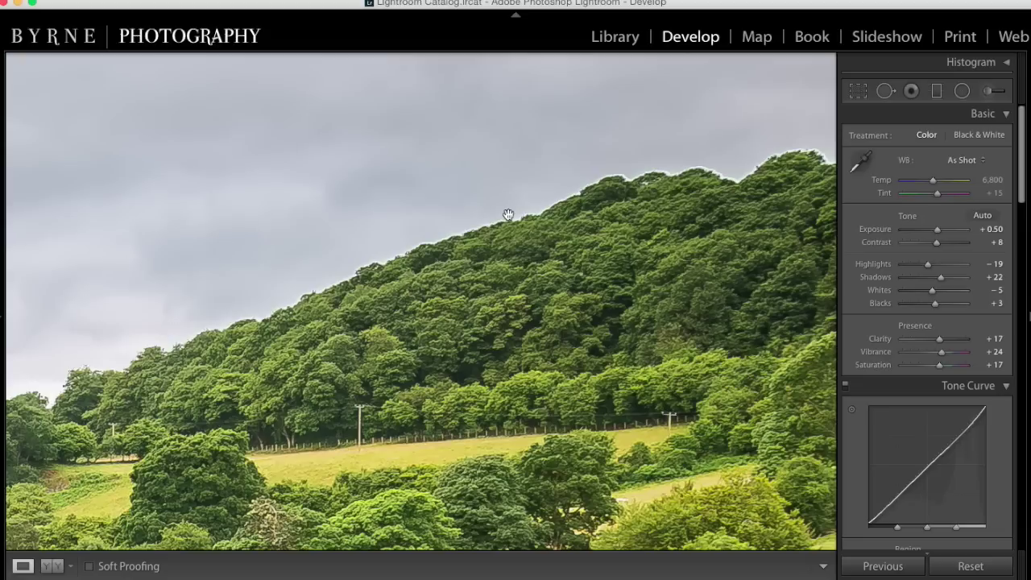
left_click_drag(685, 239, 322, 294)
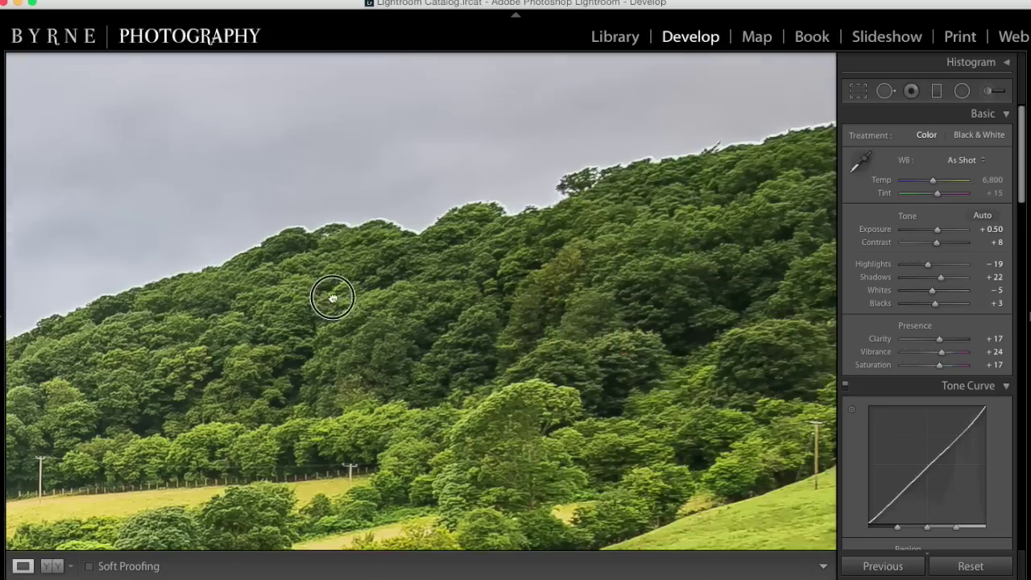
left_click_drag(802, 227, 545, 288)
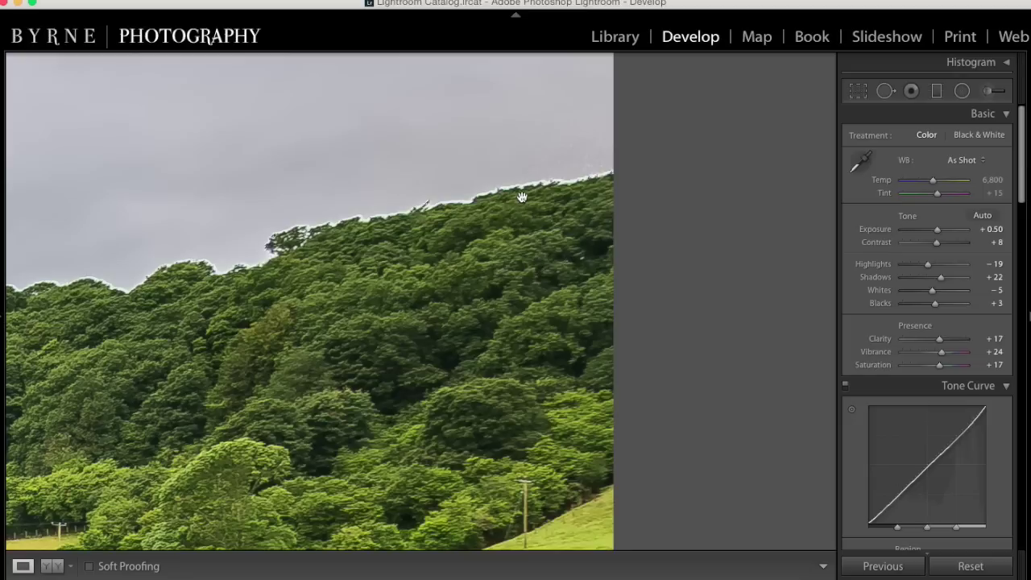
left_click_drag(588, 211, 561, 281)
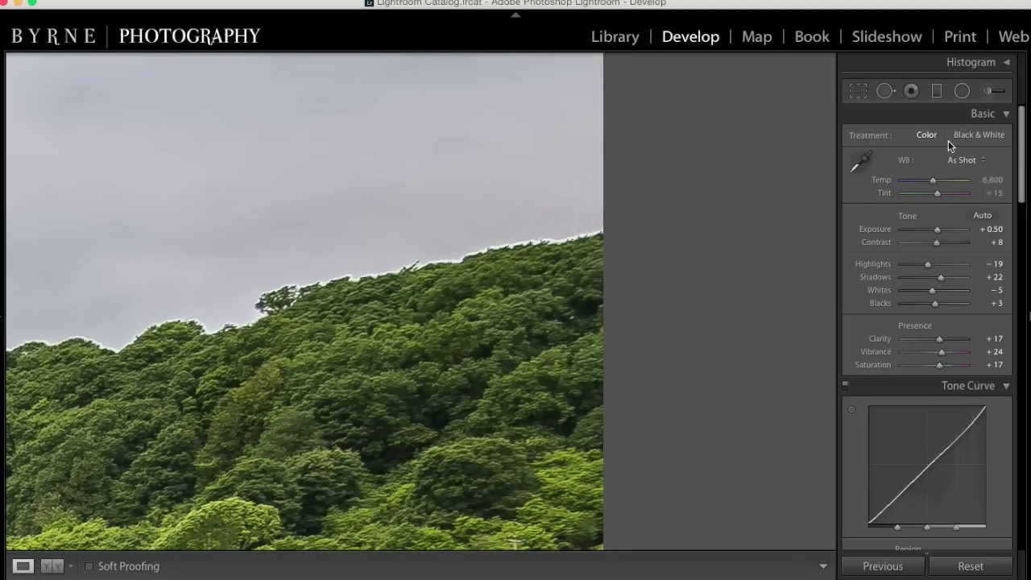
left_click(362, 228)
Reopen the brush adjustment, zoom in, and paint a stroke along the upper-right treeline
left_click(987, 92)
left_click(987, 92)
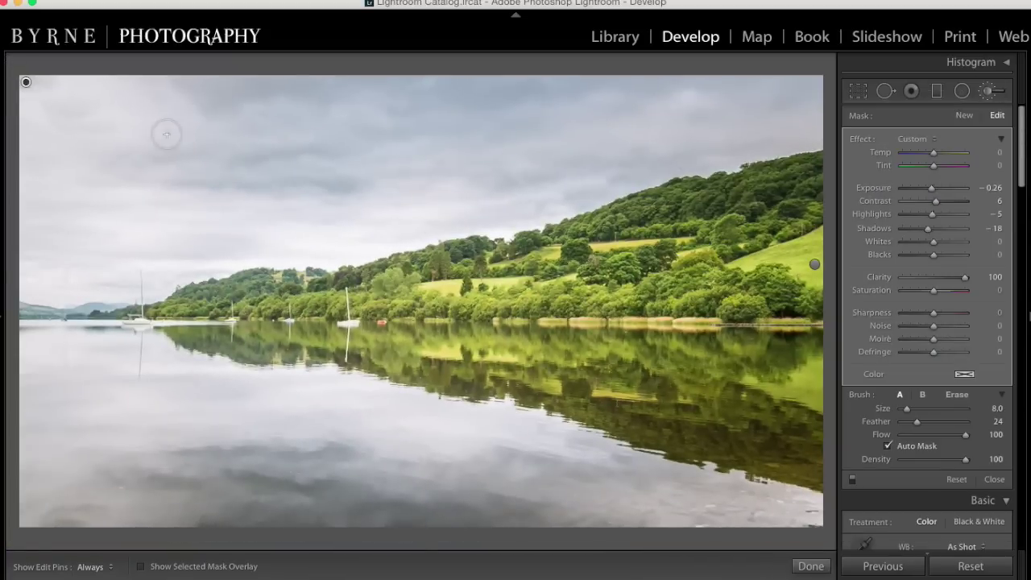
left_click(2, 322)
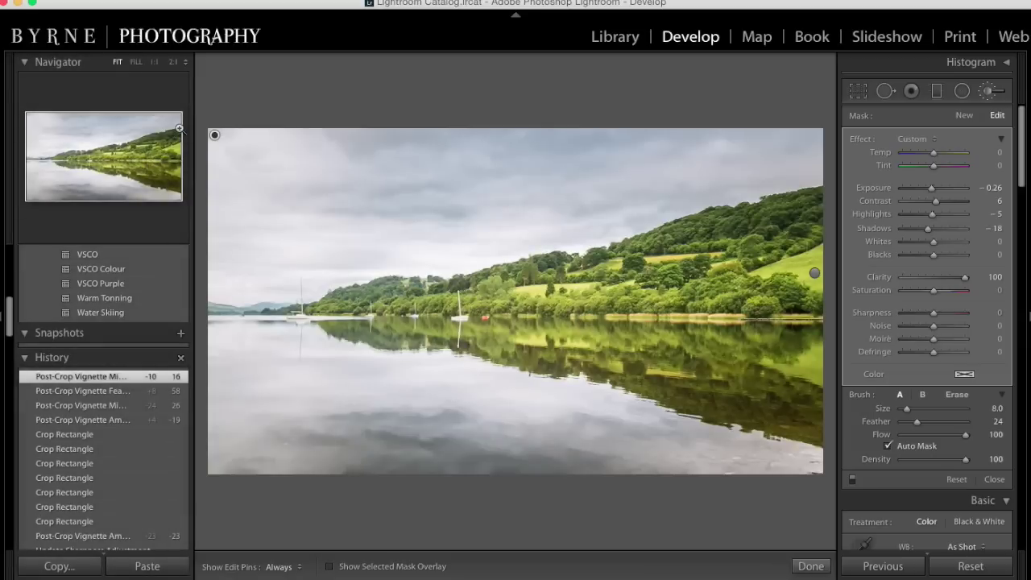
left_click(180, 128)
scroll(520, 280, "up", 3)
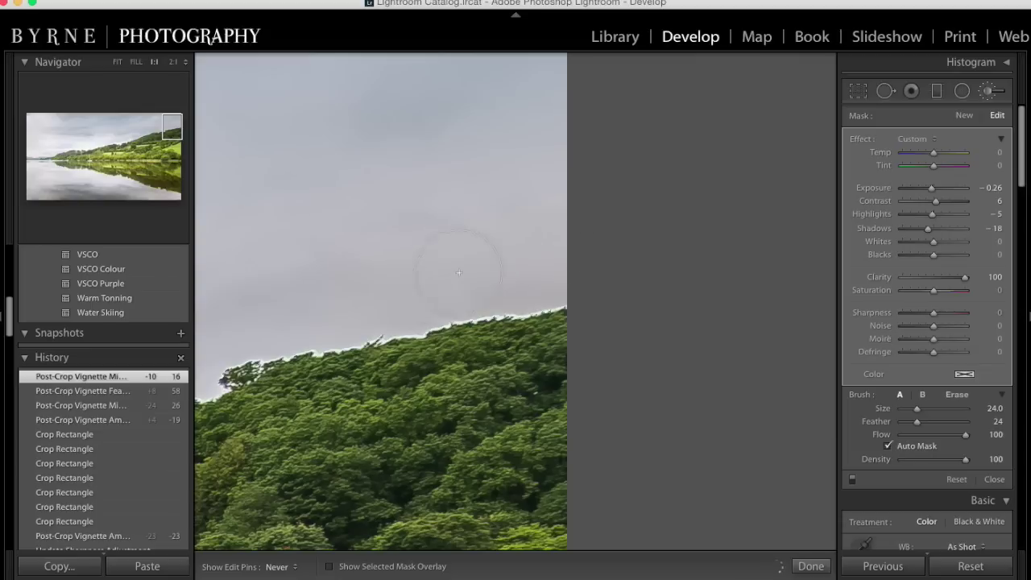
left_click(532, 240)
key("z")
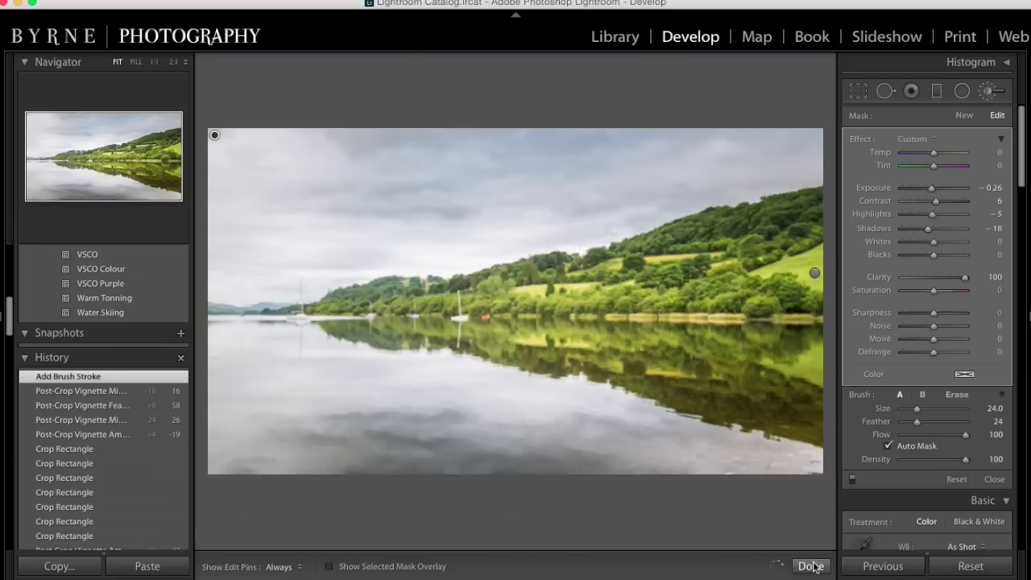
left_click(809, 566)
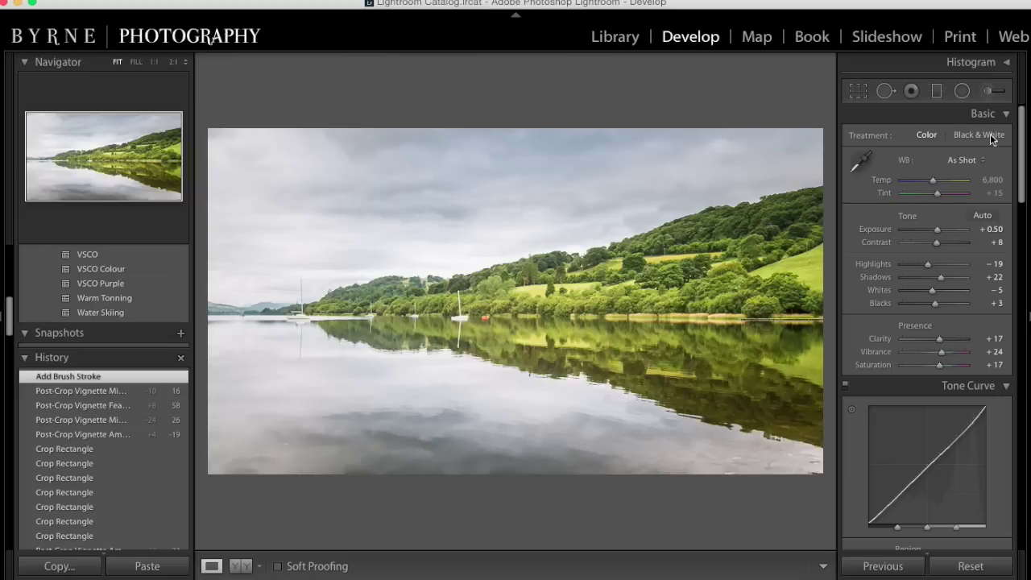
Reset the brush Clarity, Exposure and Shadows to zero, then revert to the Post-Crop Vignette history state
left_click(988, 91)
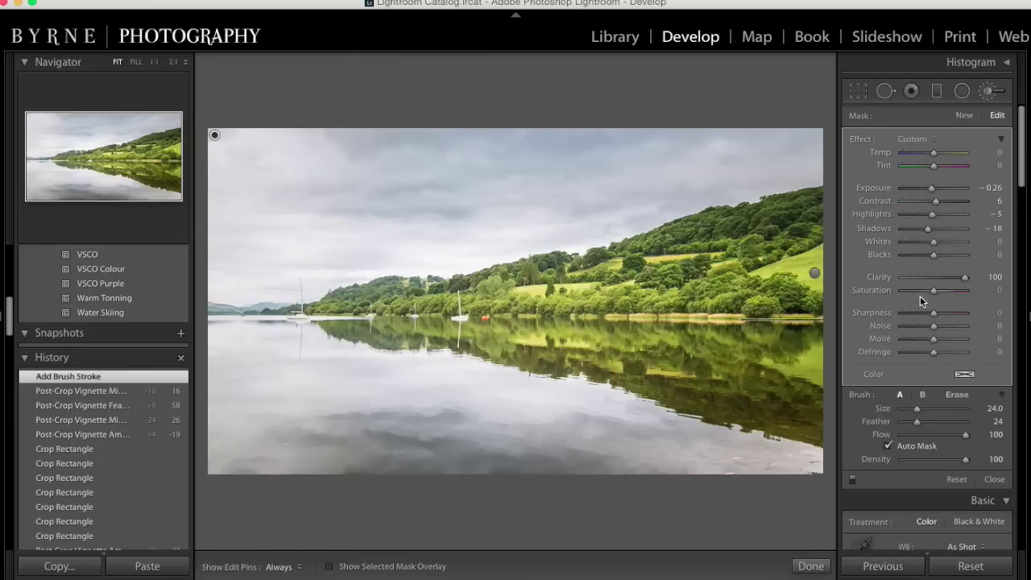
double_click(963, 281)
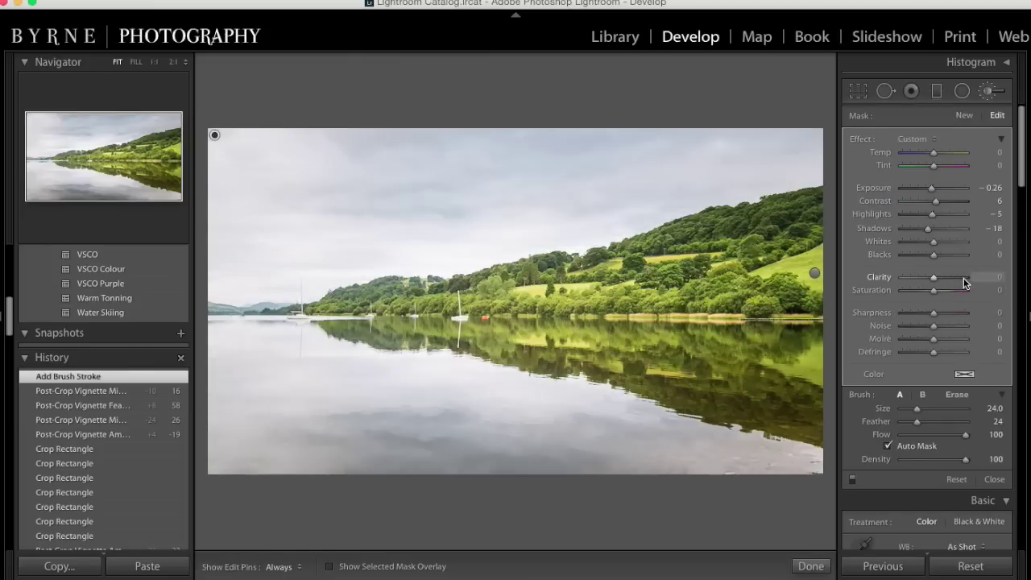
double_click(934, 189)
double_click(928, 228)
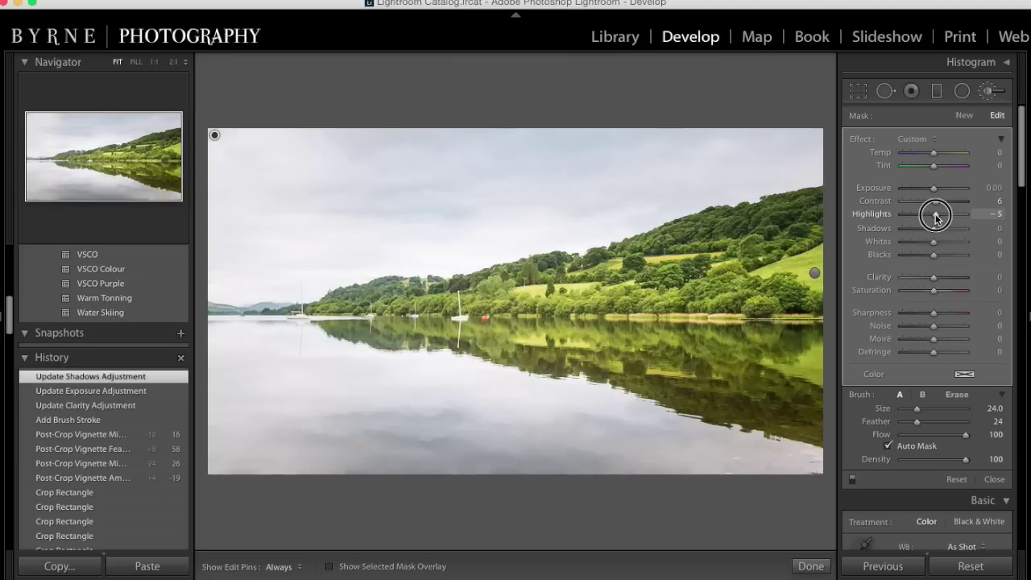
double_click(937, 199)
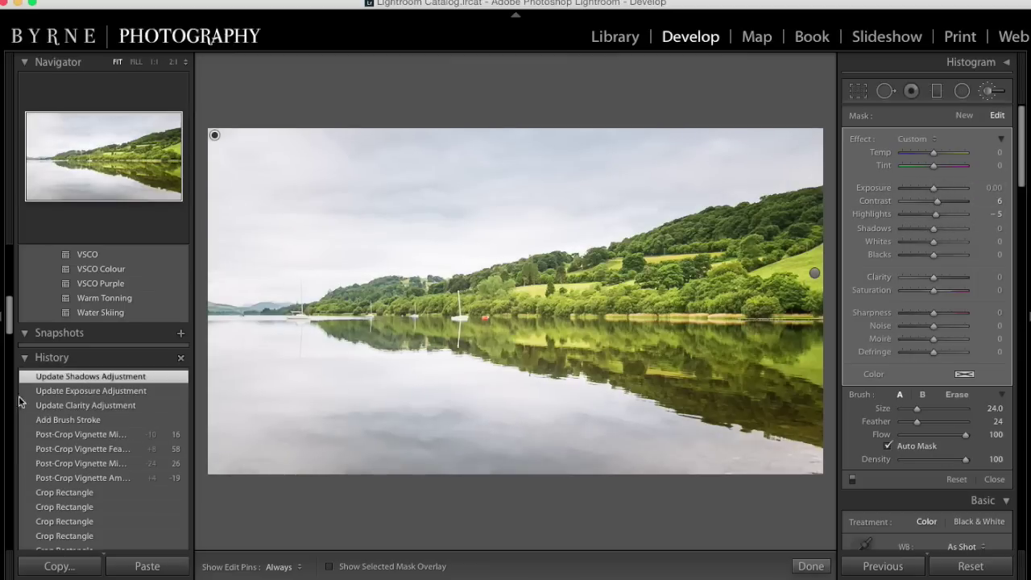
left_click(126, 434)
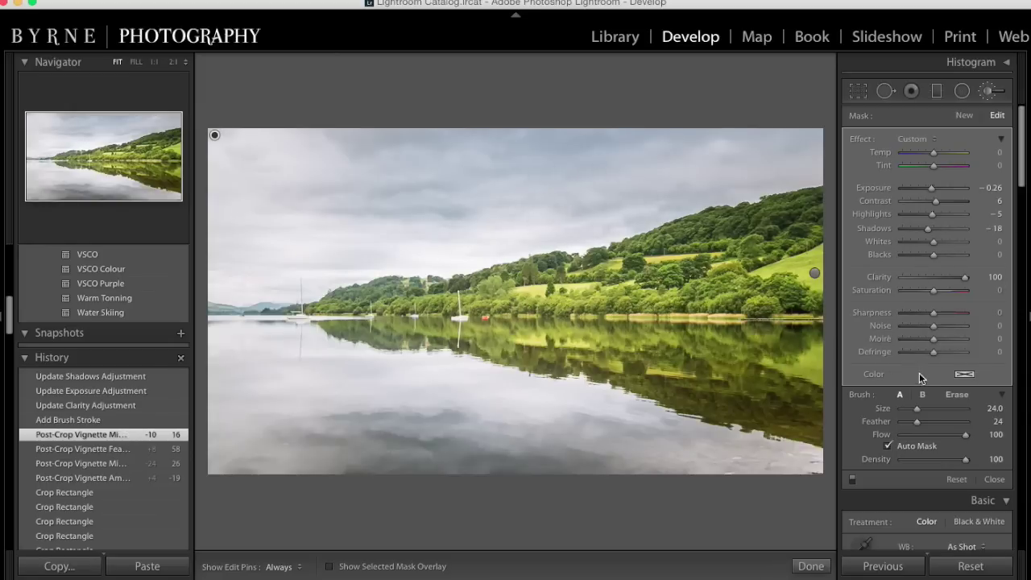
Switch the brush to Erase and toggle the mask overlay to check the sky-and-water mask
left_click(954, 396)
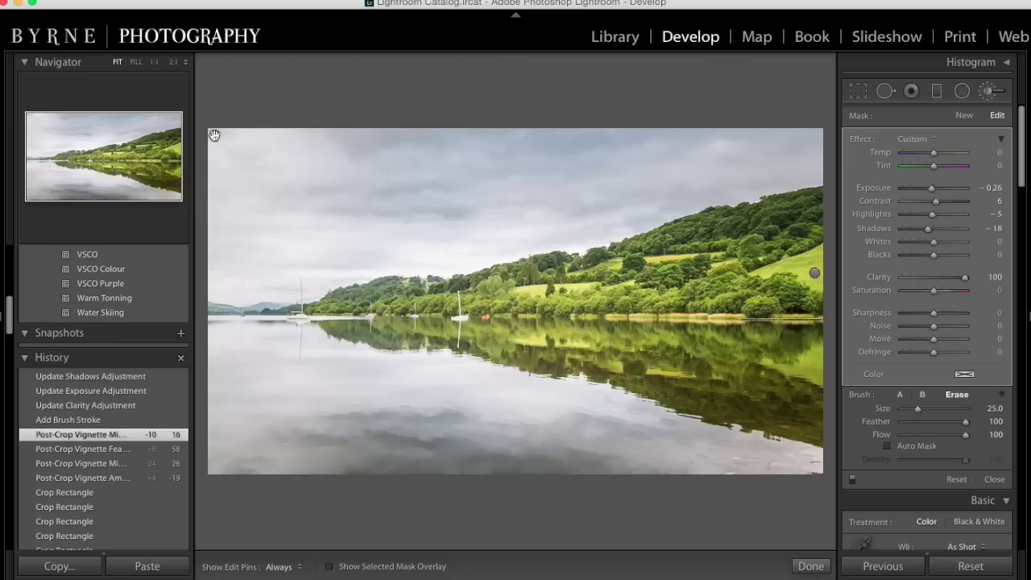
key("o")
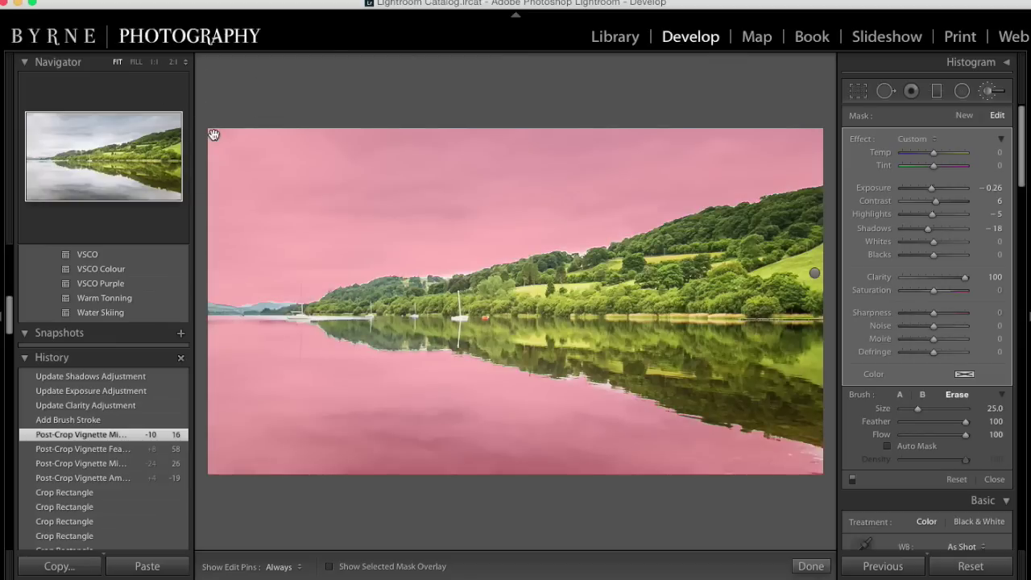
key("o")
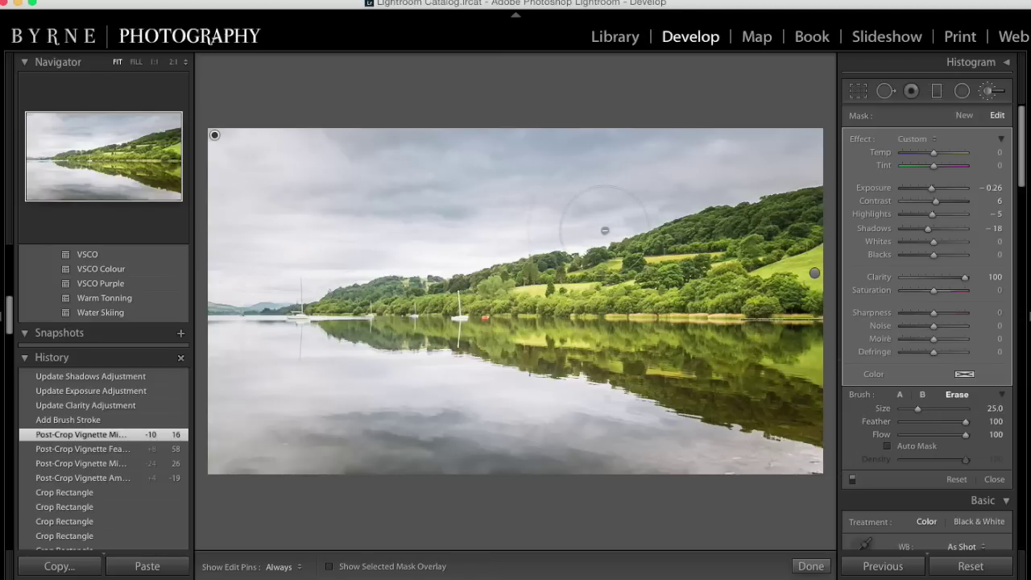
scroll(588, 226, "down", 4)
scroll(441, 313, "up", 5)
scroll(442, 313, "up", 2)
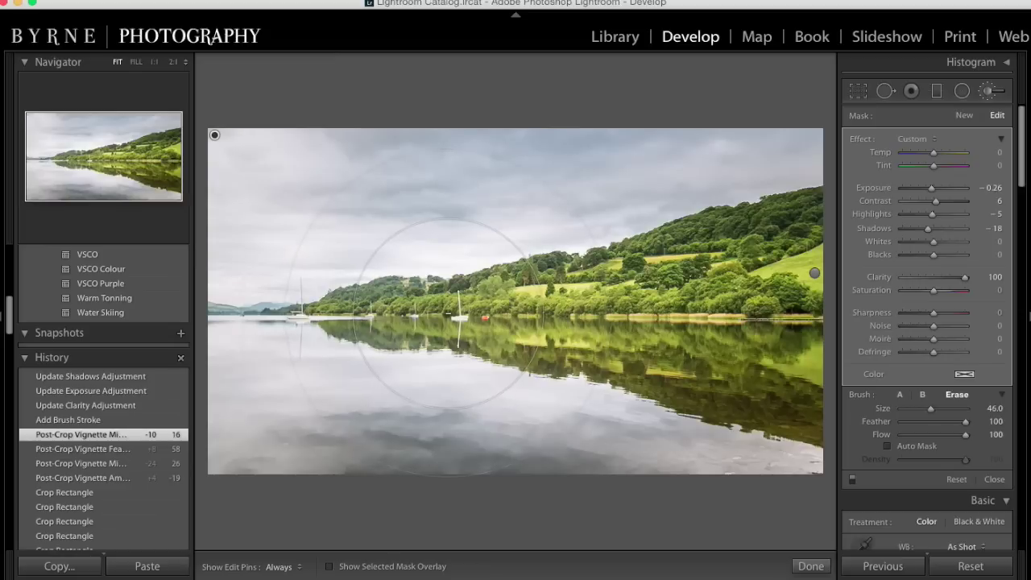
scroll(462, 302, "down", 1)
scroll(461, 303, "down", 8)
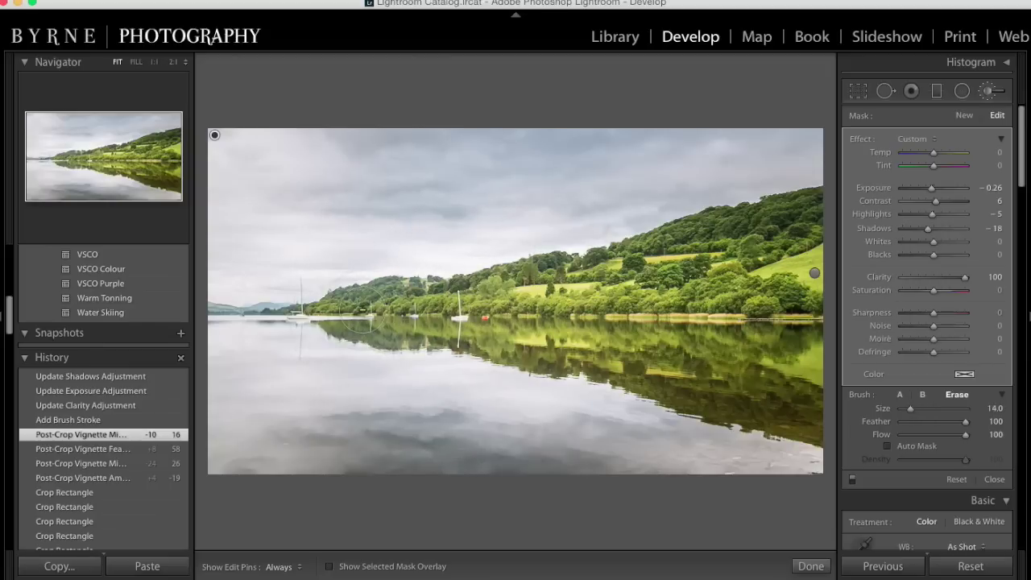
Hide the edit pins and paint mask strokes along the right-hand hill
key("h")
left_click(809, 189)
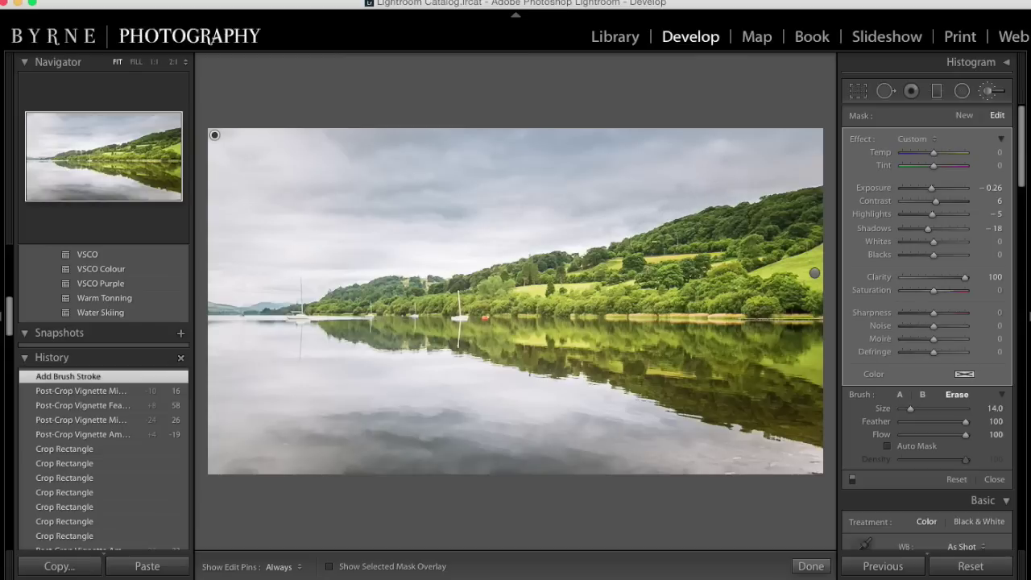
scroll(665, 259, "up", 3)
key("h")
key("h")
left_click_drag(813, 226, 789, 221)
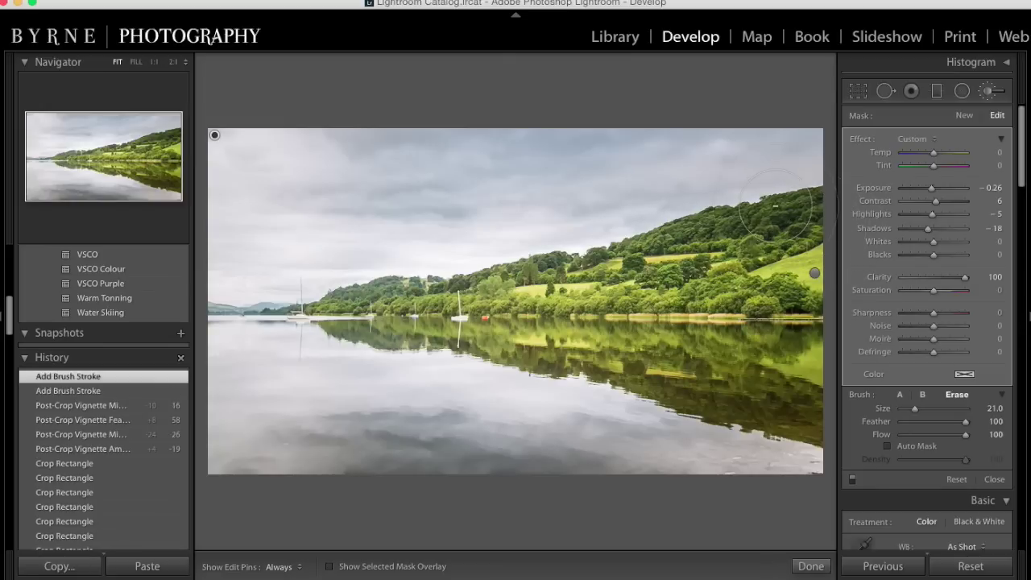
scroll(523, 310, "up", 3)
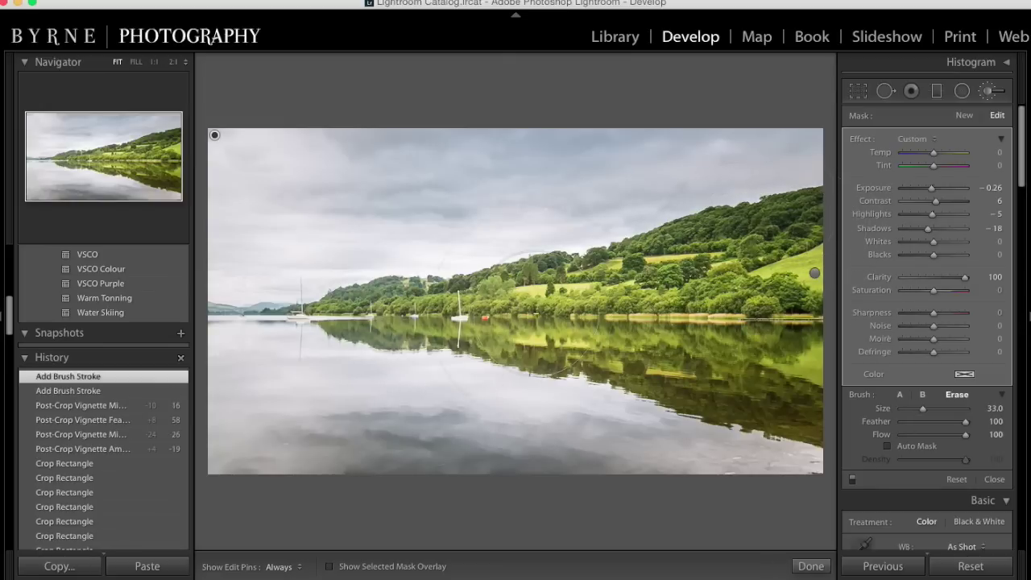
scroll(580, 306, "up", 3)
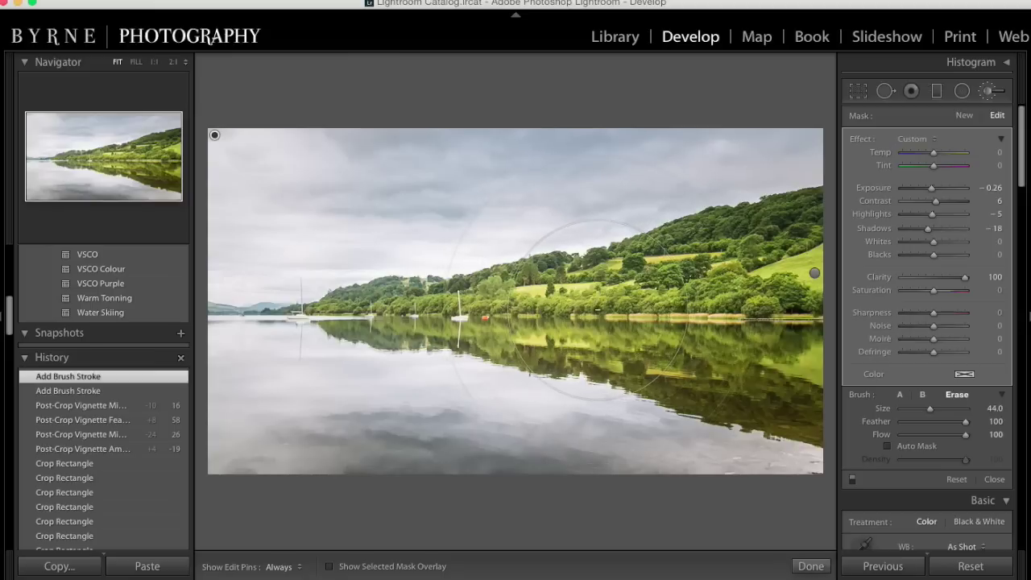
scroll(600, 310, "up", 1)
scroll(603, 310, "down", 5)
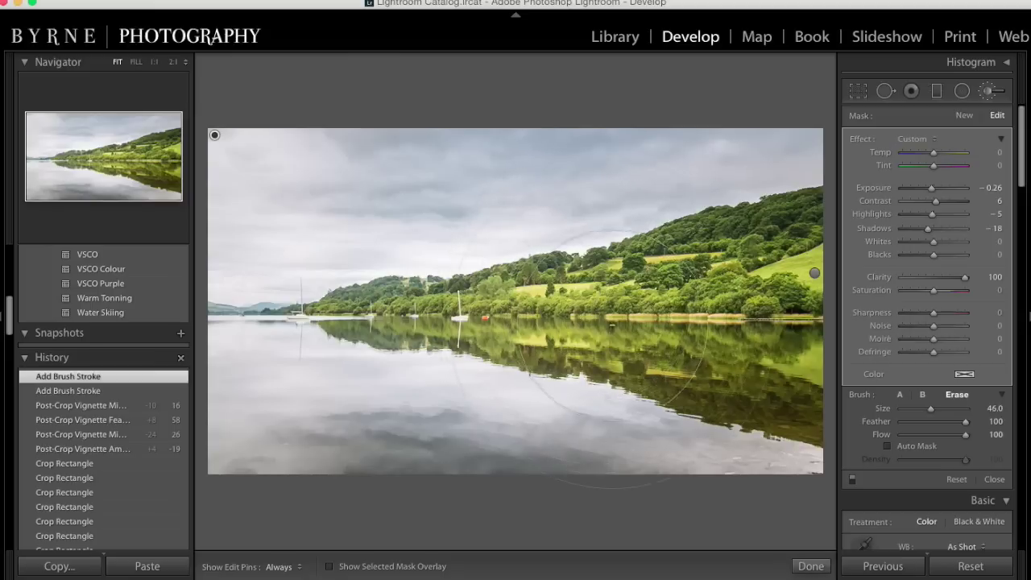
key("h")
key("h")
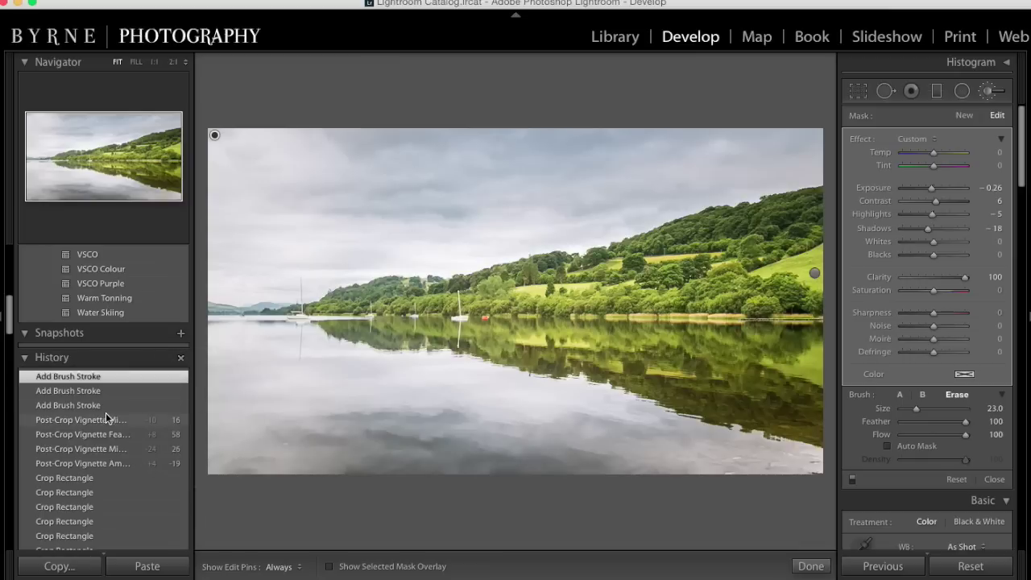
Compare the before-stroke history state with the latest, keep the strokes, and close the brush
left_click(109, 420)
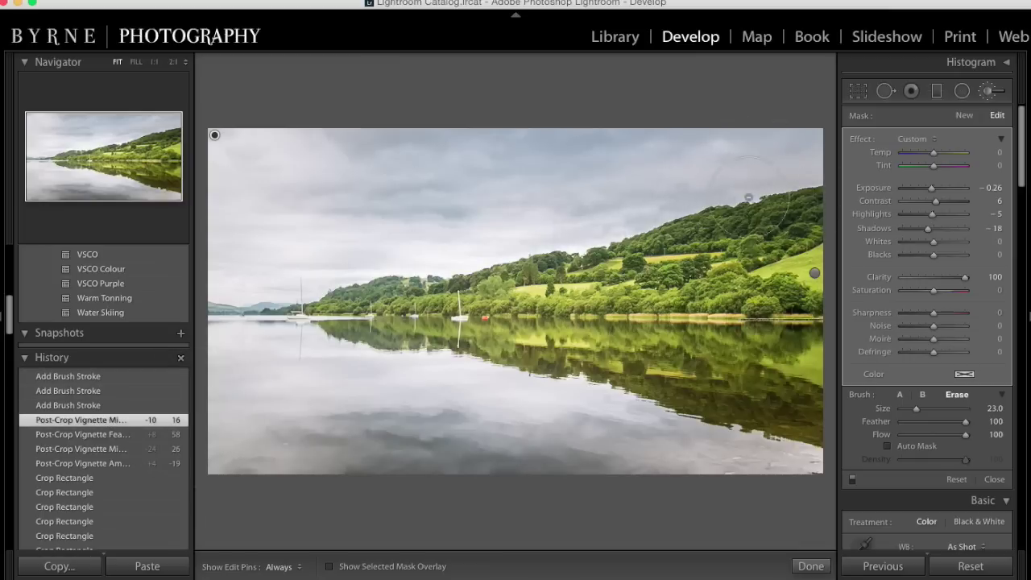
left_click(101, 376)
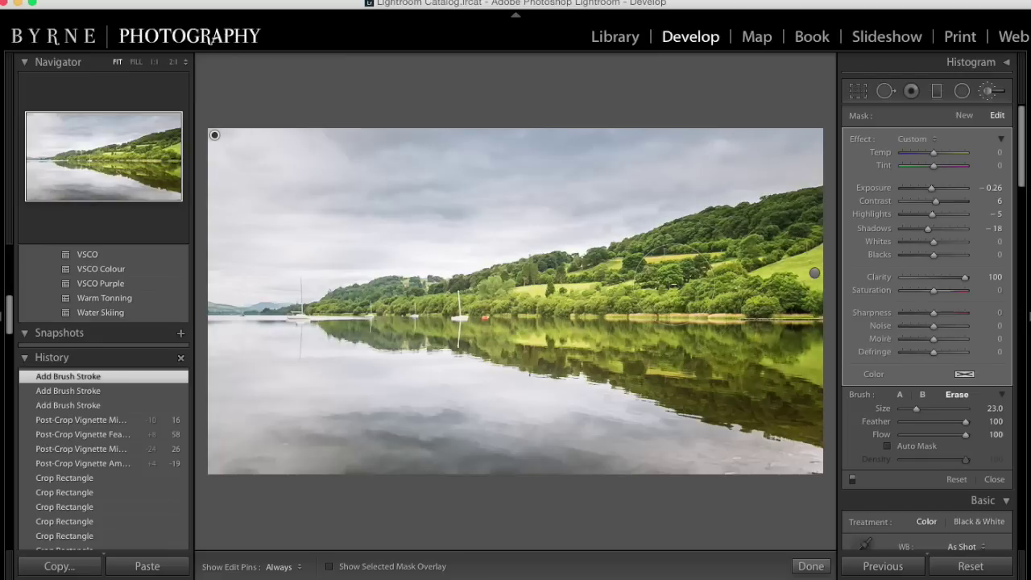
left_click(810, 566)
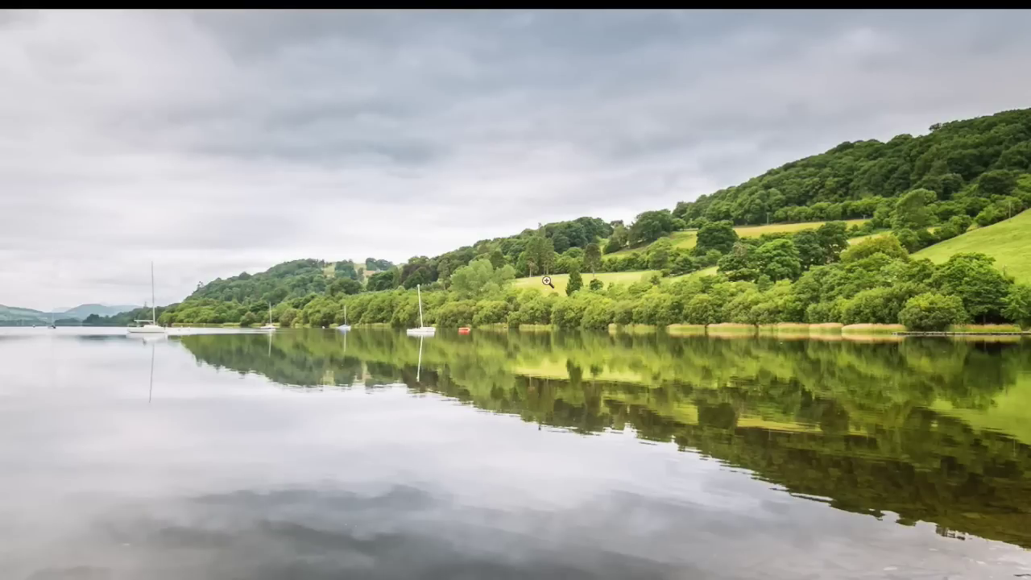
Exit the full-screen preview back to the Develop view
key("f")
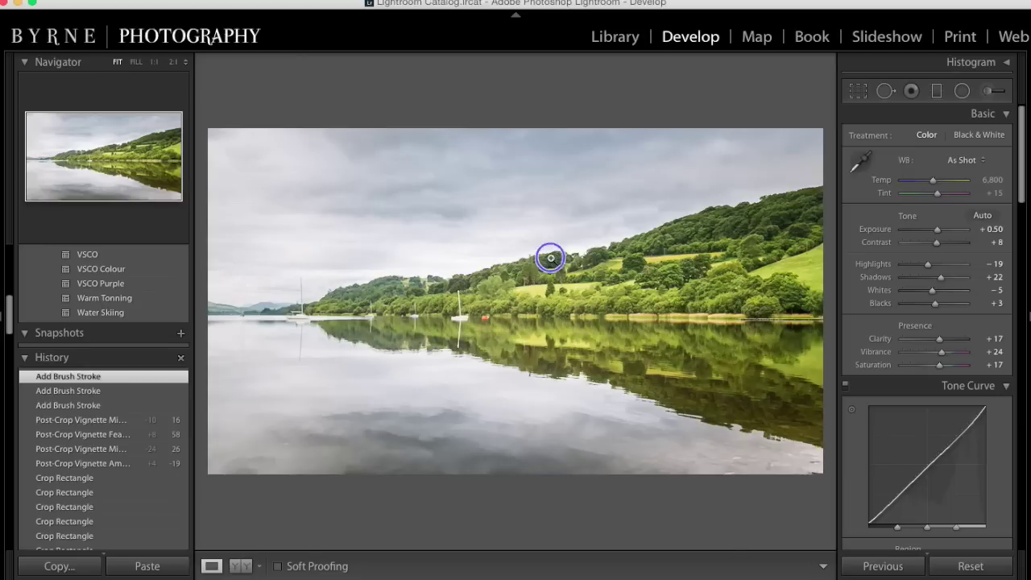
Open the Export dialog for the lake photo with Export To kept on Hard Drive
right_click(549, 260)
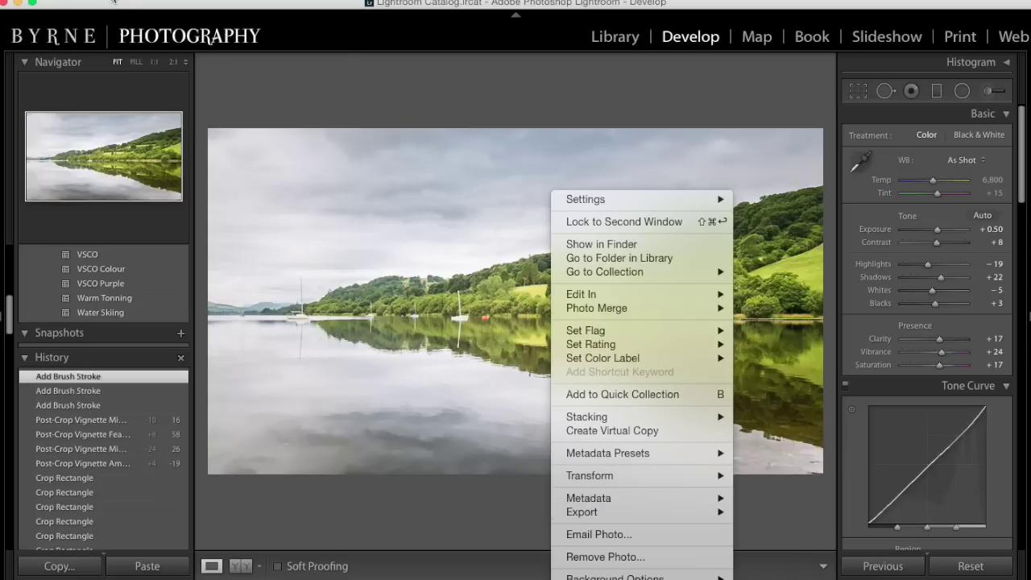
left_click(114, 6)
left_click(149, 146)
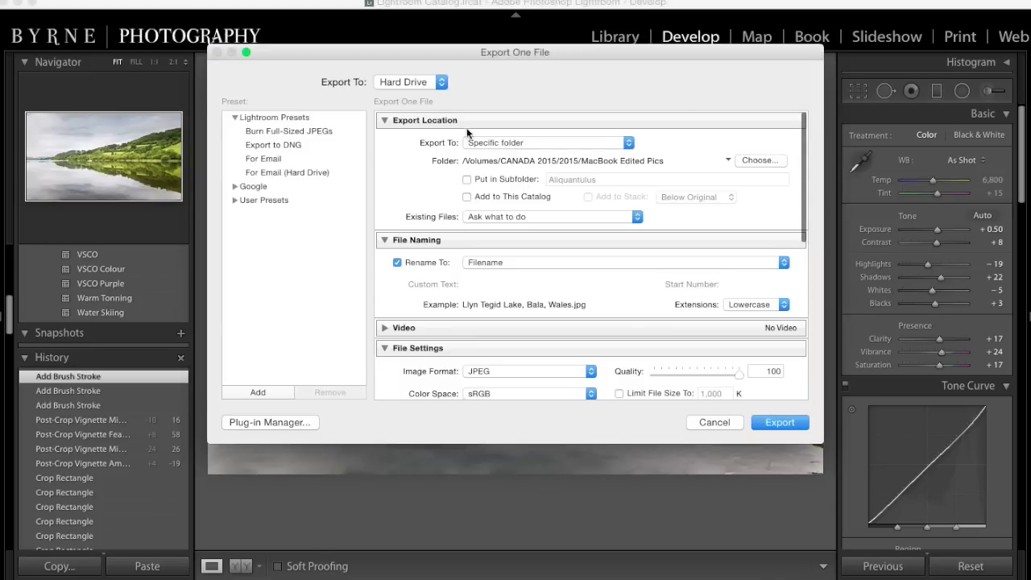
left_click(422, 85)
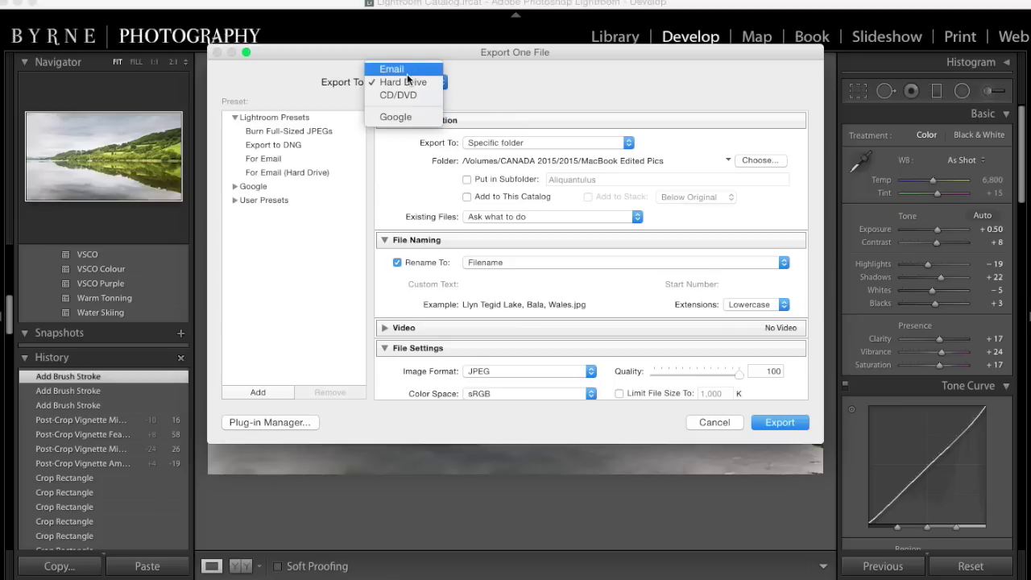
left_click(410, 82)
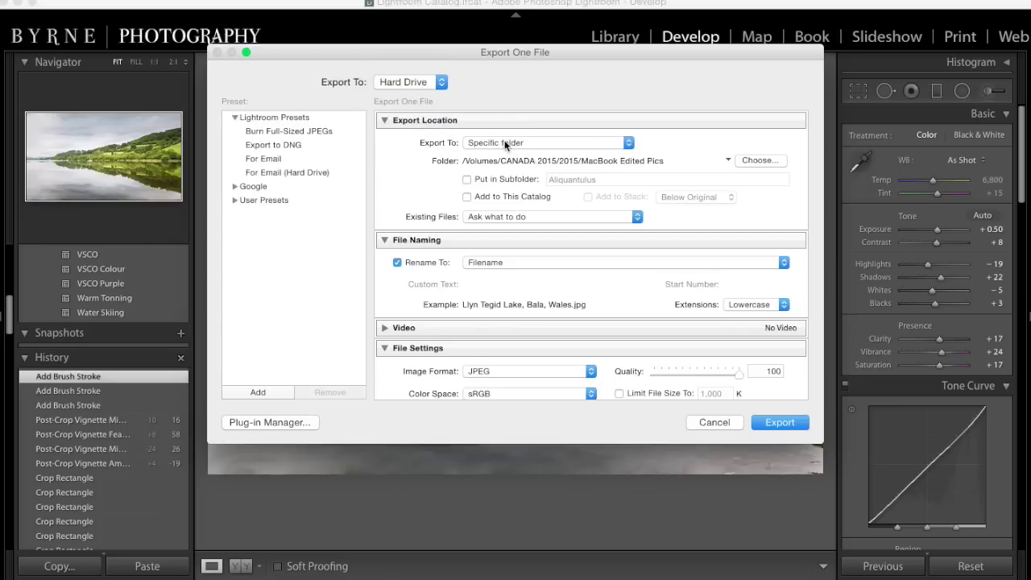
Set the export folder to MacBook Edited Pics and bring up the file naming options
left_click(753, 161)
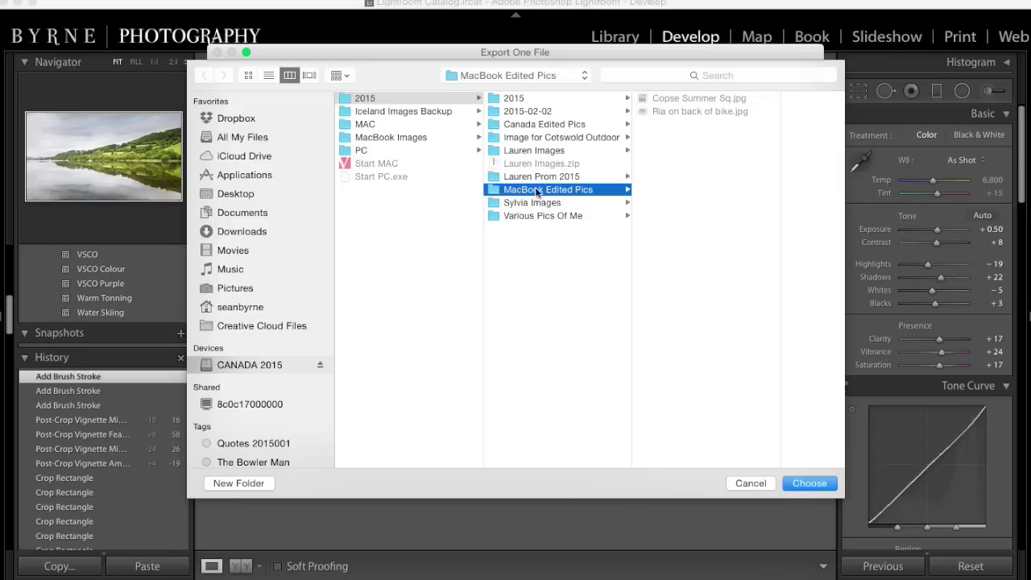
left_click(805, 483)
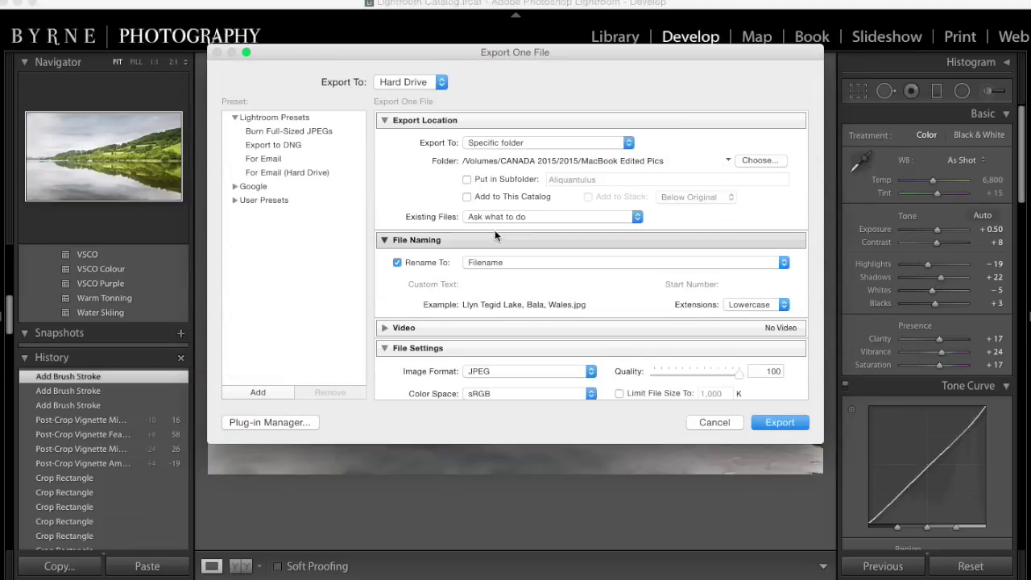
scroll(494, 229, "down", 2)
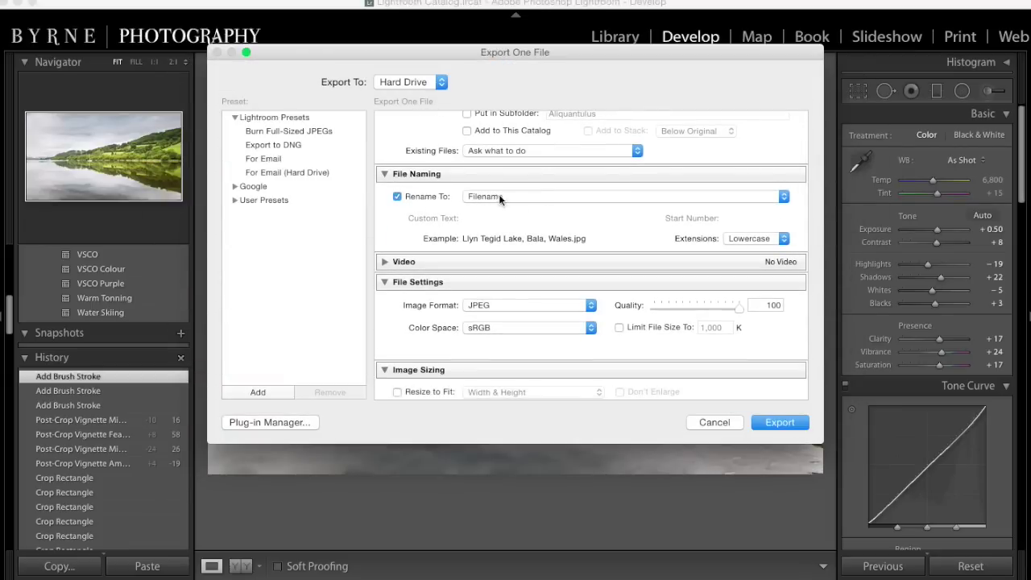
left_click(518, 197)
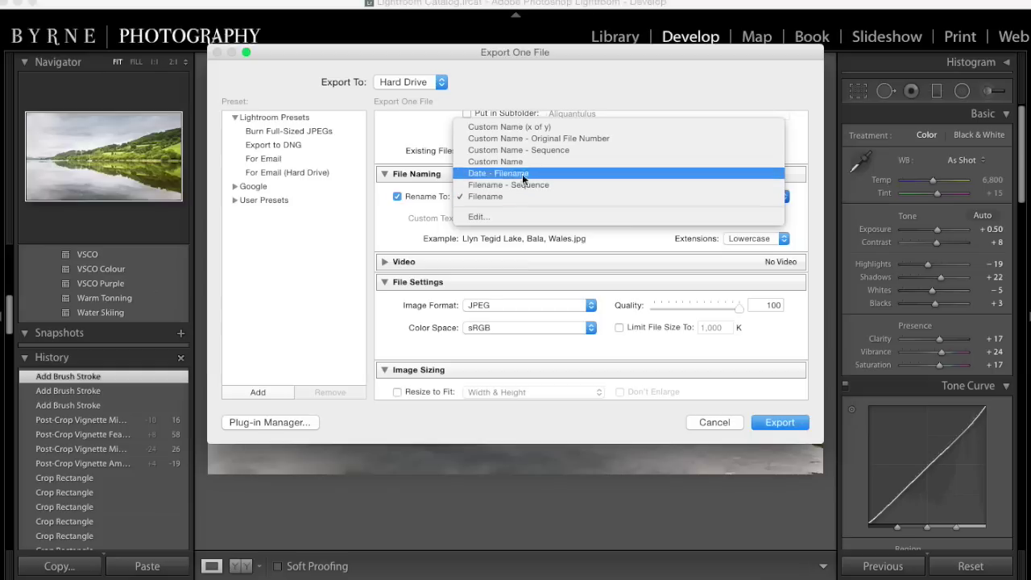
left_click(483, 198)
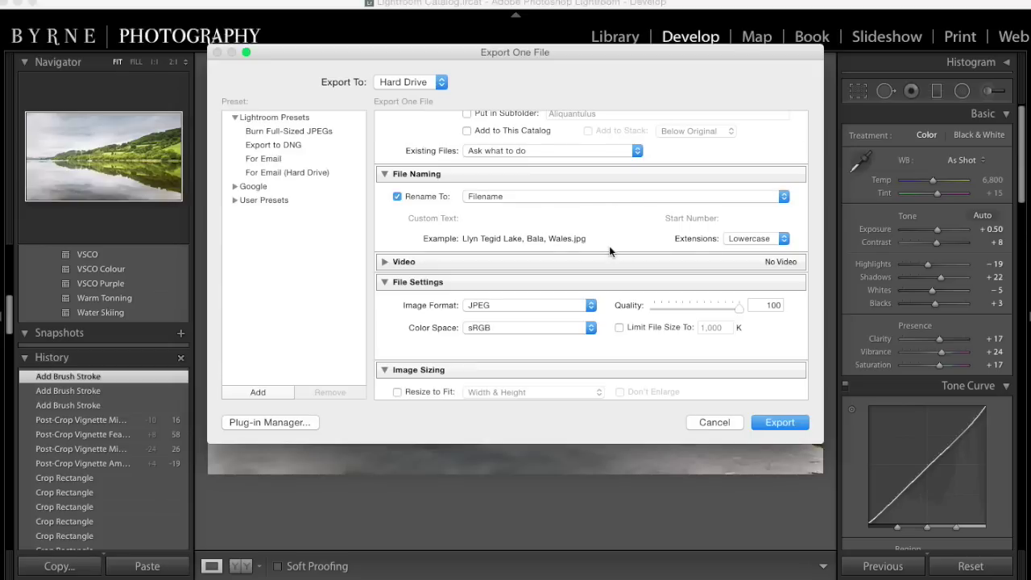
scroll(609, 246, "down", 2)
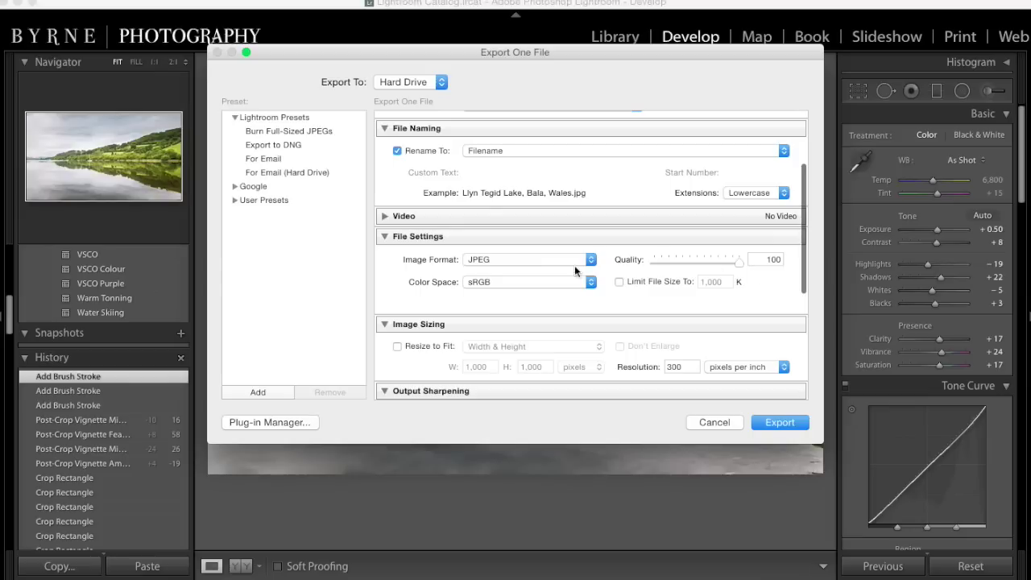
left_click(535, 262)
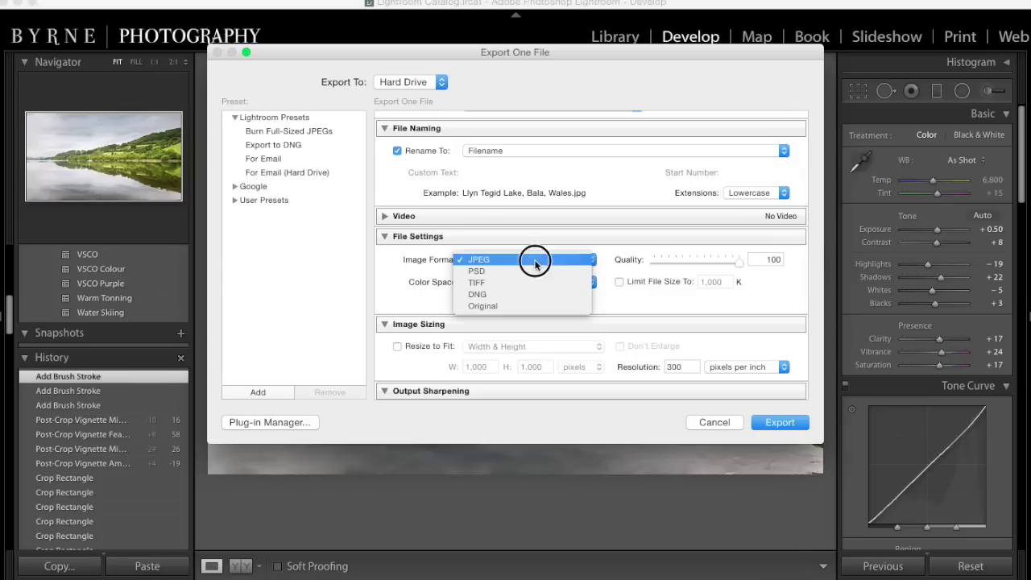
left_click(534, 259)
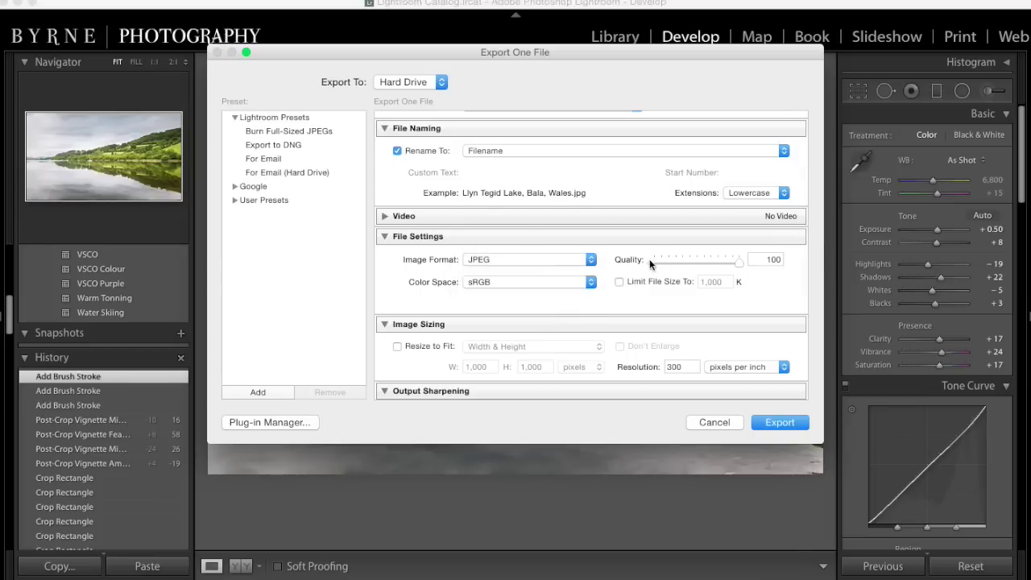
scroll(769, 272, "down", 2)
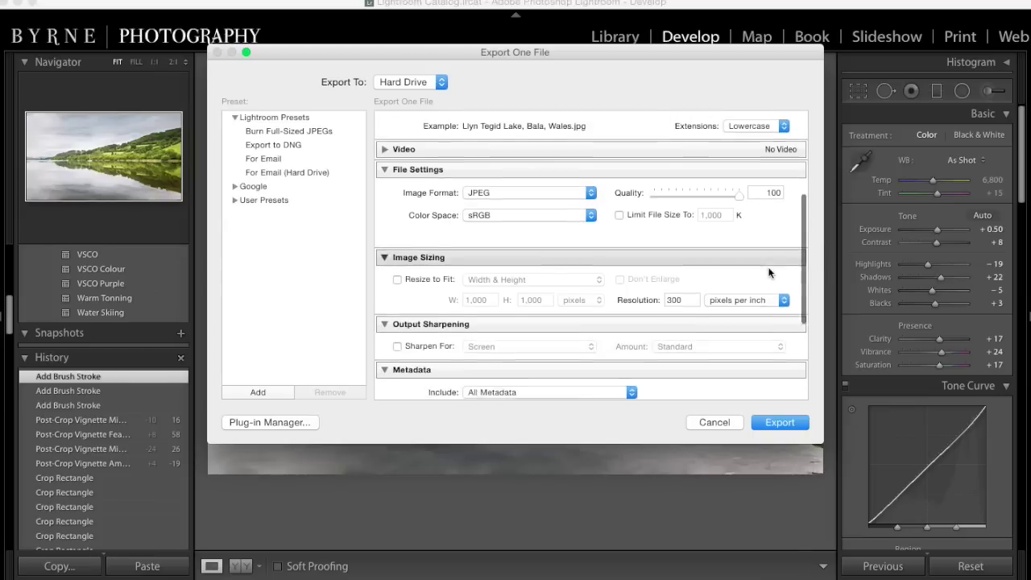
scroll(769, 272, "down", 1)
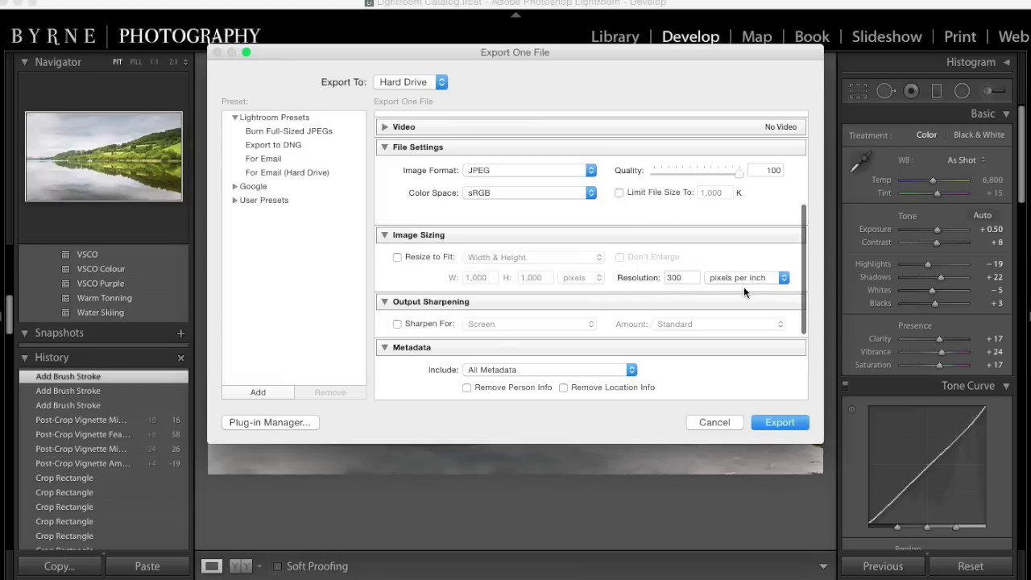
scroll(743, 286, "down", 1)
scroll(744, 285, "down", 2)
scroll(743, 285, "down", 1)
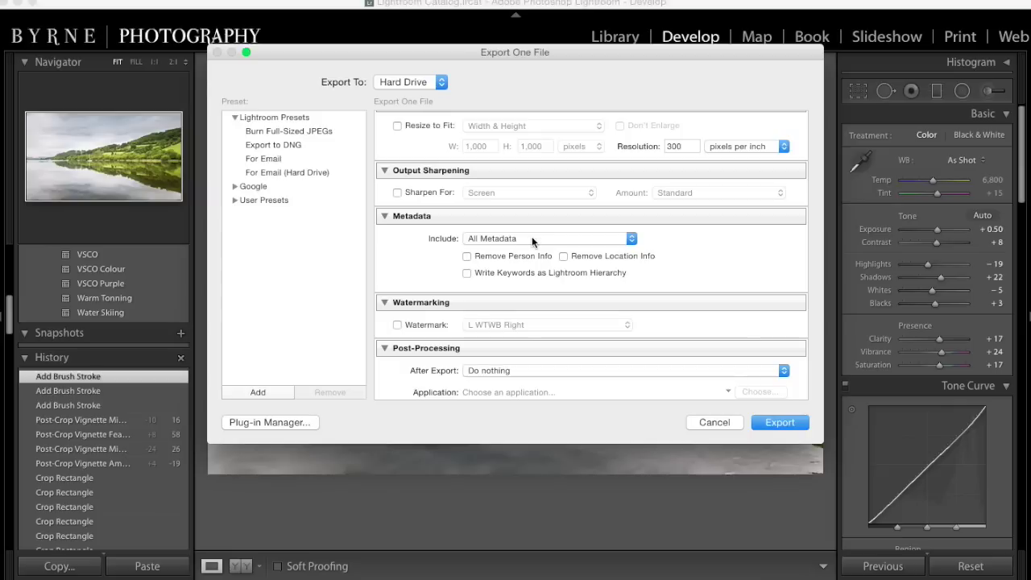
scroll(532, 236, "down", 1)
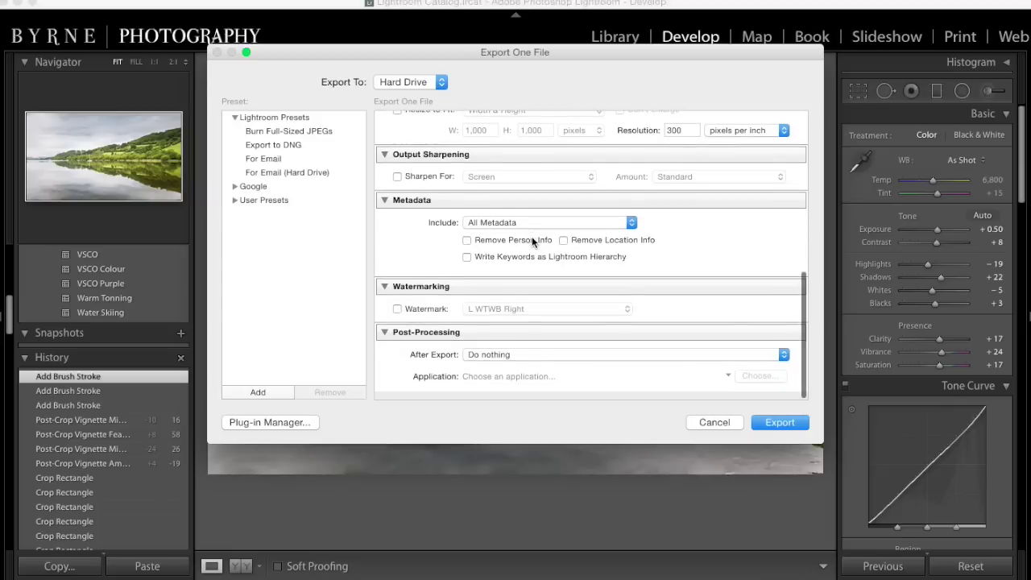
left_click(396, 318)
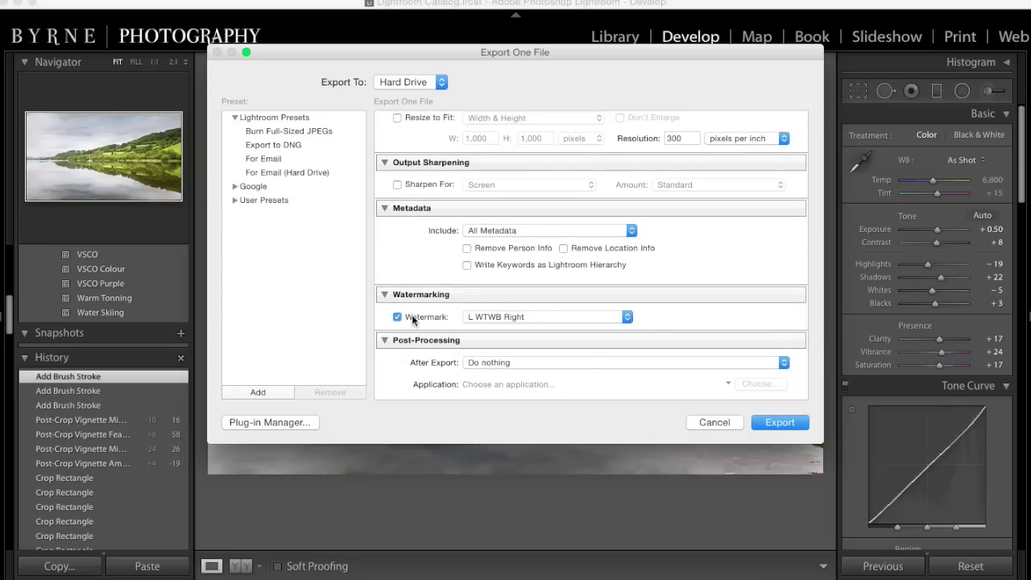
left_click(396, 317)
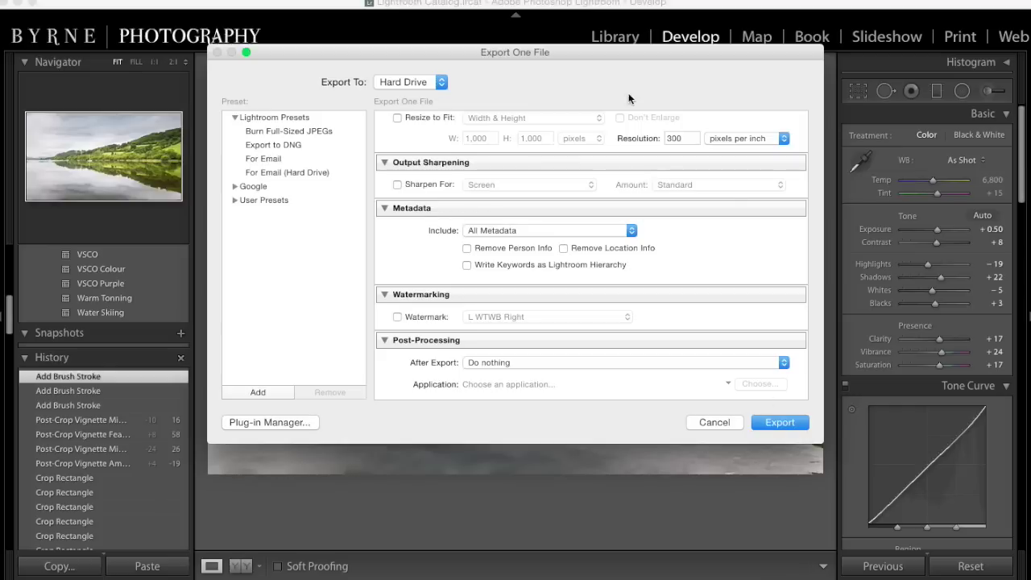
Cancel the export and, in Library, append 'Full Landscape' to the photo's file name
left_click(722, 422)
left_click(627, 39)
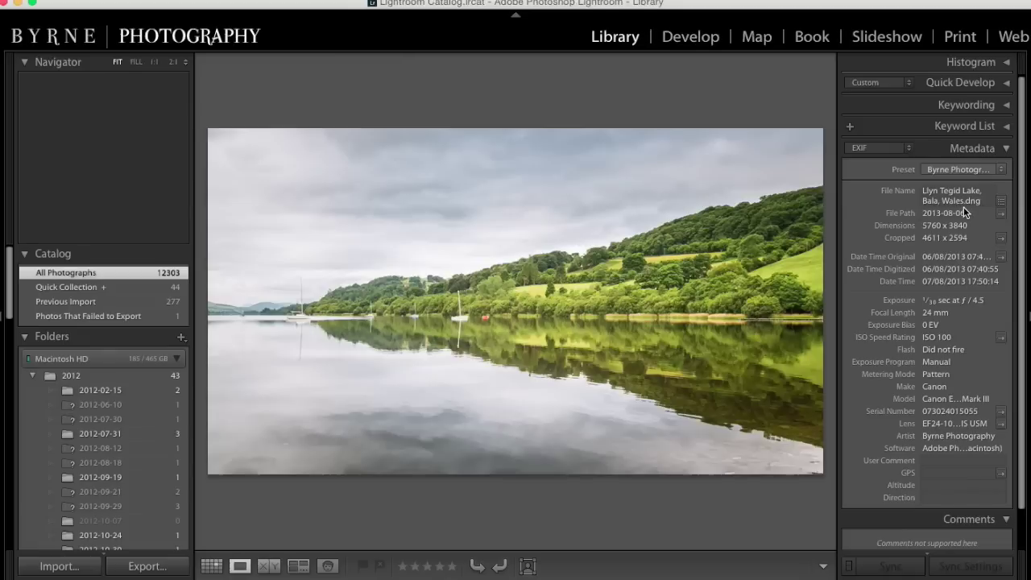
left_click(962, 201)
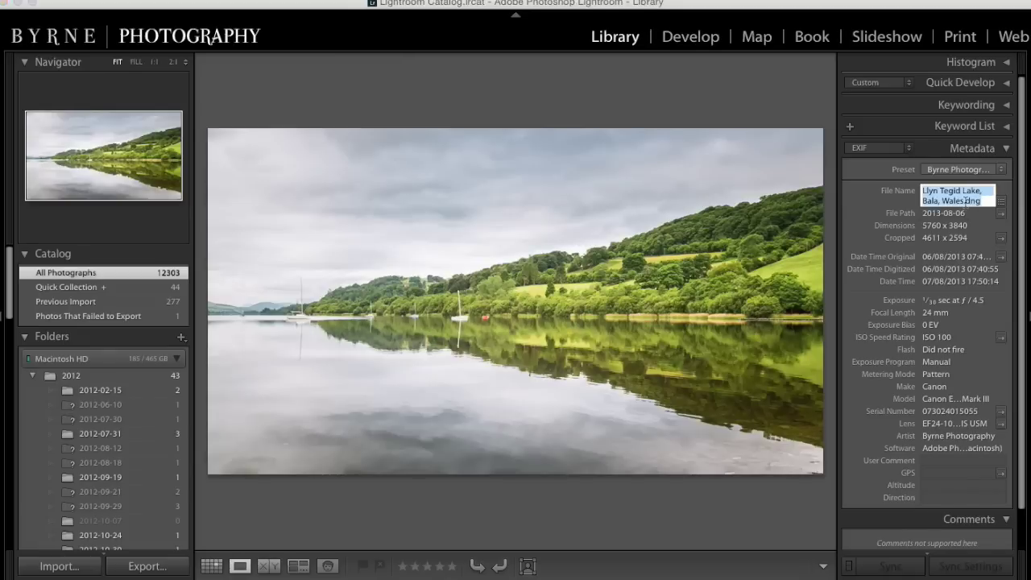
left_click(963, 200)
type("Full Landscape")
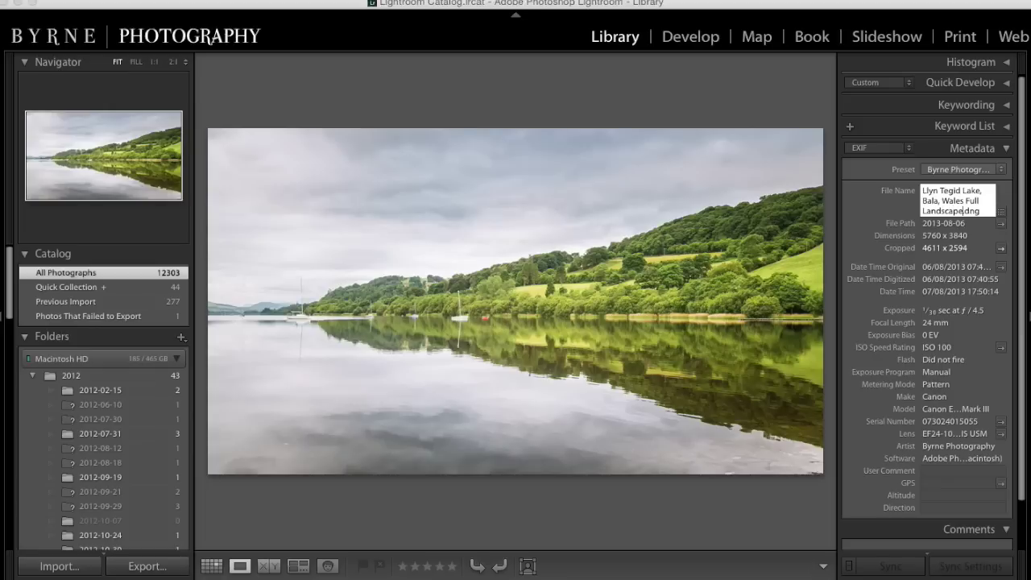
key("Return")
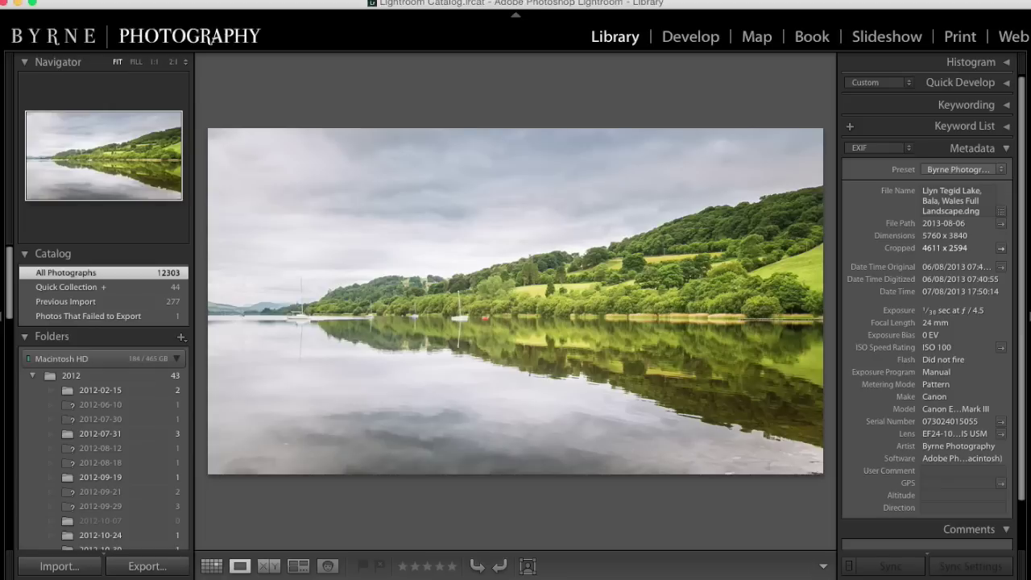
right_click(579, 274)
mouse_move(602, 489)
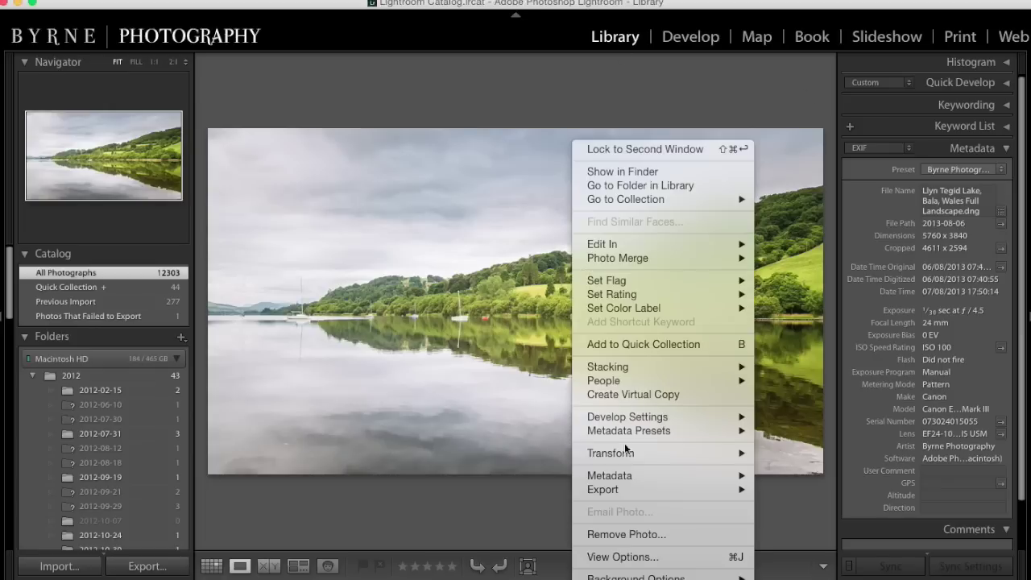
Export the renamed lake photo as a quality-100 JPEG into MacBook Edited Pics
left_click(799, 445)
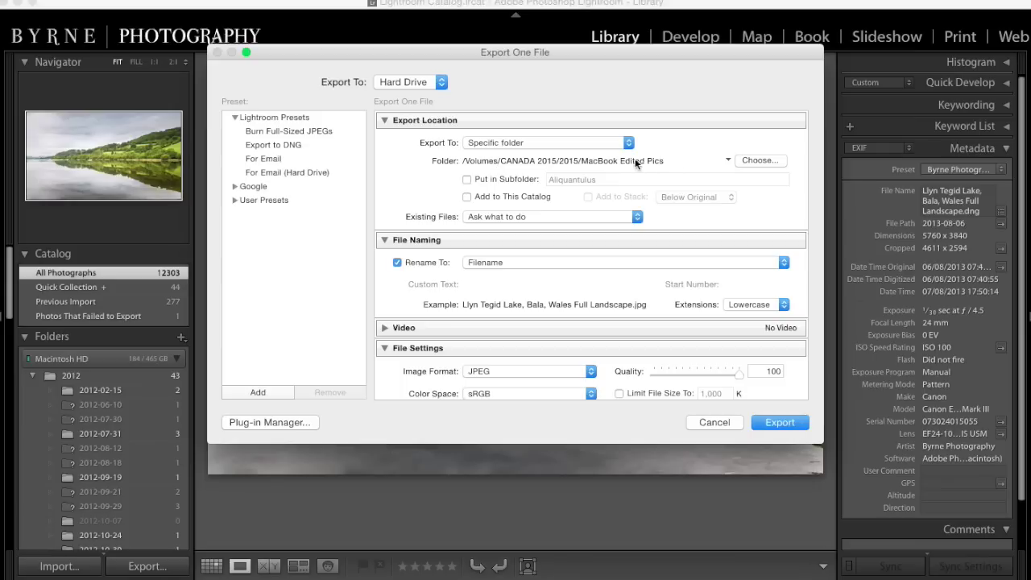
scroll(698, 312, "down", 2)
scroll(697, 312, "down", 10)
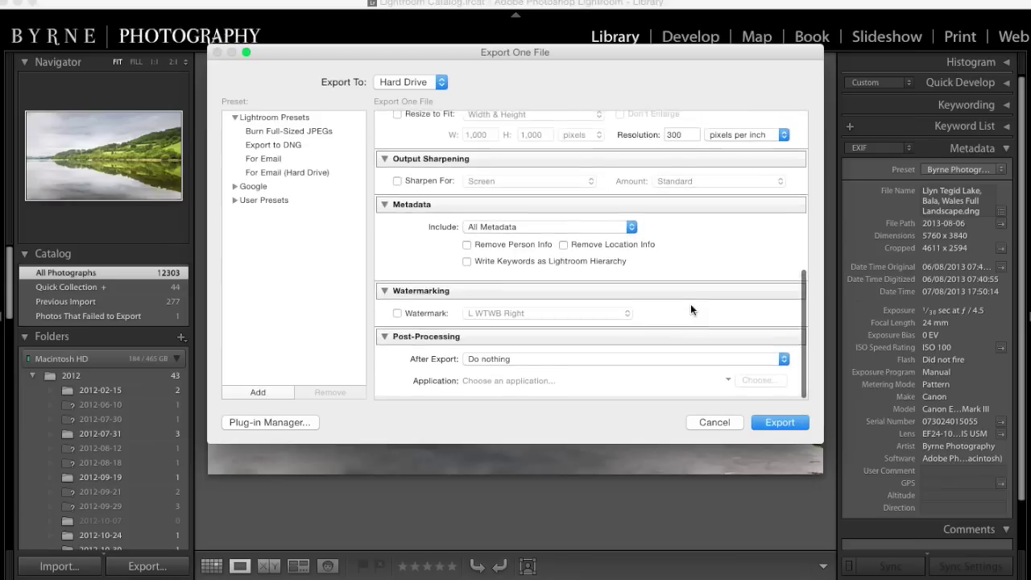
left_click(779, 422)
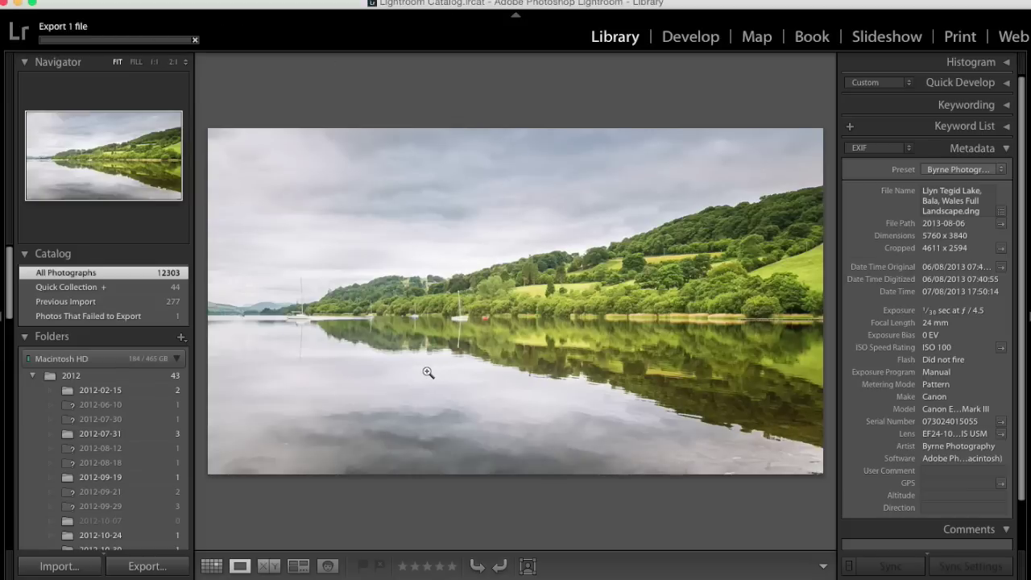
left_click(145, 572)
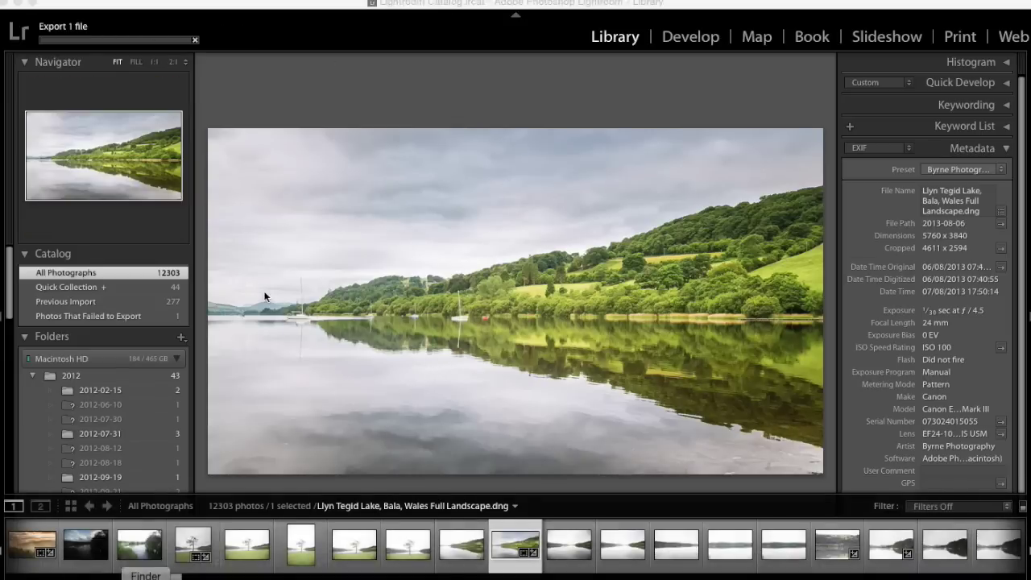
scroll(290, 322, "down", 2)
scroll(302, 370, "down", 3)
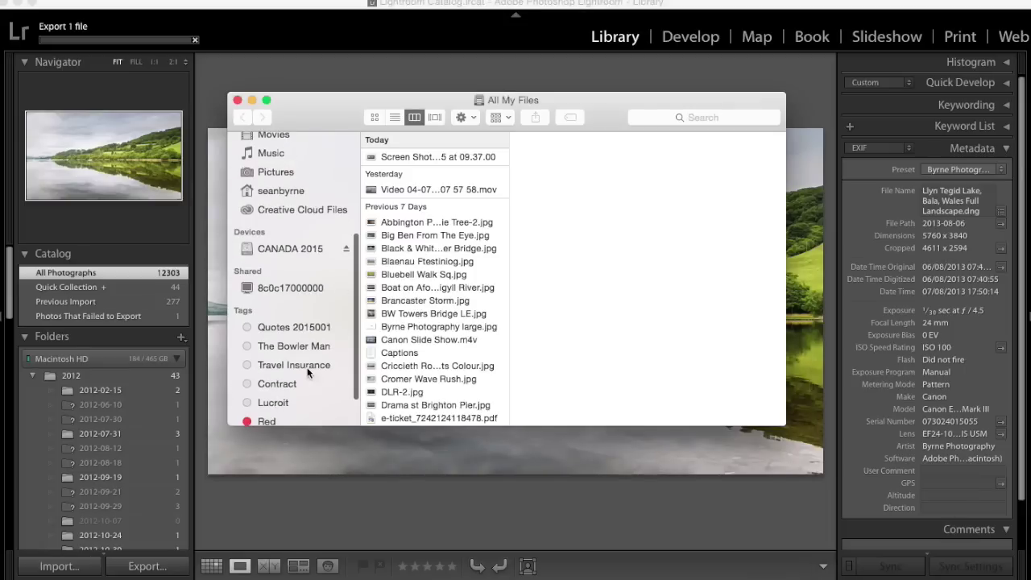
left_click(305, 252)
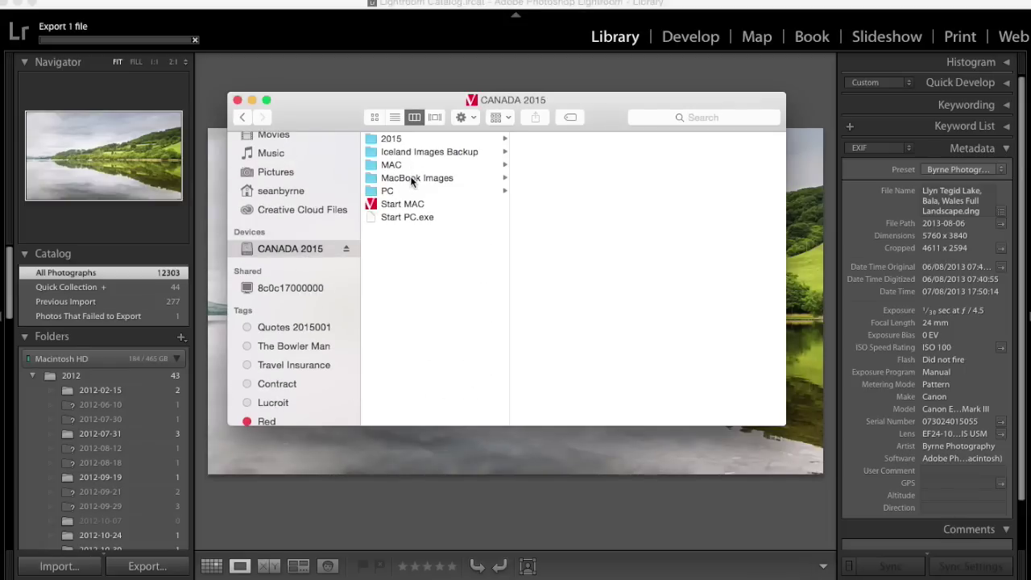
left_click(409, 139)
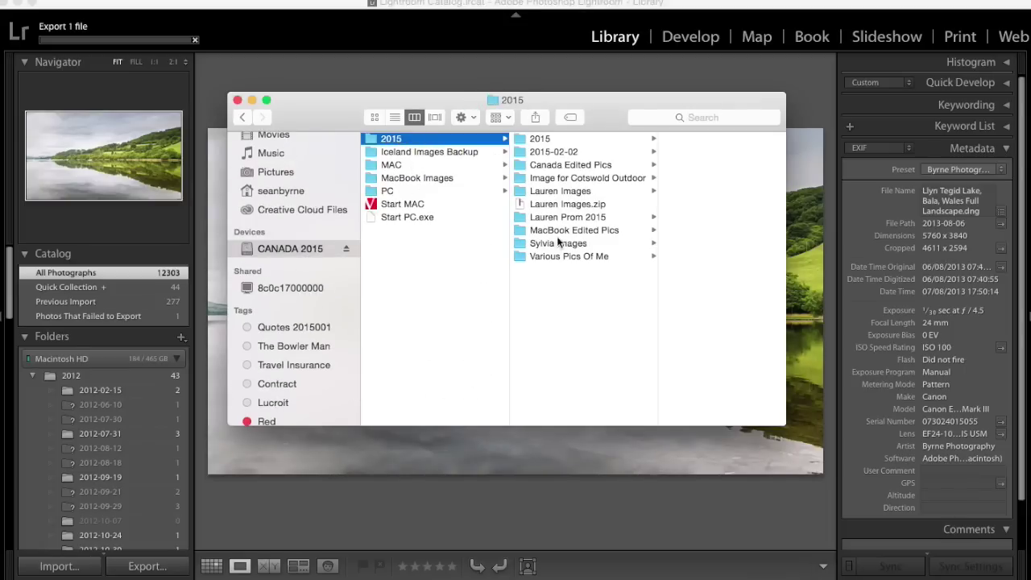
left_click(556, 229)
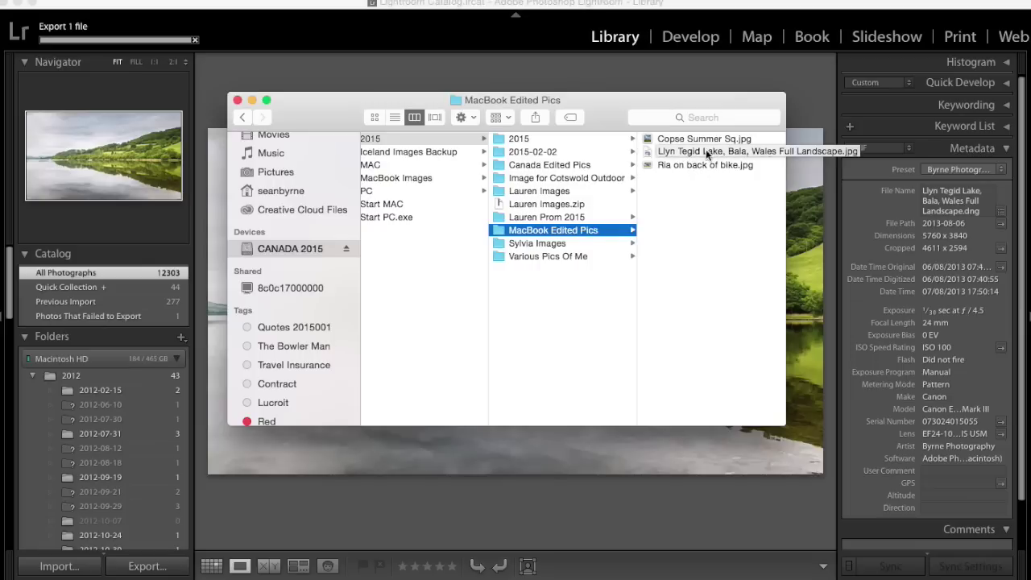
left_click(238, 100)
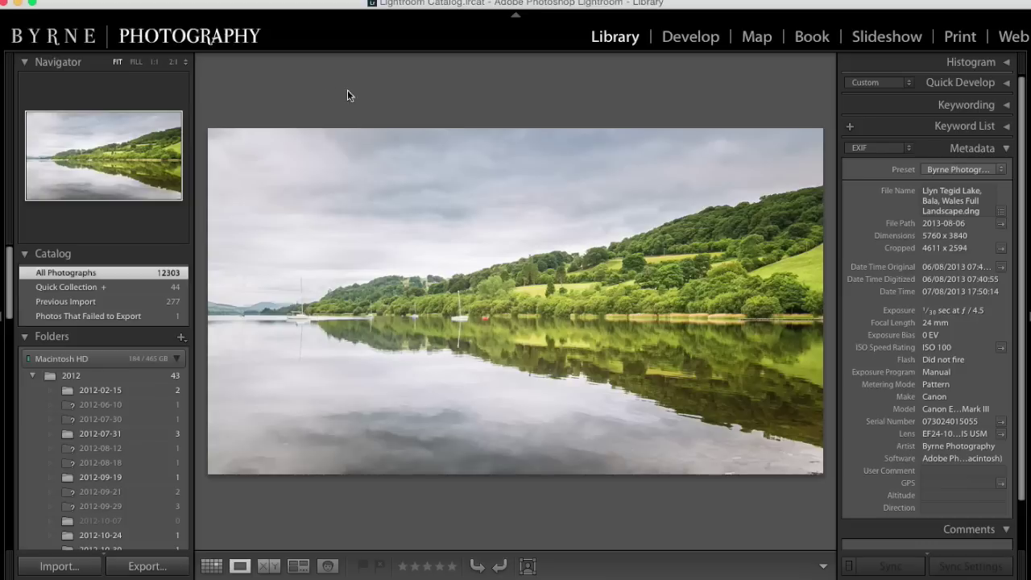
Show the lake photo in Develop with the Before/After Left/Right (Y|Y) comparison view
left_click(269, 566)
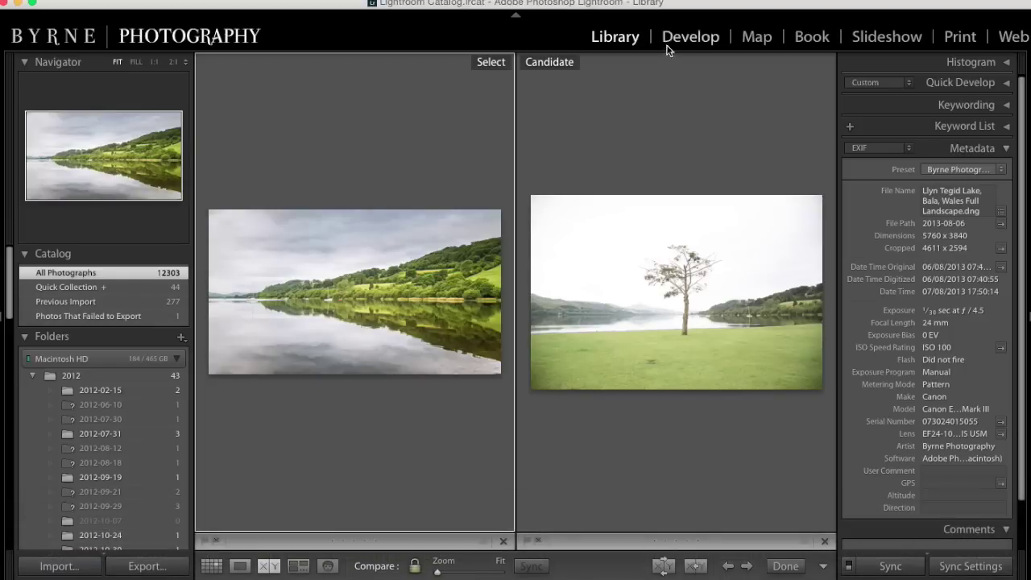
left_click(675, 38)
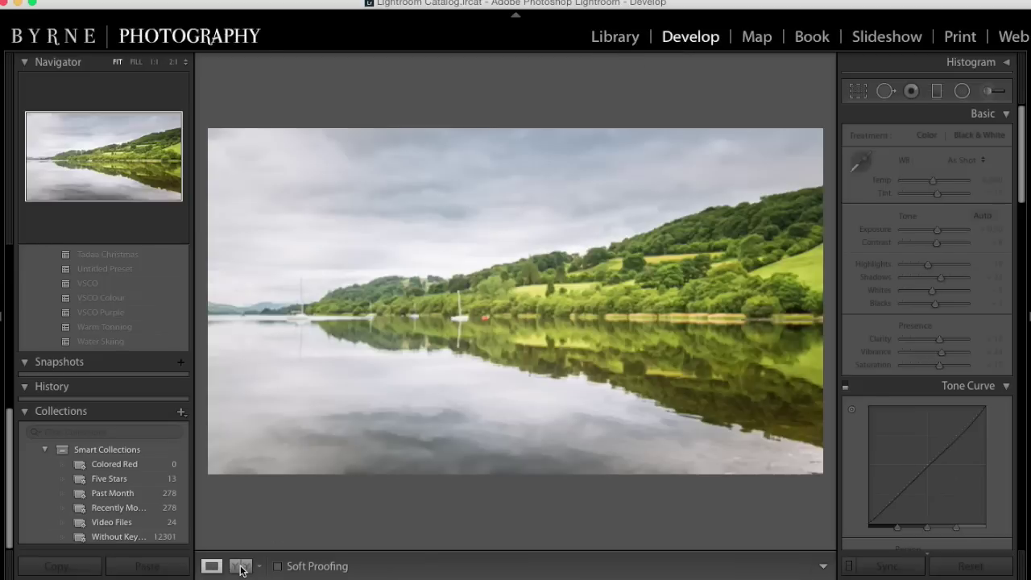
left_click(240, 566)
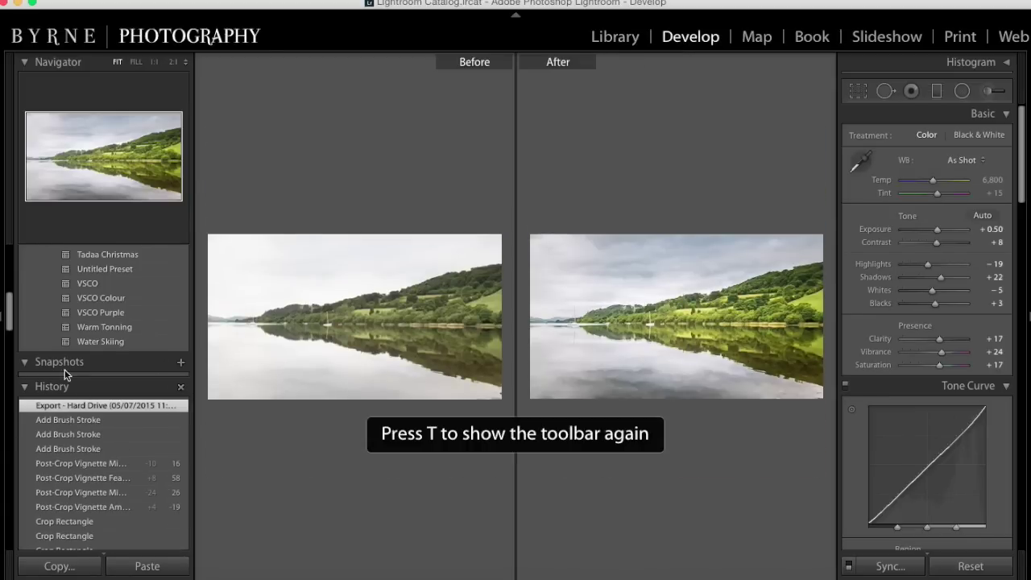
Hide the left, right and top panels so the before/after images fill the window
left_click(8, 318)
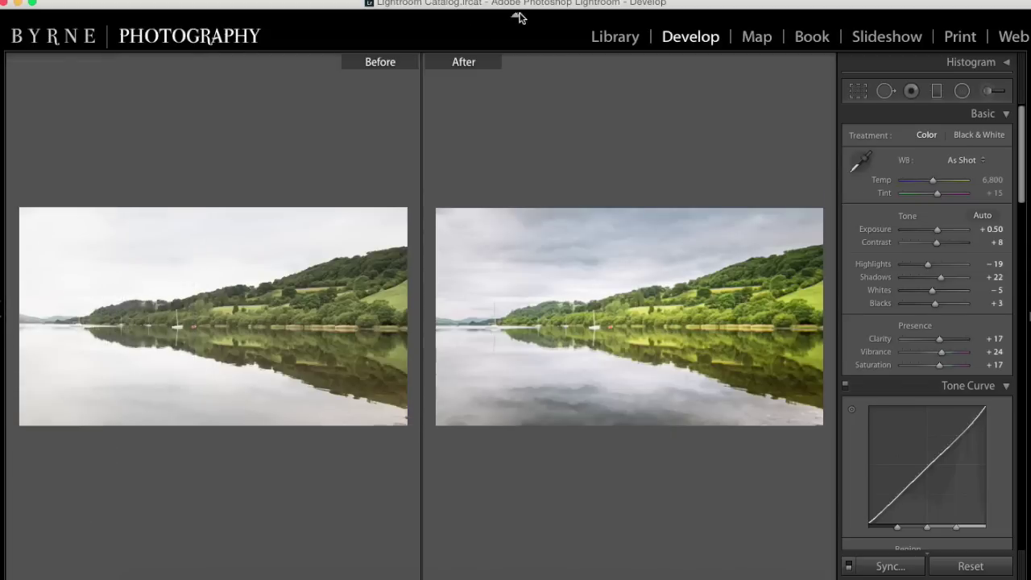
left_click(516, 15)
left_click(1029, 303)
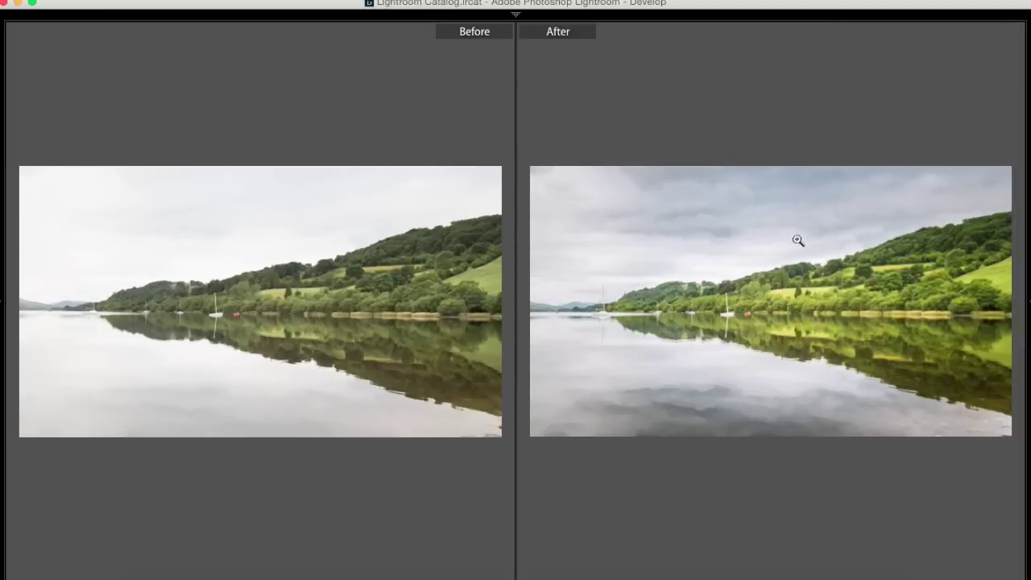